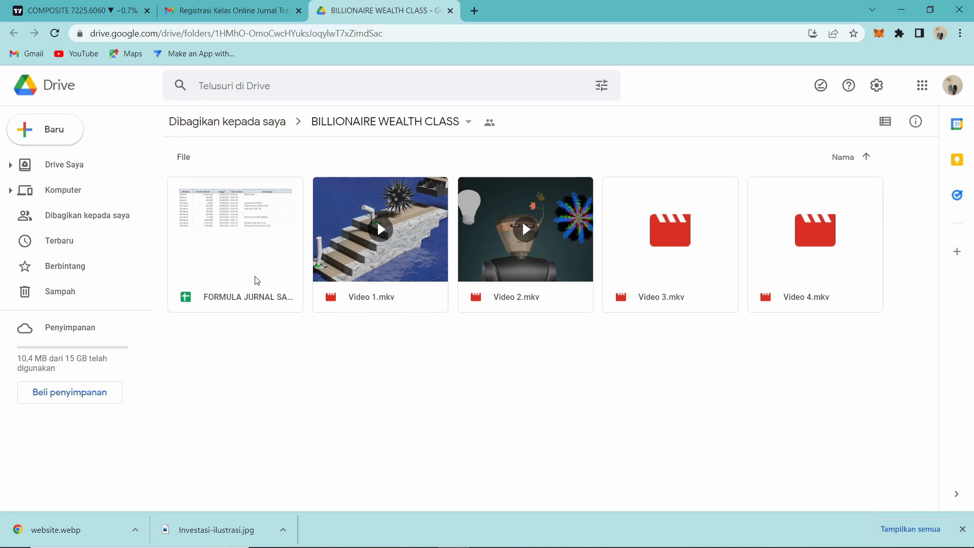
# - Open the FORMULA JURNAL SAHAM spreadsheet and make a copy named "Jurnal Trading Saham MZF" in the Drive Saya folder
pyautogui.doubleClick(257, 280)
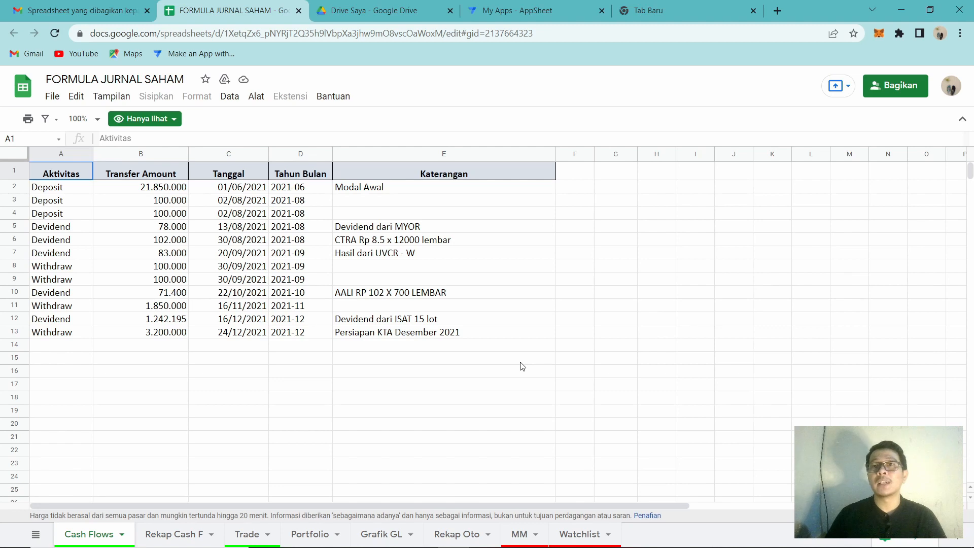
pyautogui.moveTo(545, 538)
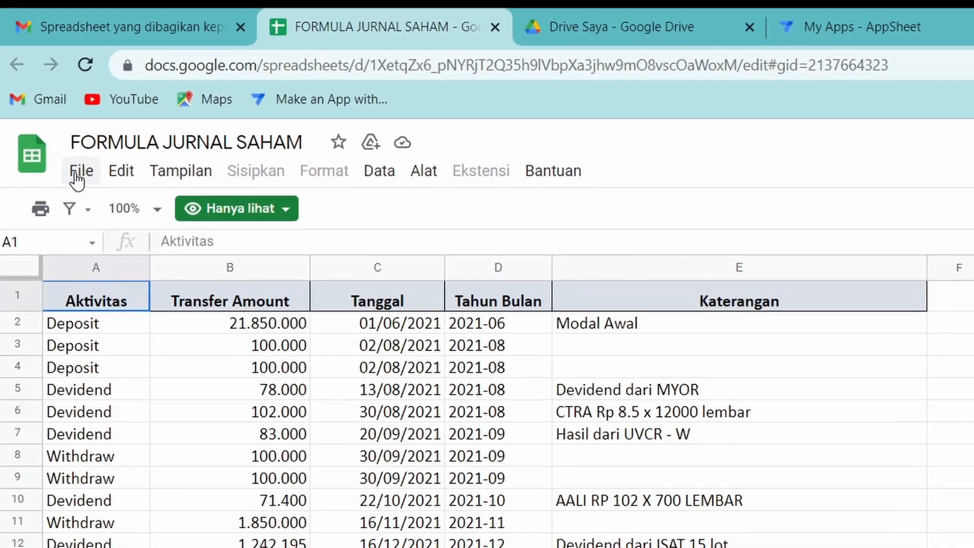
pyautogui.click(76, 167)
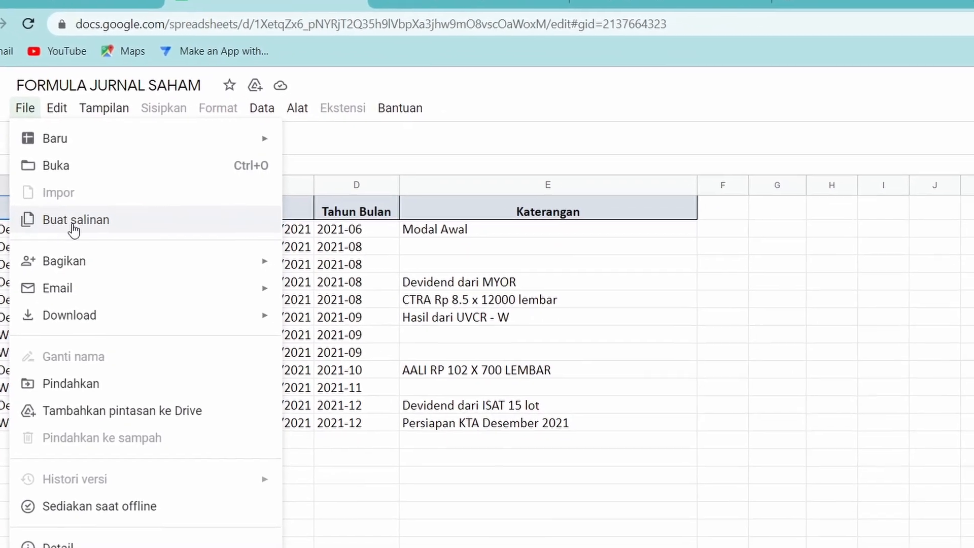
pyautogui.click(41, 203)
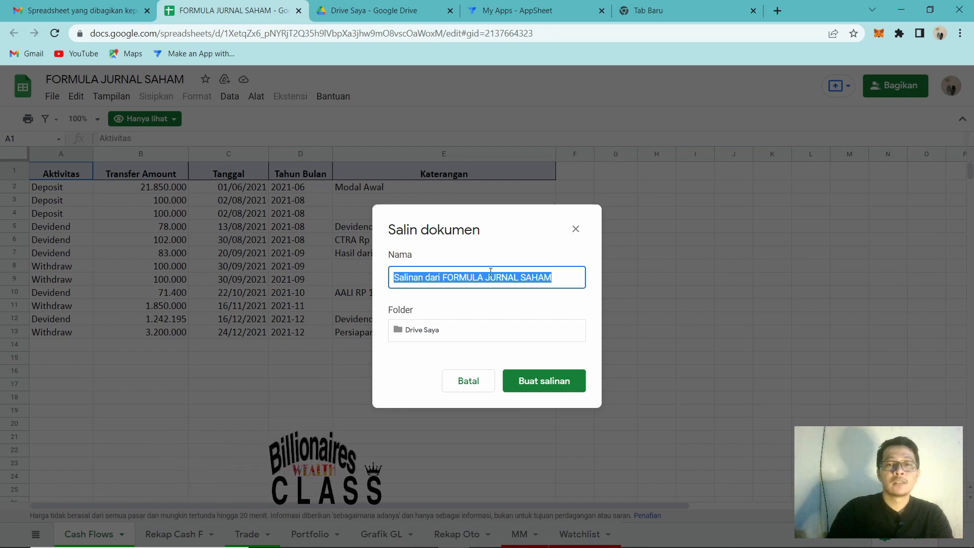
pyautogui.press('BackSpace')
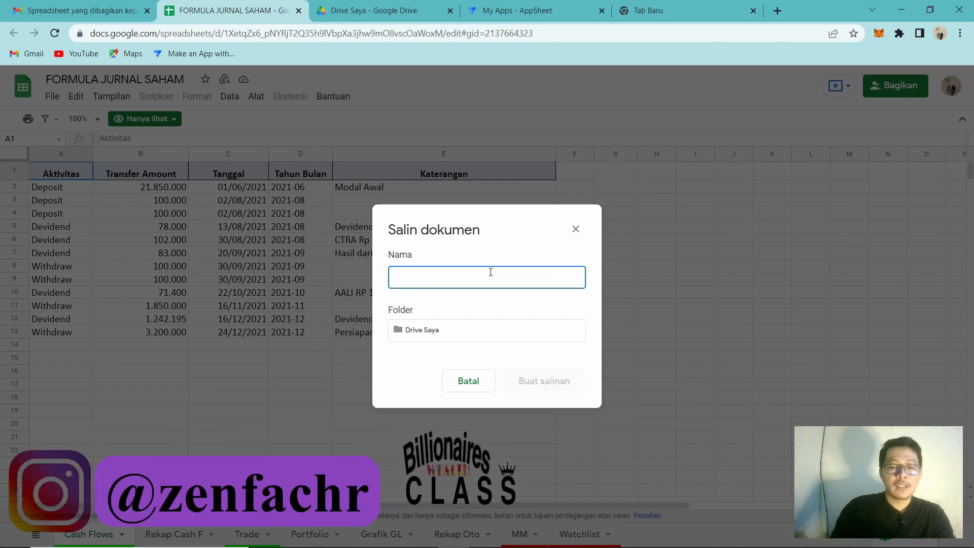
pyautogui.write('Jurnal Trading Saham')
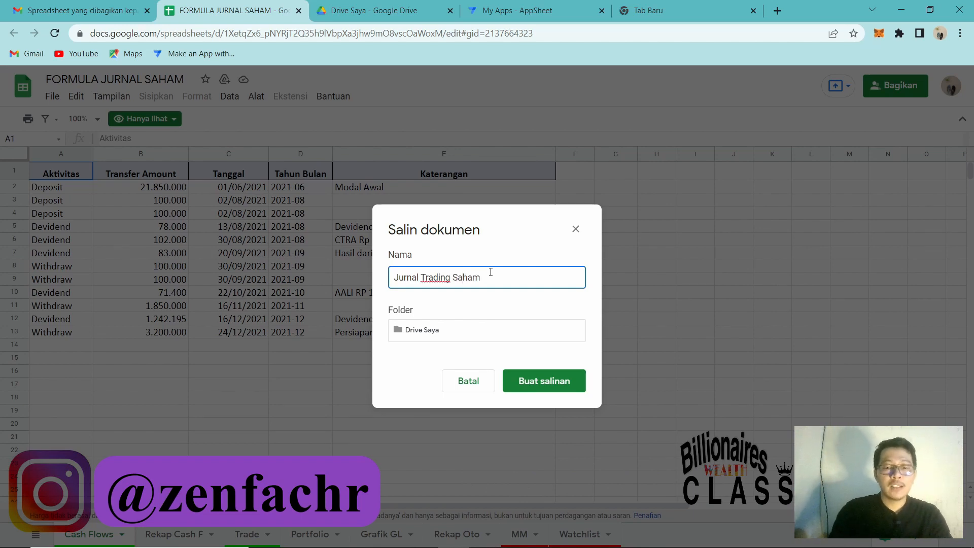
pyautogui.write(' MZF')
pyautogui.click(526, 315)
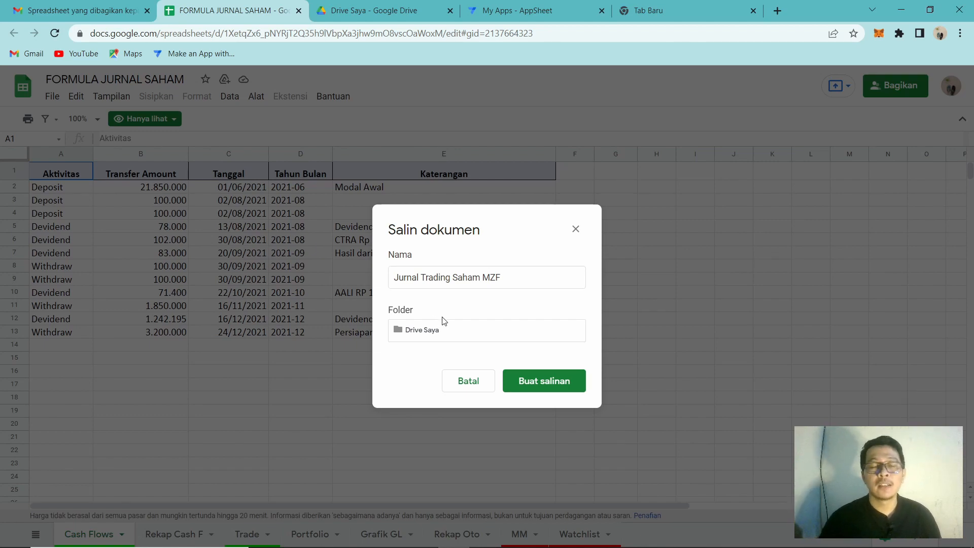
pyautogui.click(458, 339)
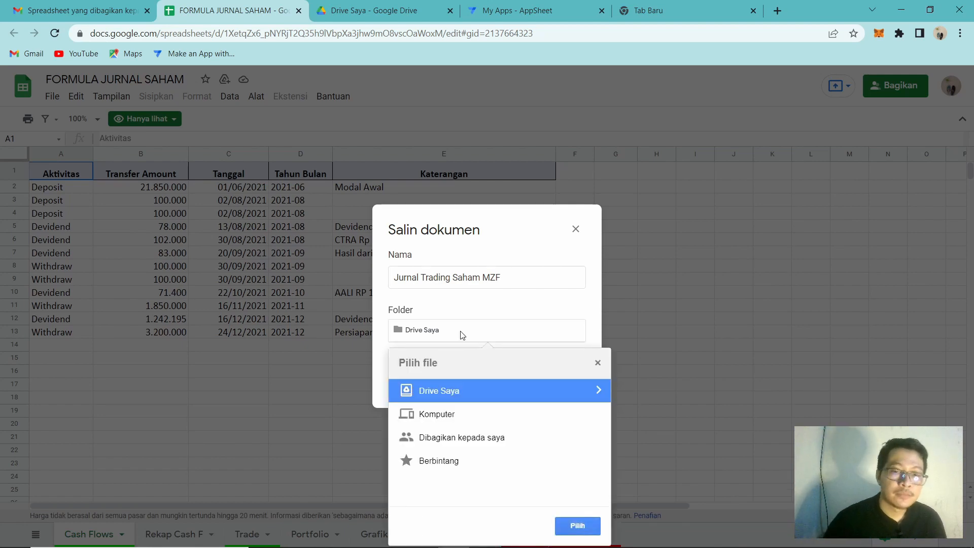
pyautogui.click(576, 526)
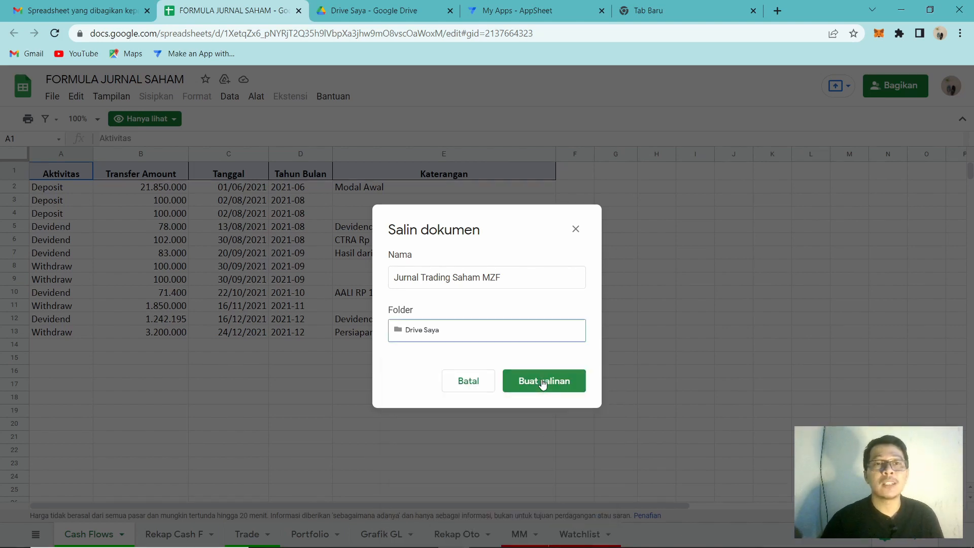
pyautogui.click(542, 381)
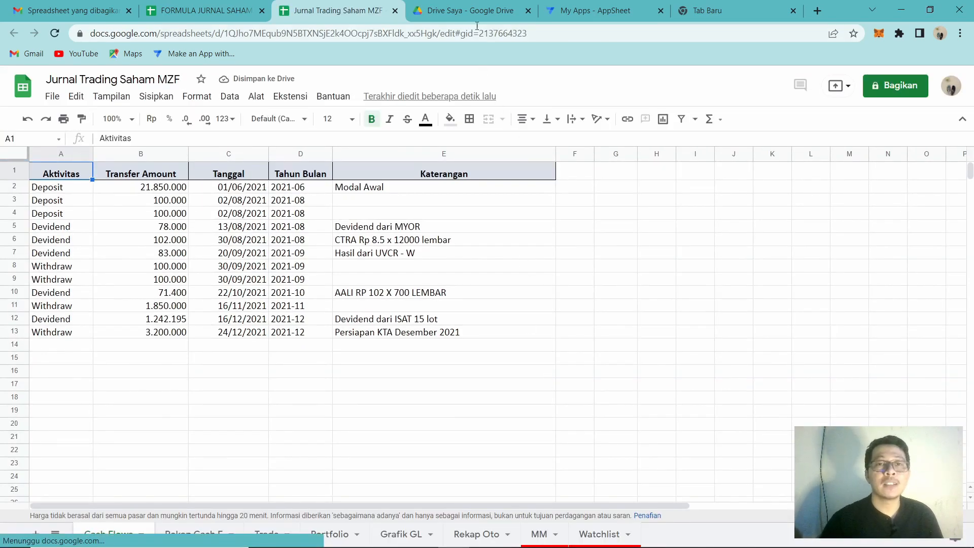
# - Check Drive Saya for the copied file and the original spreadsheet, and return to the Jurnal Trading Saham MZF copy
pyautogui.click(472, 6)
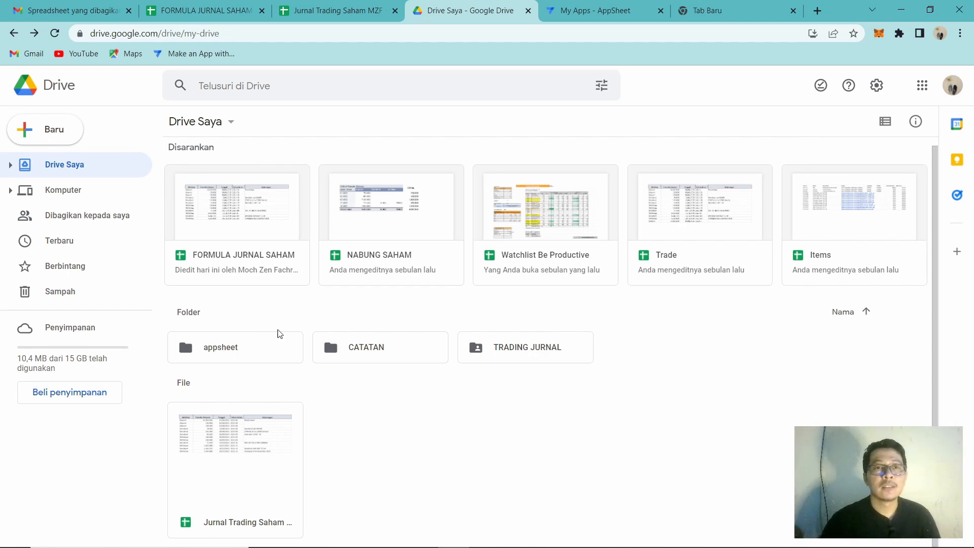
pyautogui.click(358, 9)
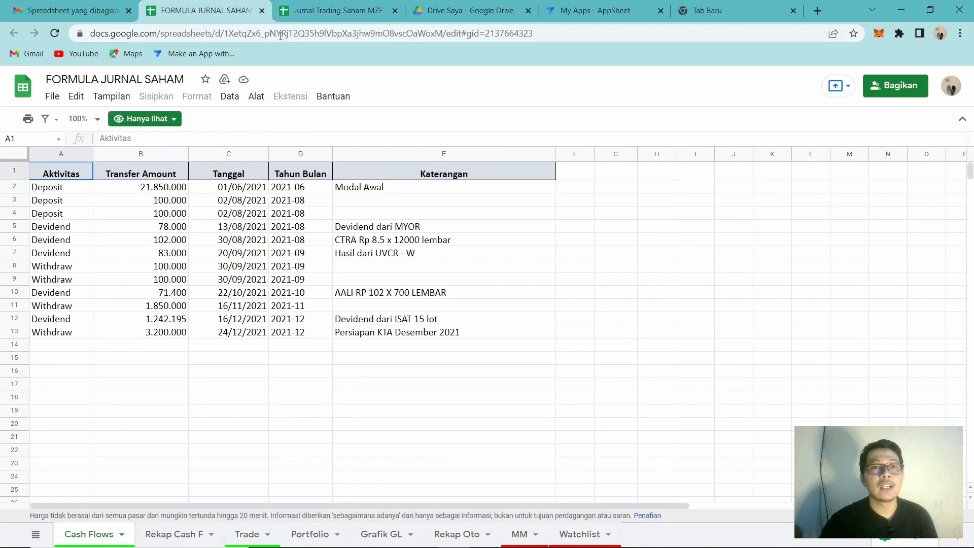
pyautogui.click(299, 6)
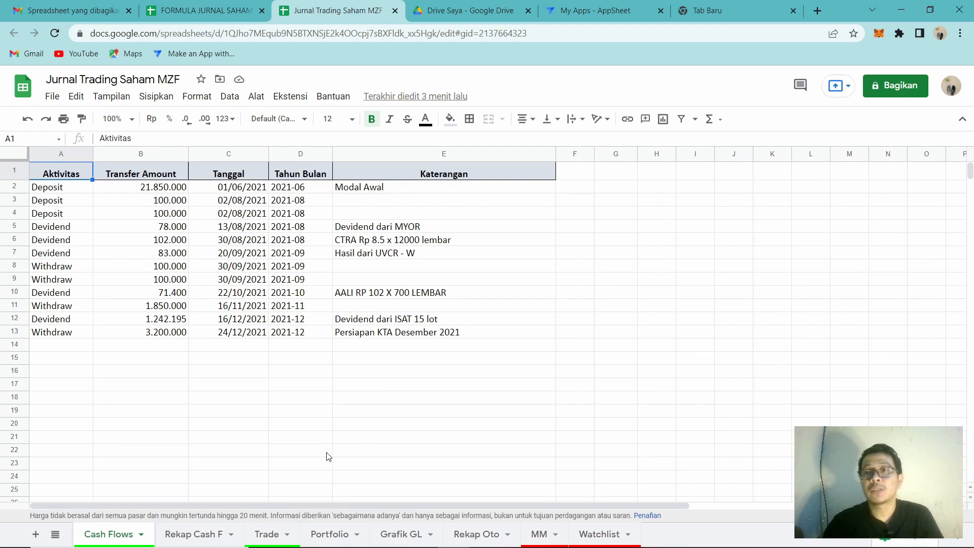
# - Look through the Rekap Cash F, Portfolio, Grafik GL and Rekap Oto sheets of the copied journal
pyautogui.click(219, 539)
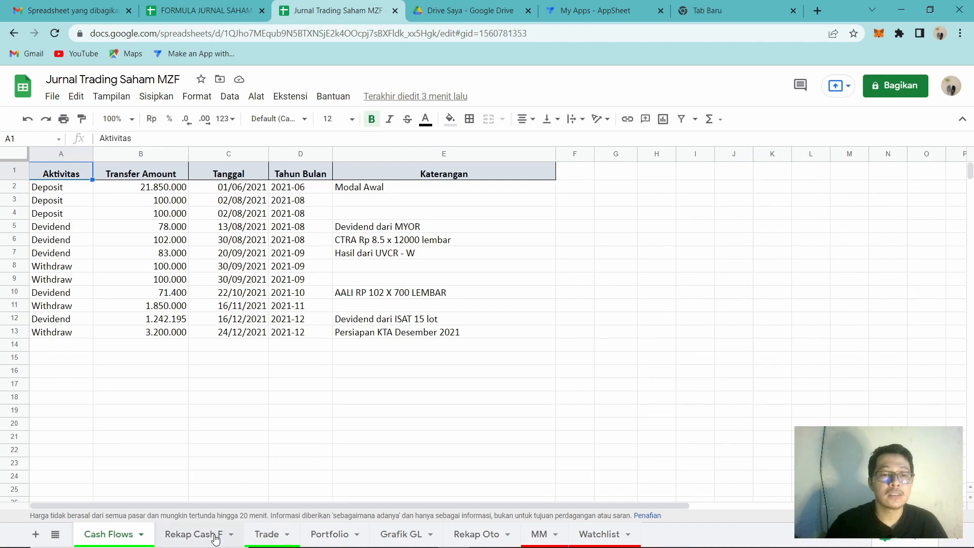
pyautogui.click(330, 537)
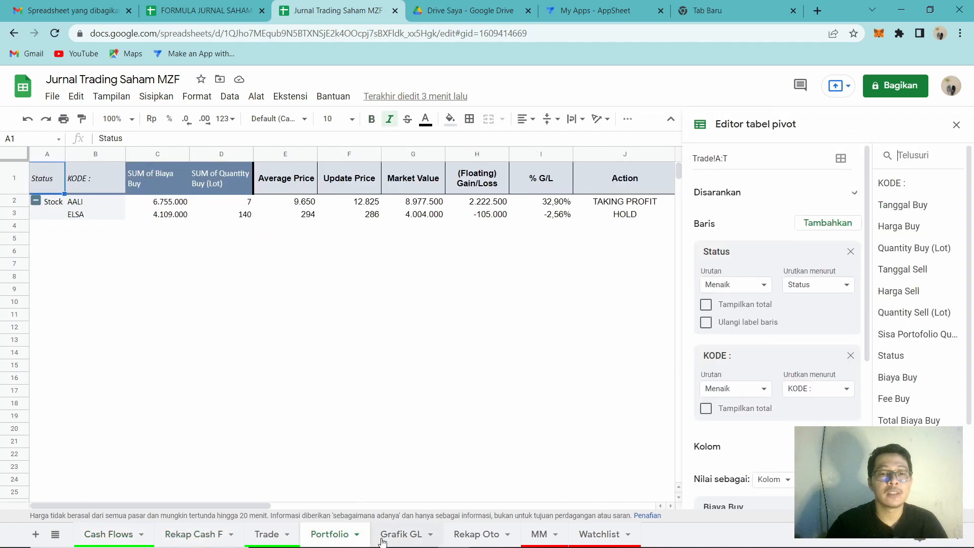
pyautogui.click(392, 535)
pyautogui.click(464, 535)
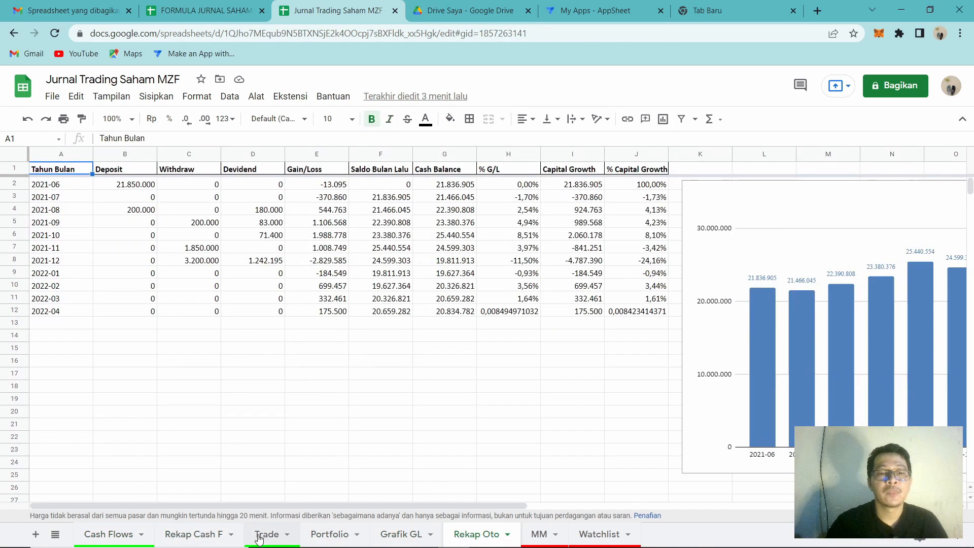
# - Examine the Cash Flows sheet's activity types, initial deposit amount and columns A to E
pyautogui.click(130, 535)
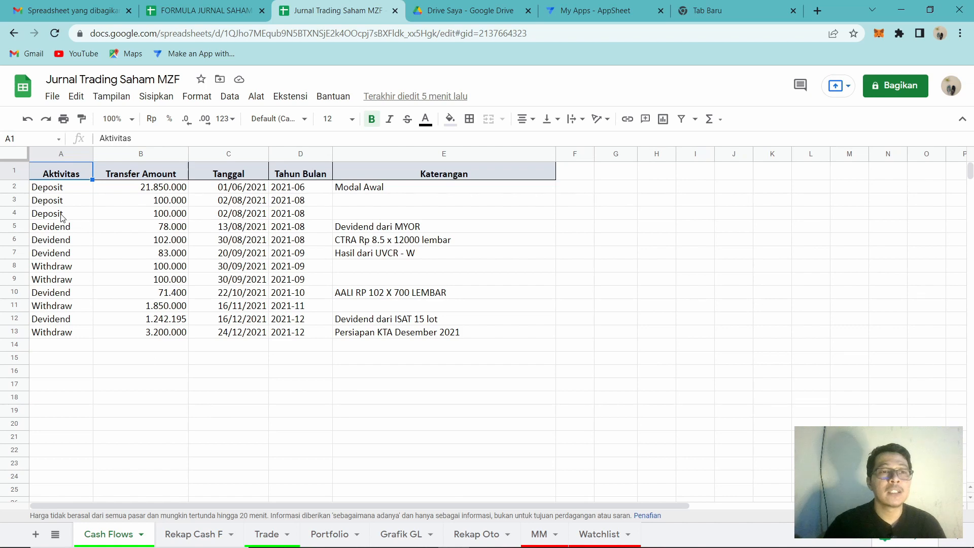
pyautogui.moveTo(62, 217); pyautogui.dragTo(60, 240)
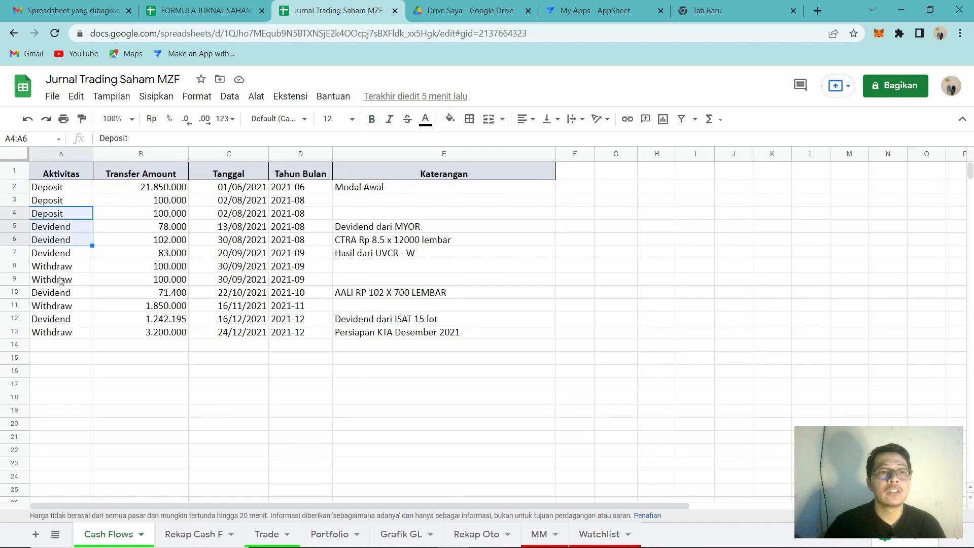
pyautogui.click(60, 281)
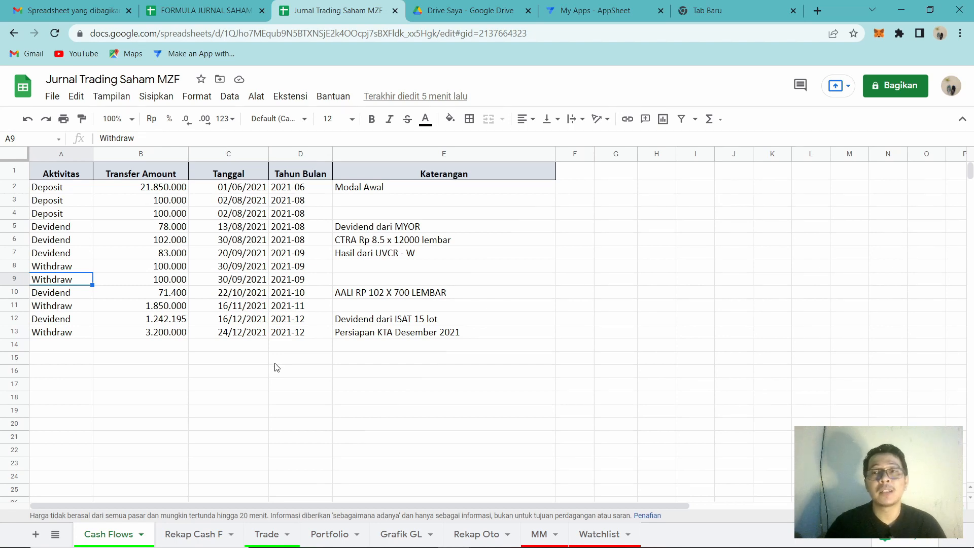
pyautogui.click(157, 187)
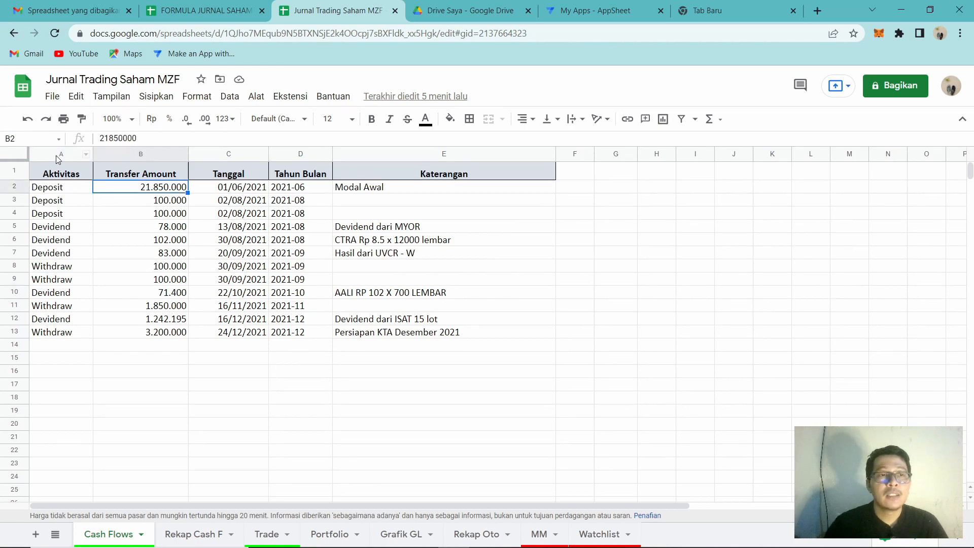
pyautogui.moveTo(57, 156); pyautogui.dragTo(470, 157)
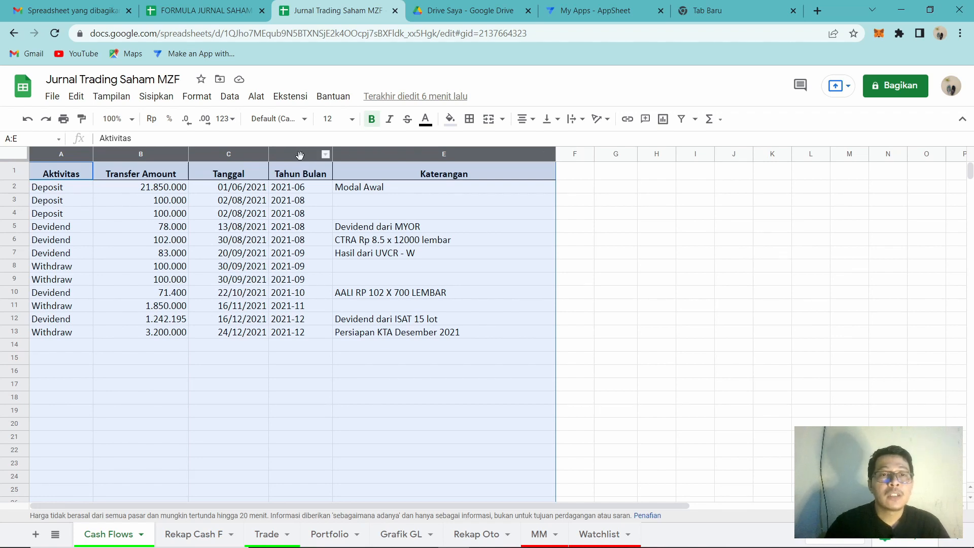
# - Examine the year-month formulas in the Tahun Bulan column of the Cash Flows sheet, including cells D5 and D2
pyautogui.press('Right')
pyautogui.press('Right')
pyautogui.press('Right')
pyautogui.press('Down')
pyautogui.press('Down')
pyautogui.press('Down')
pyautogui.press('Down')
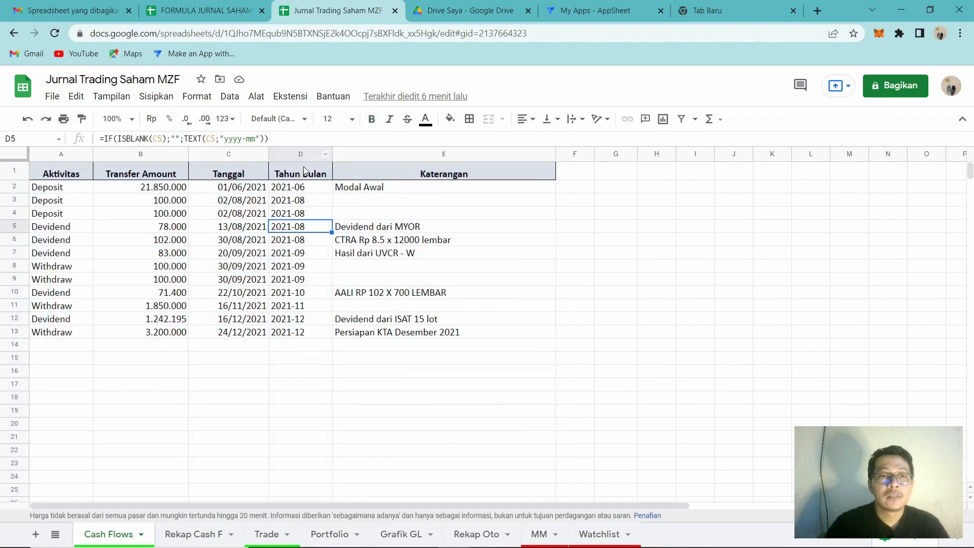
pyautogui.click(302, 153)
pyautogui.click(292, 192)
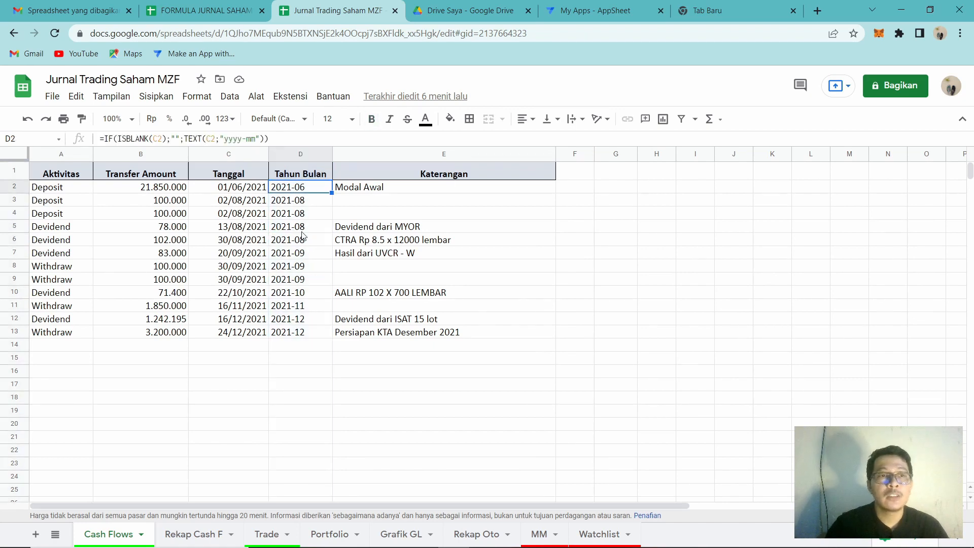
pyautogui.click(297, 154)
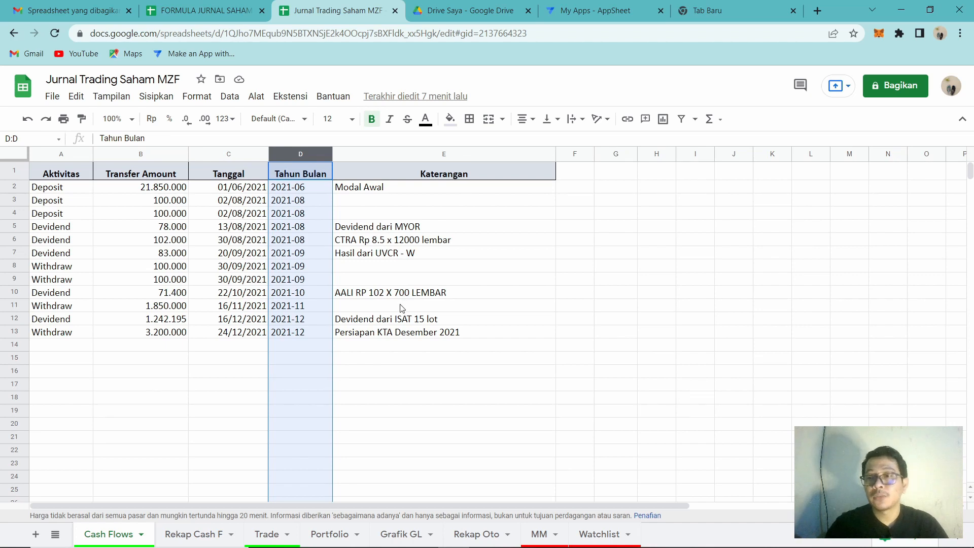
# - Review the Rekap Cash F pivot table's settings and its grand totals for Deposit, Devidend and Withdraw against the Cash Flows sheet
pyautogui.click(205, 535)
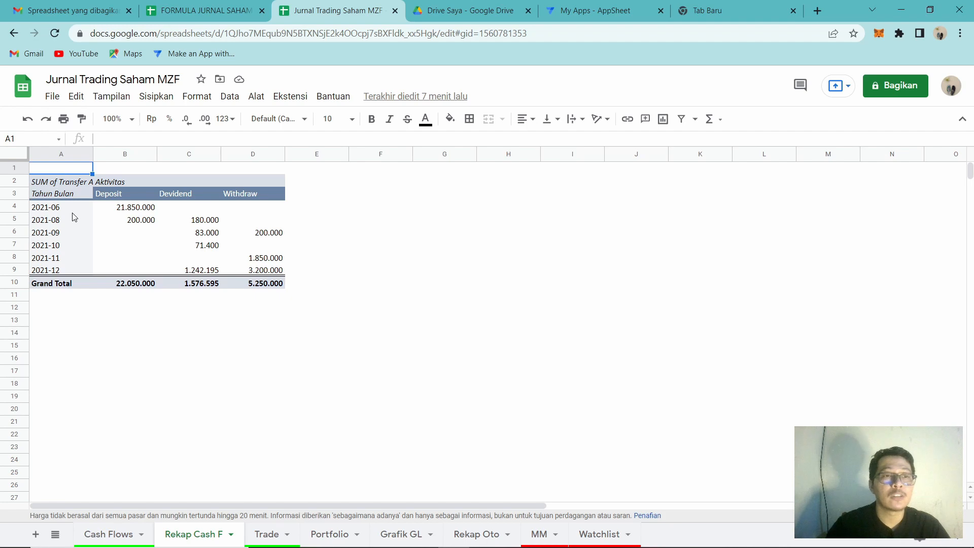
pyautogui.press('Down')
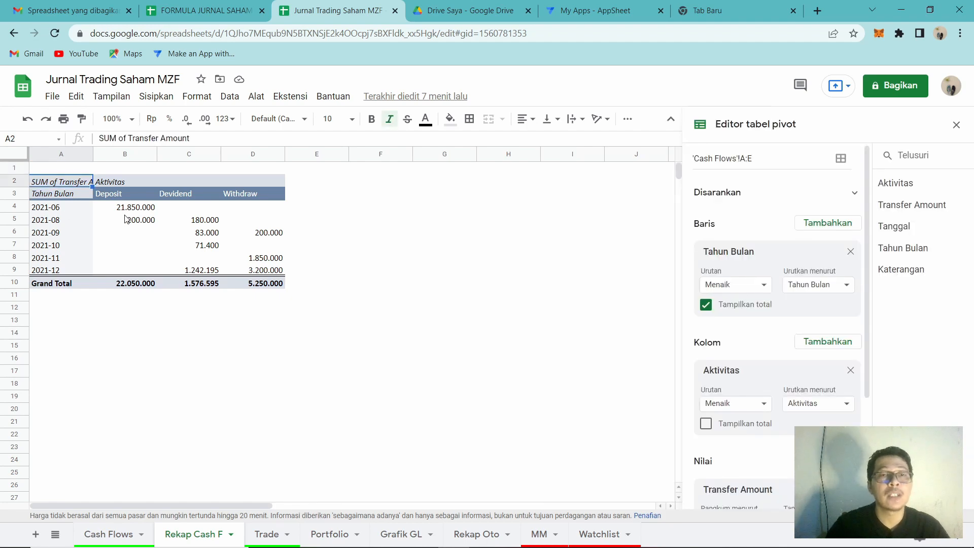
pyautogui.click(135, 287)
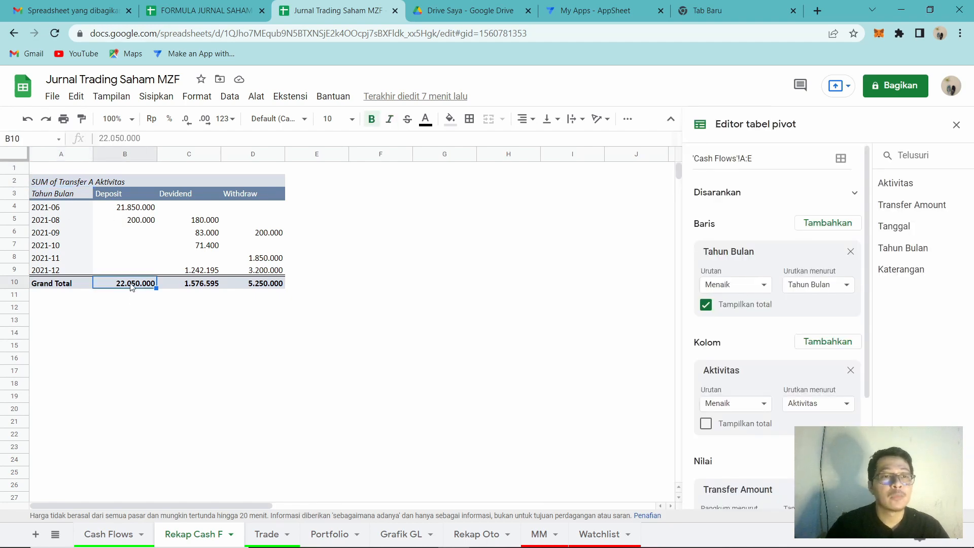
pyautogui.click(207, 290)
pyautogui.click(266, 285)
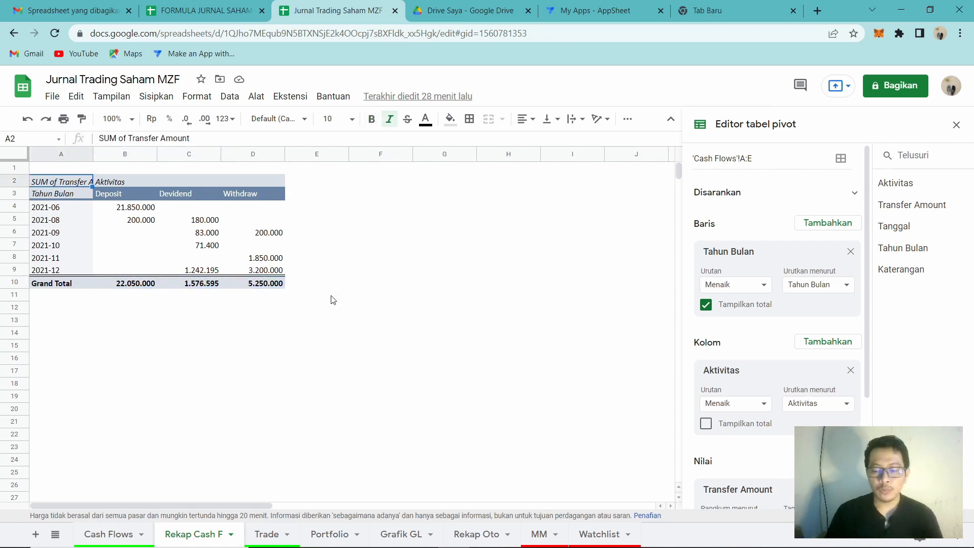
pyautogui.click(109, 534)
pyautogui.click(187, 400)
pyautogui.click(194, 534)
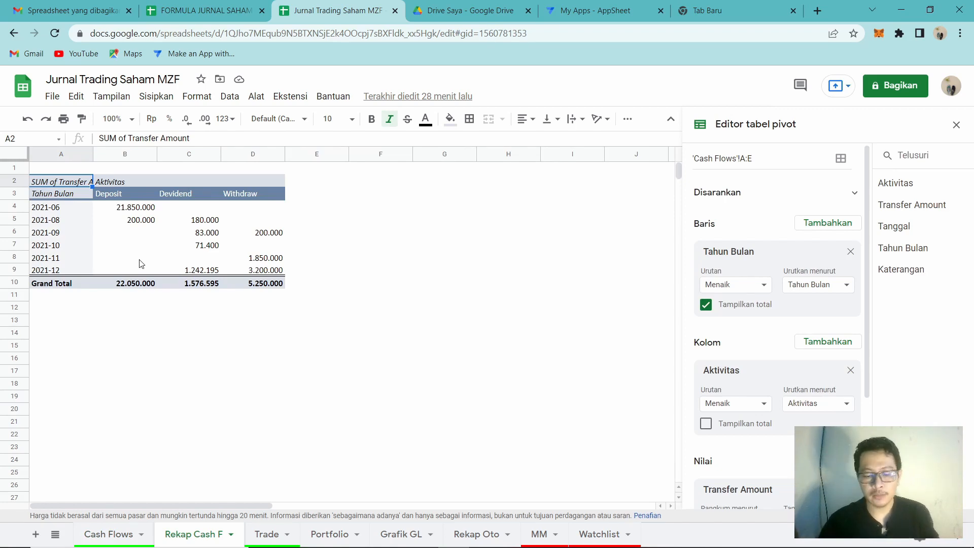
# - Create a pivot table from columns A:E of the Cash Flows sheet in a new sheet
pyautogui.click(115, 536)
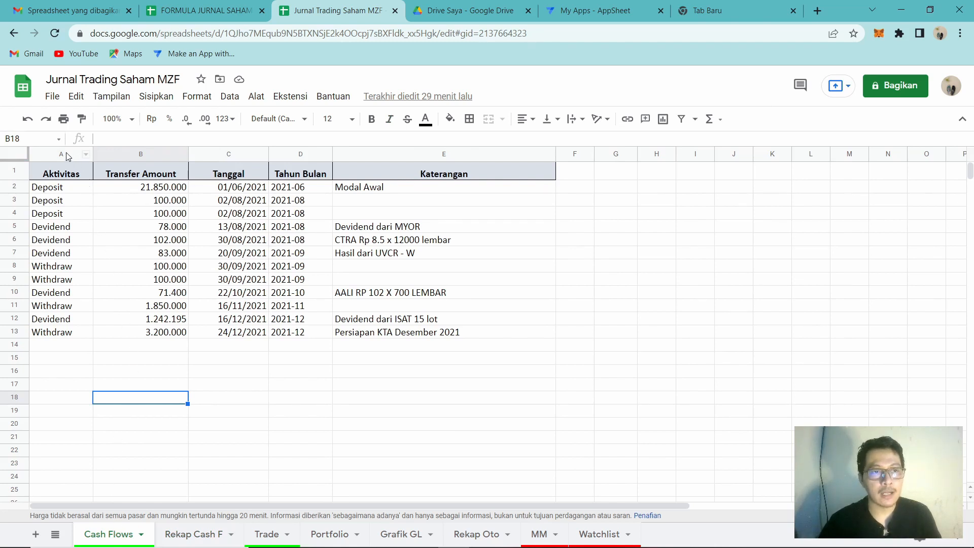
pyautogui.moveTo(68, 156); pyautogui.dragTo(453, 168)
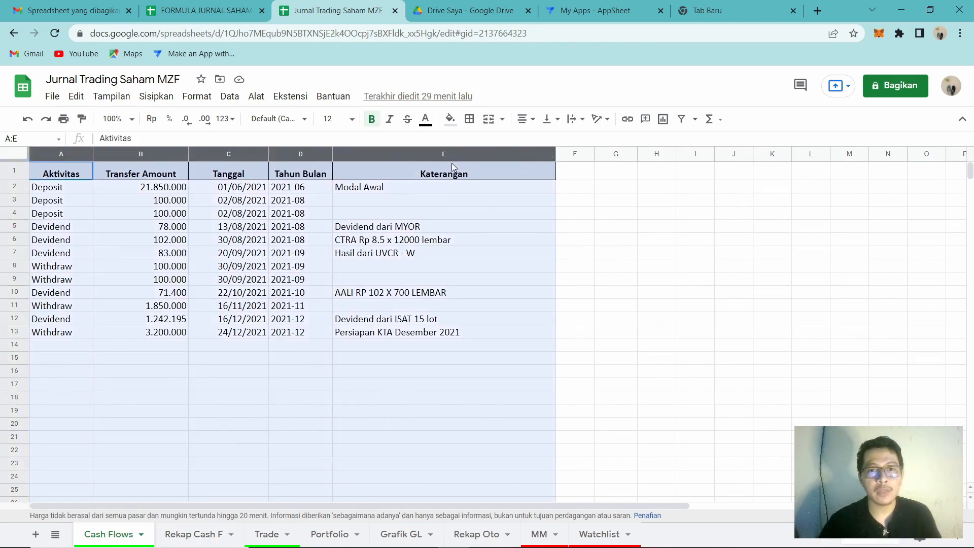
pyautogui.click(157, 98)
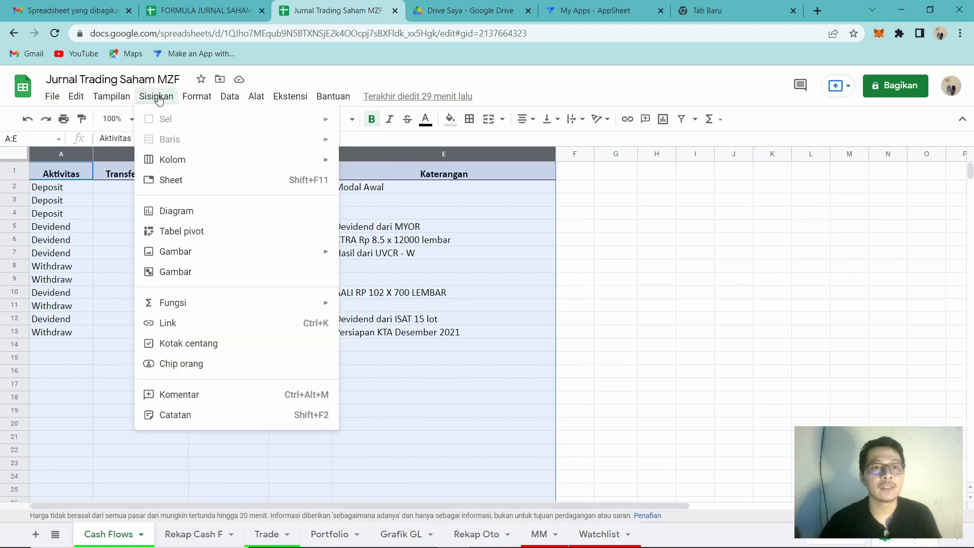
pyautogui.click(179, 234)
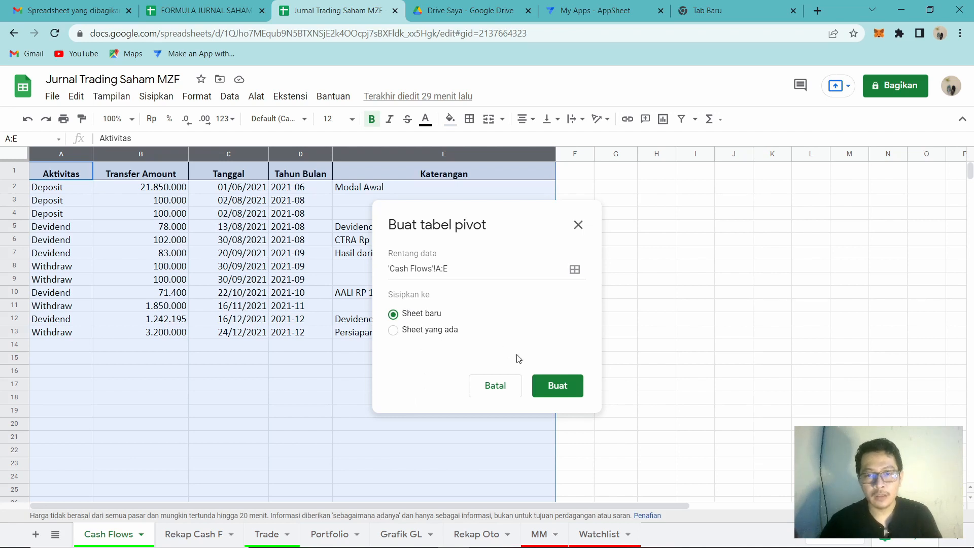
pyautogui.click(553, 385)
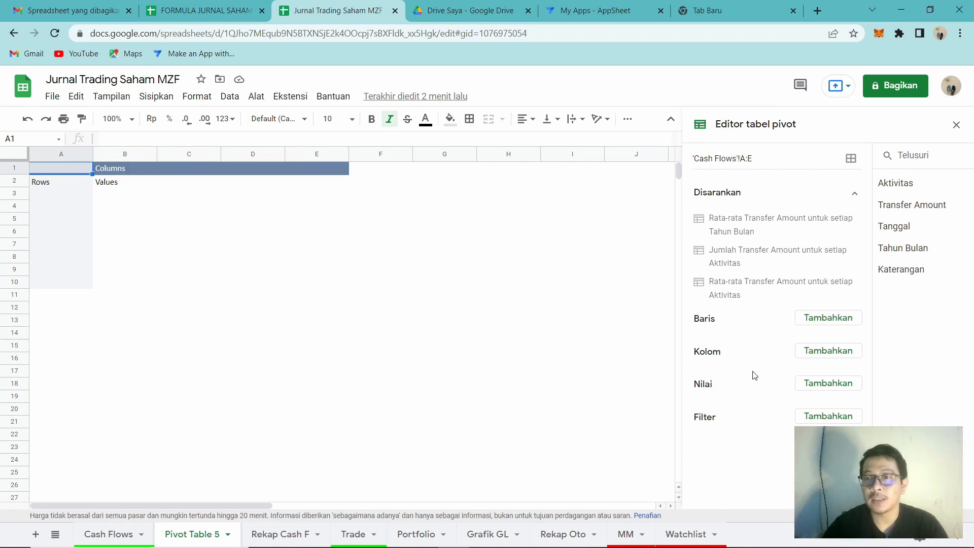
# - Add Tahun Bulan as the pivot table's rows and Aktivitas as its columns
pyautogui.click(826, 319)
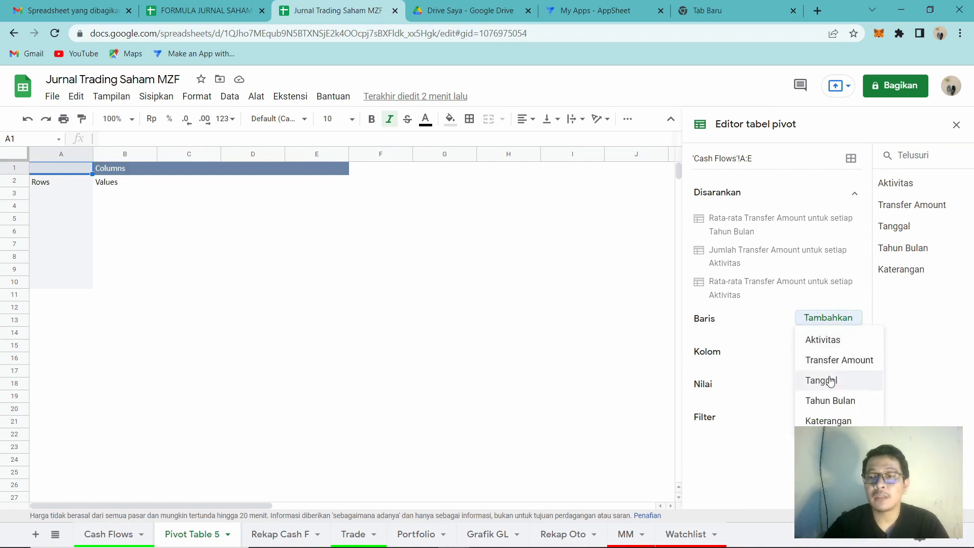
pyautogui.click(830, 401)
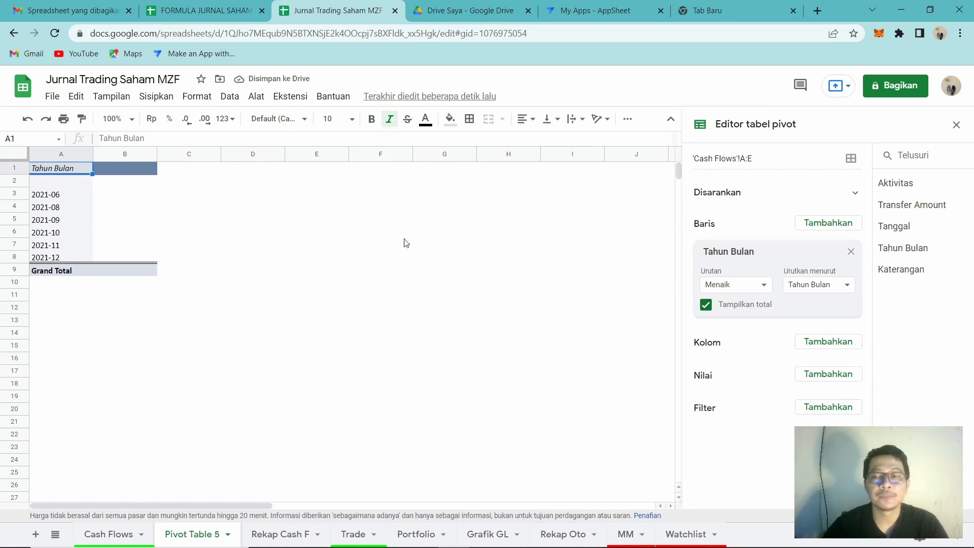
pyautogui.click(827, 341)
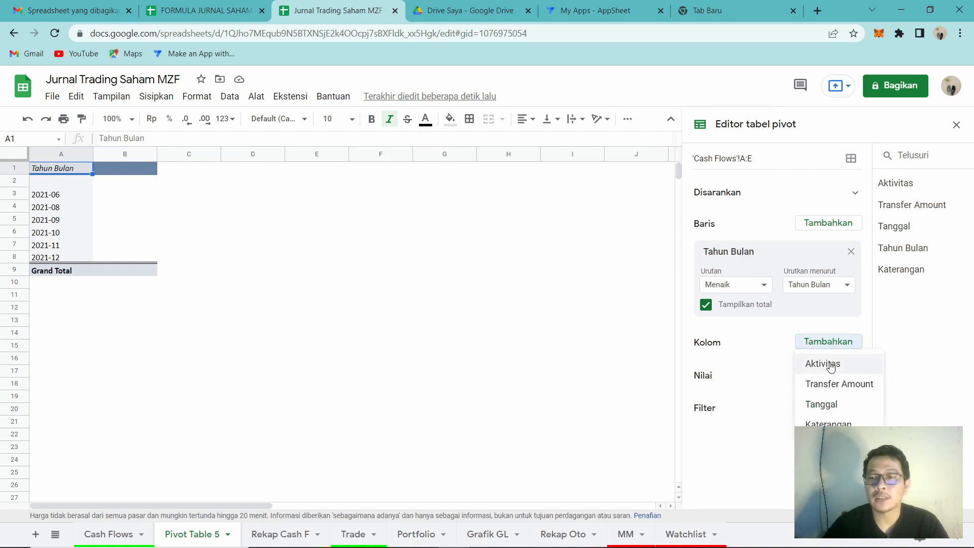
pyautogui.click(822, 364)
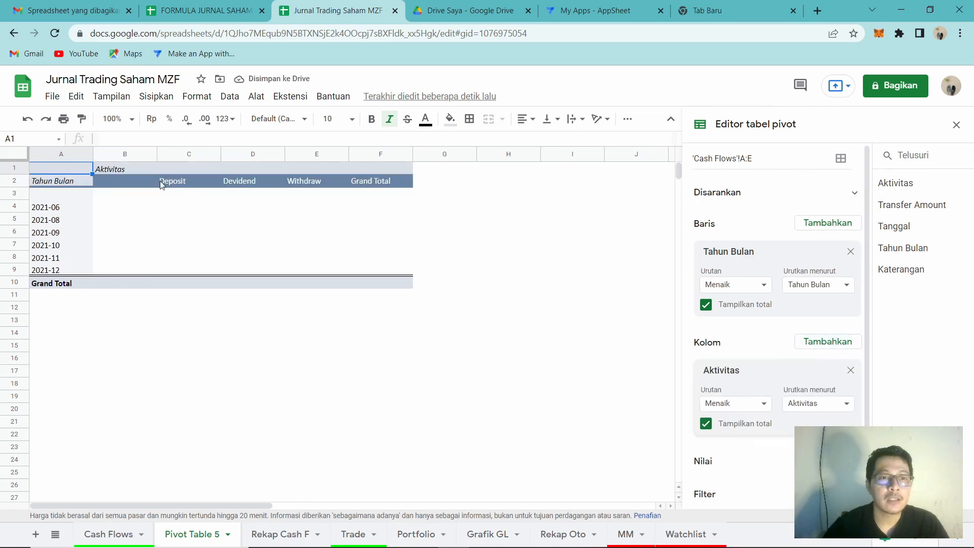
# - Hide the Aktivitas totals in the pivot table and add Transfer Amount as a value summarised by SUM
pyautogui.click(364, 155)
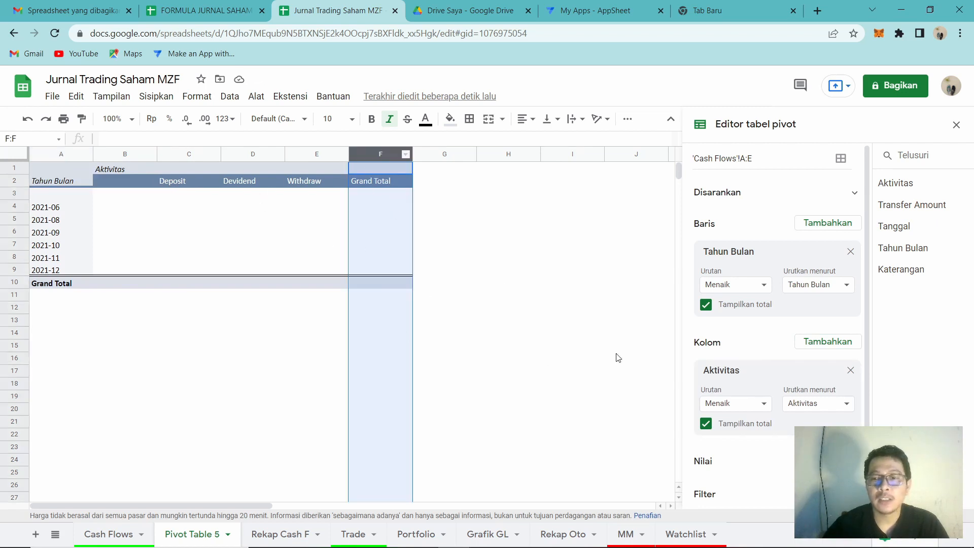
pyautogui.click(706, 425)
pyautogui.scroll(-1, 712, 432)
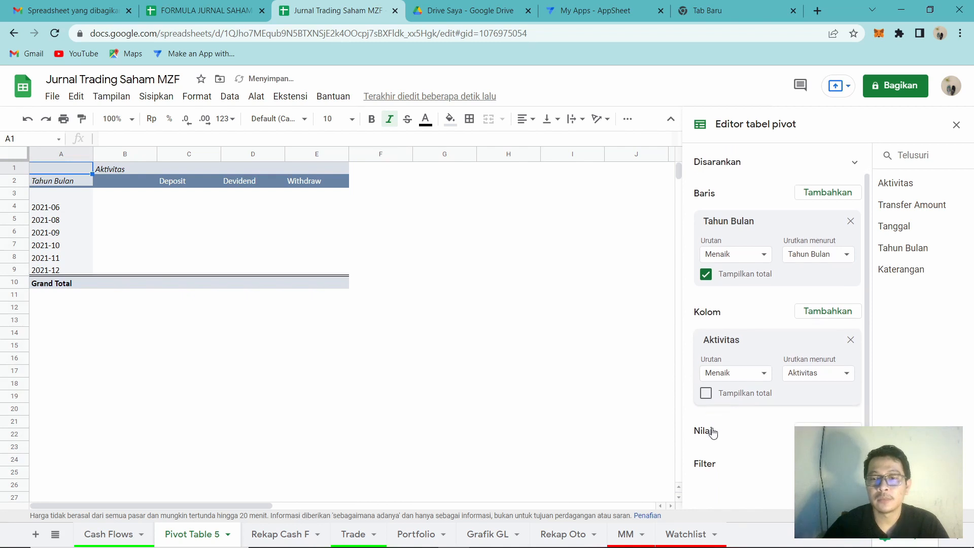
pyautogui.click(809, 431)
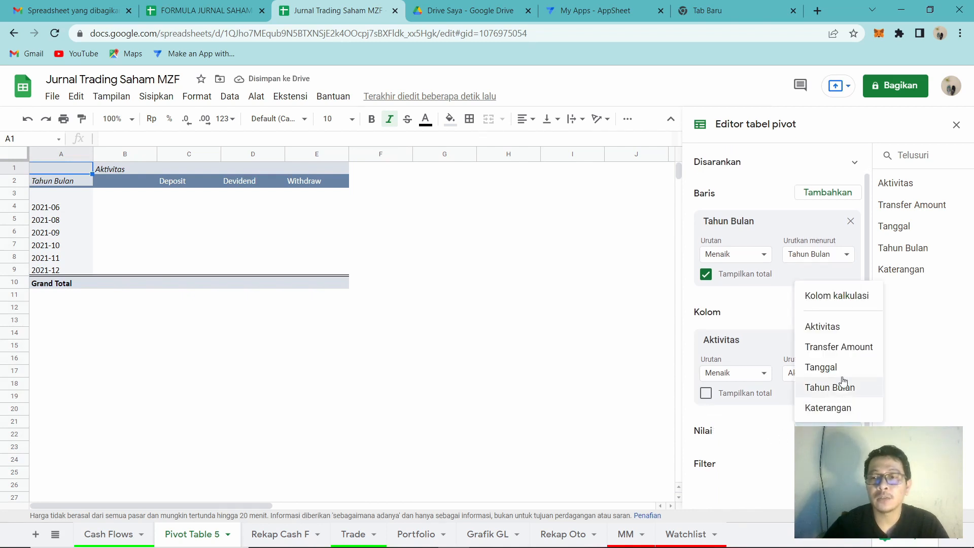
pyautogui.click(845, 353)
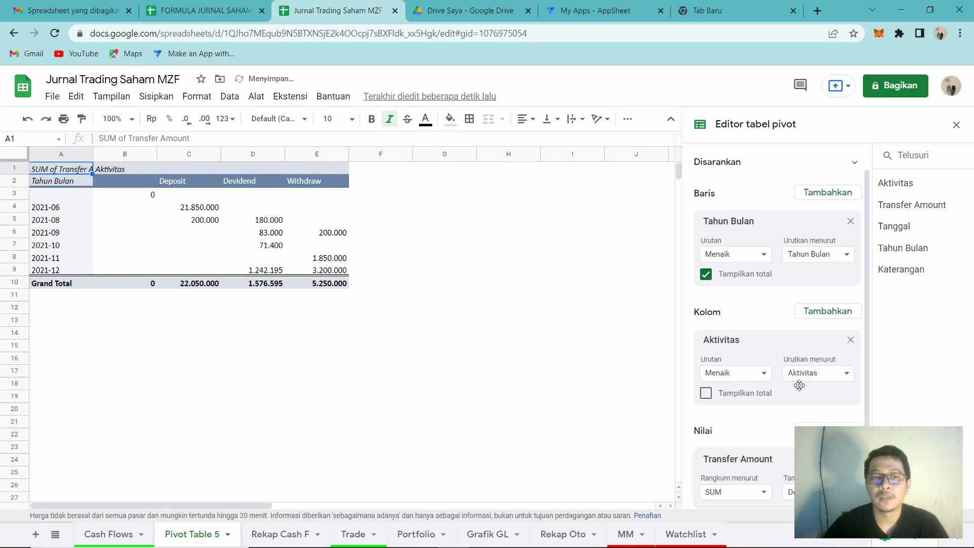
pyautogui.scroll(-2, 729, 447)
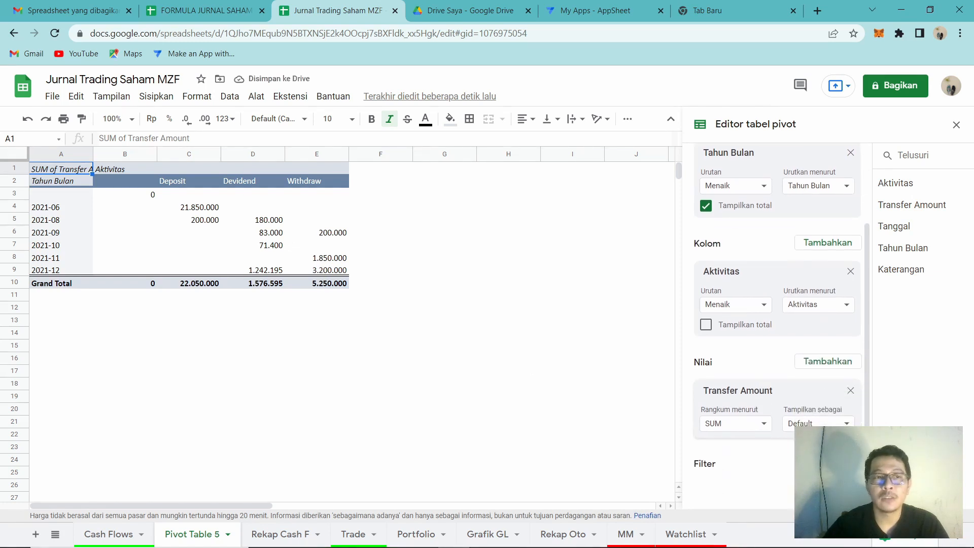
# - Filter the pivot table by Aktivitas to include only Deposit, Devidend and Withdraw, leaving out blank entries
pyautogui.click(827, 463)
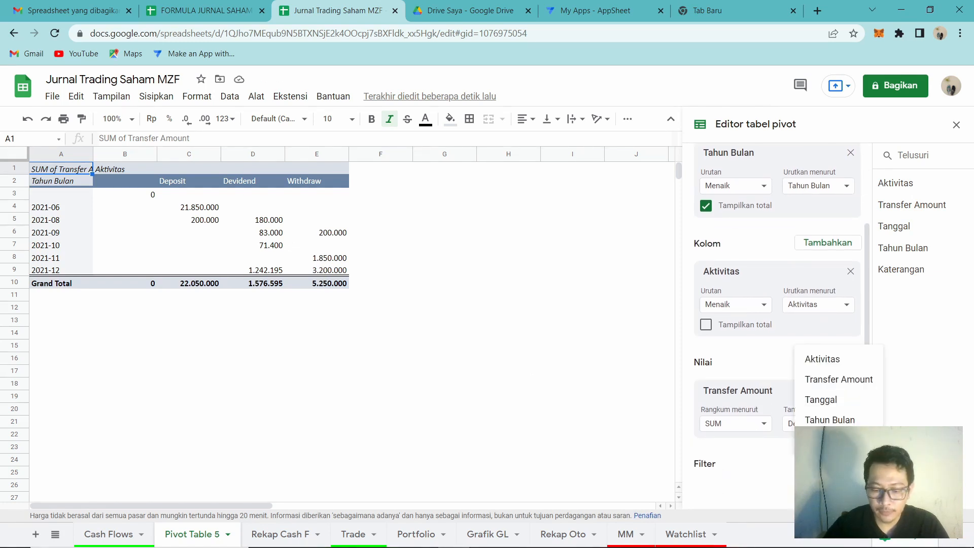
pyautogui.click(823, 359)
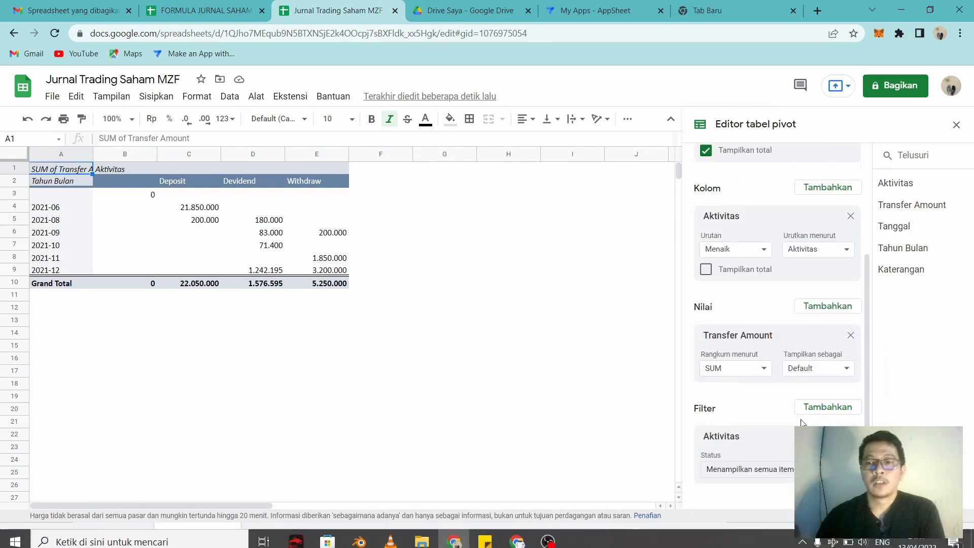
pyautogui.click(771, 469)
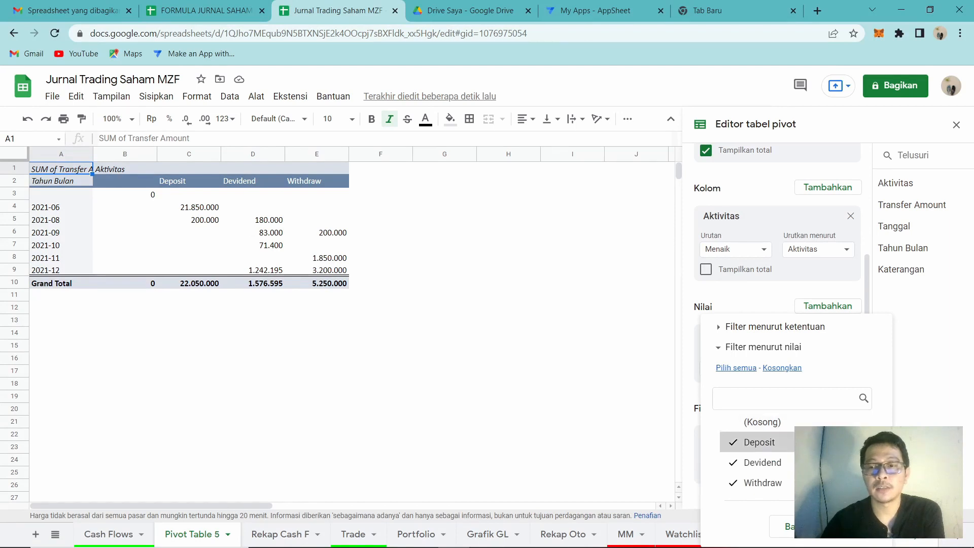
pyautogui.click(848, 526)
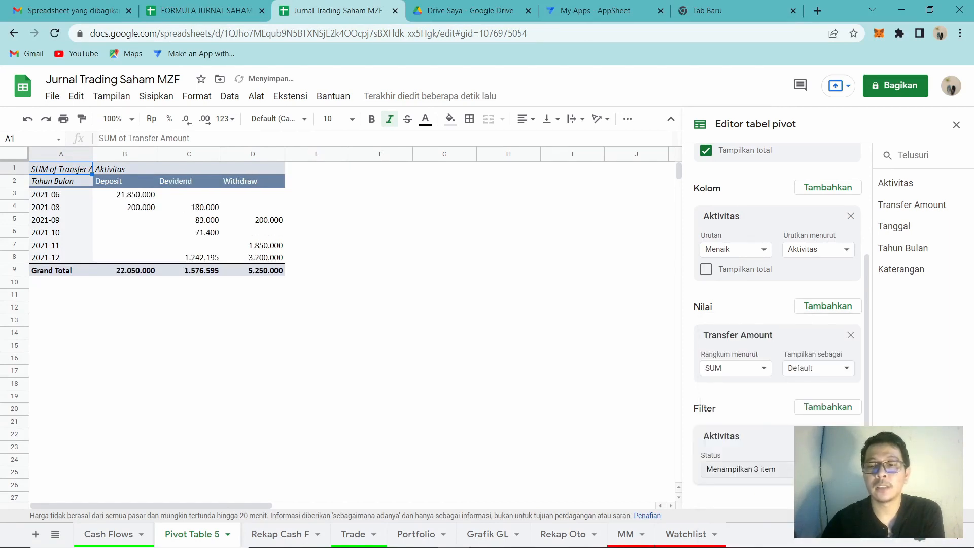
pyautogui.click(745, 468)
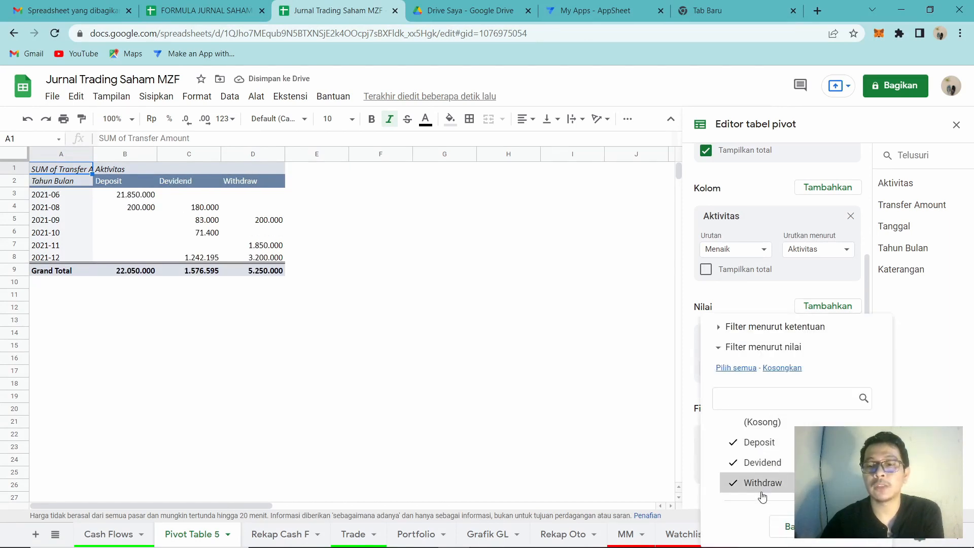
pyautogui.click(848, 526)
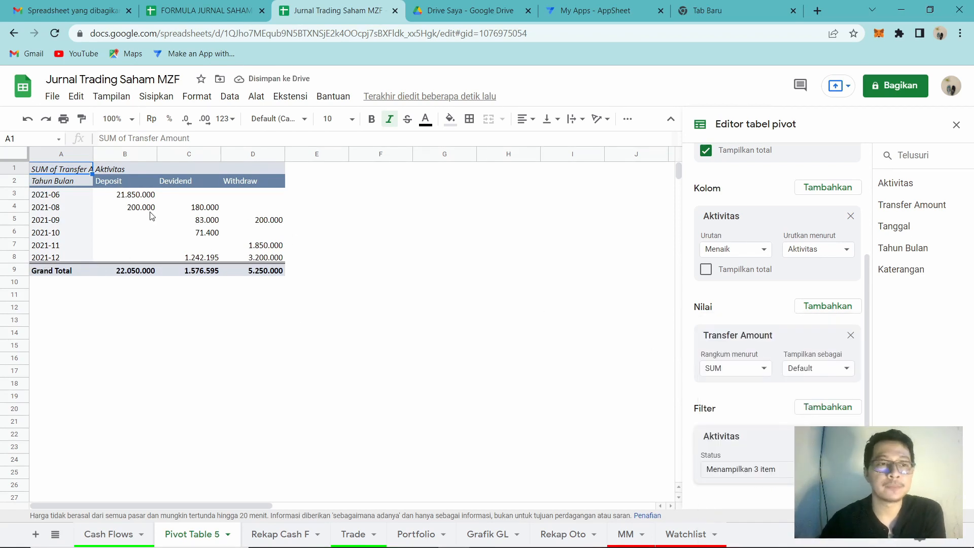
# - Compare the new pivot table with the existing one in the Rekap Cash F sheet
pyautogui.click(275, 537)
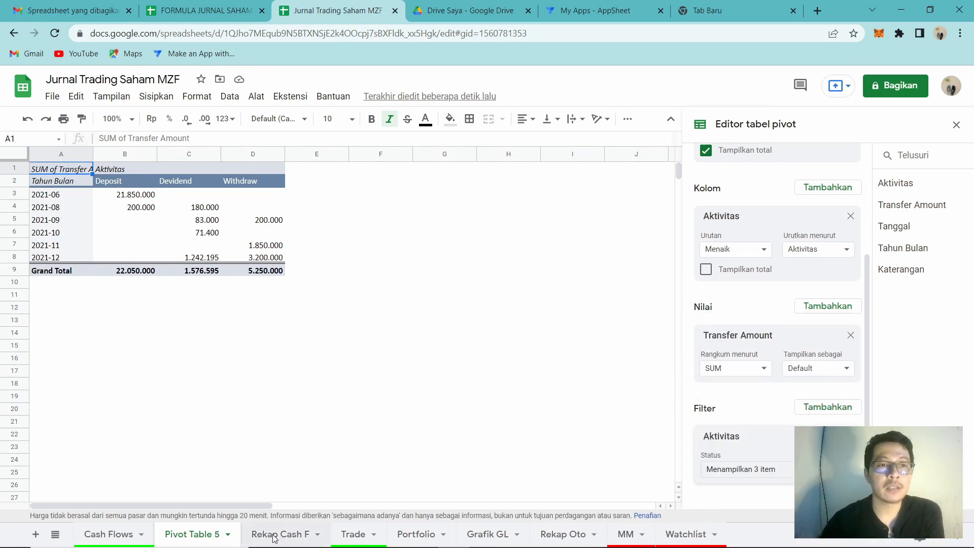
pyautogui.click(221, 535)
pyautogui.click(301, 536)
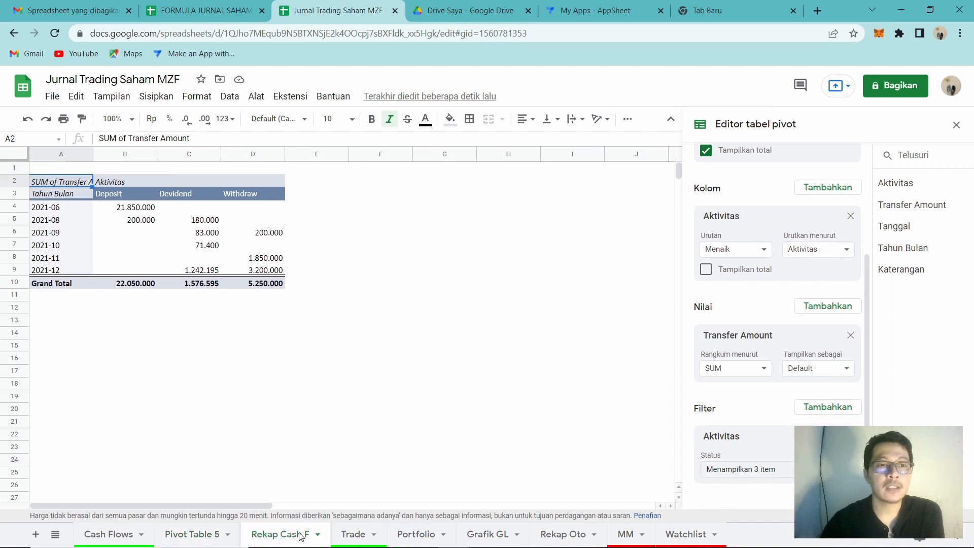
pyautogui.click(208, 539)
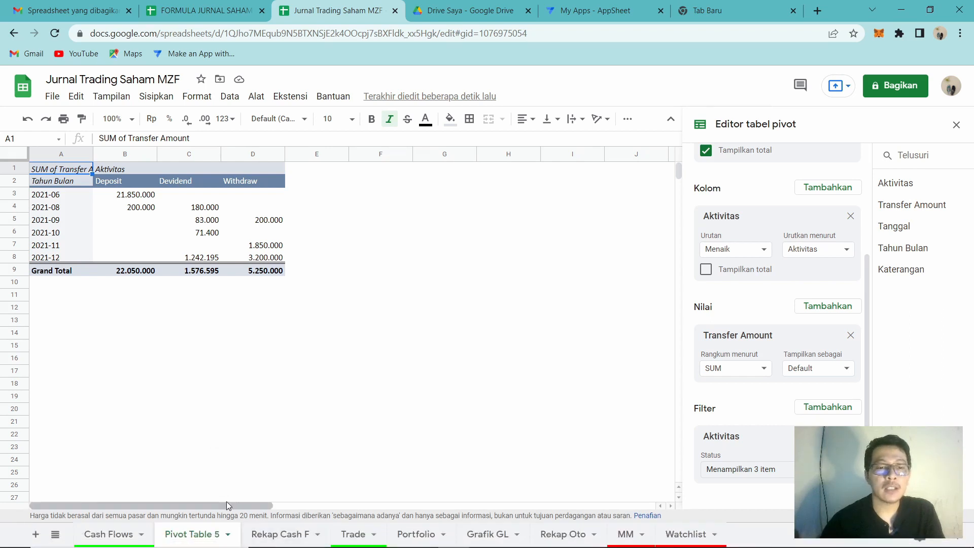
# - Delete the newly created pivot table sheet, Pivot Table 5
pyautogui.rightClick(207, 538)
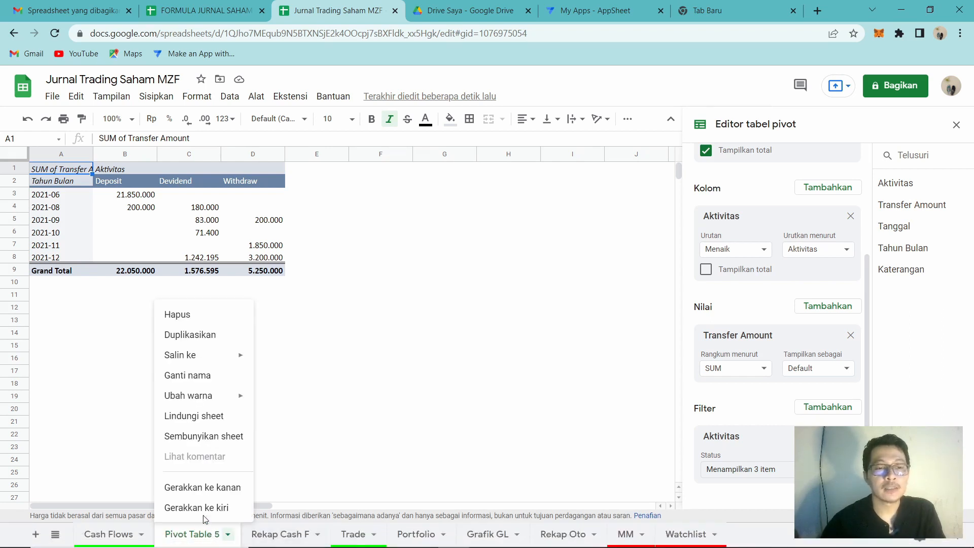
pyautogui.click(196, 316)
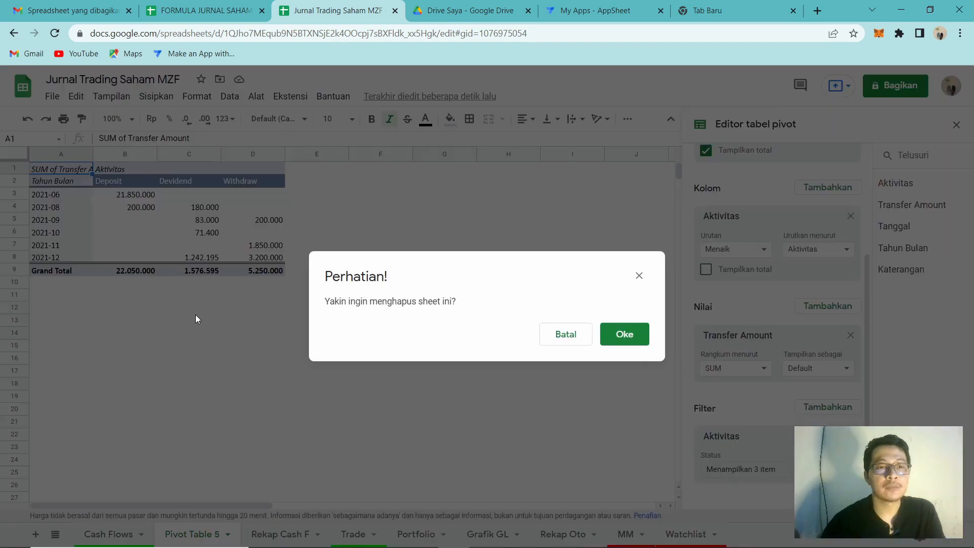
pyautogui.click(615, 339)
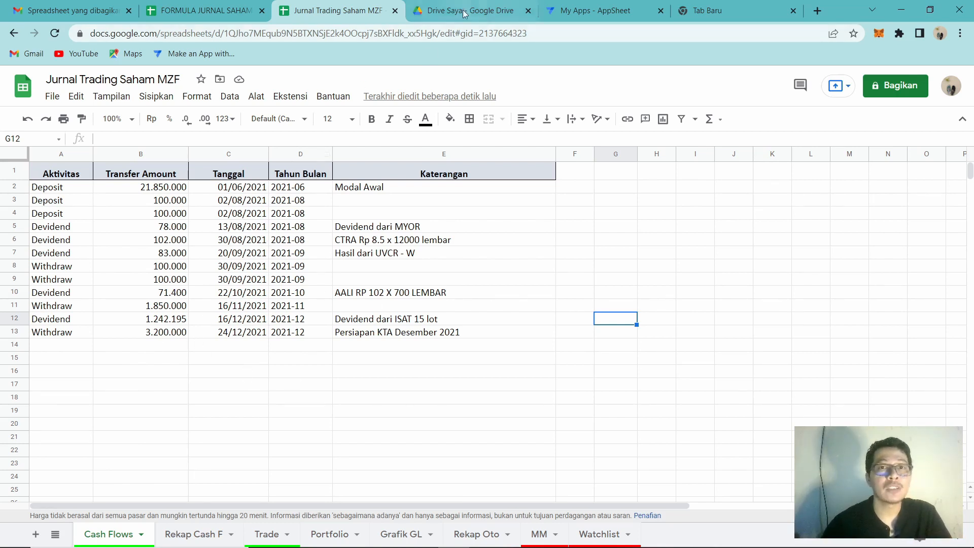
# - Compare the Cash Flows sheet of the FORMULA JURNAL SAHAM template with the one in the Jurnal Trading Saham MZF copy
pyautogui.click(199, 9)
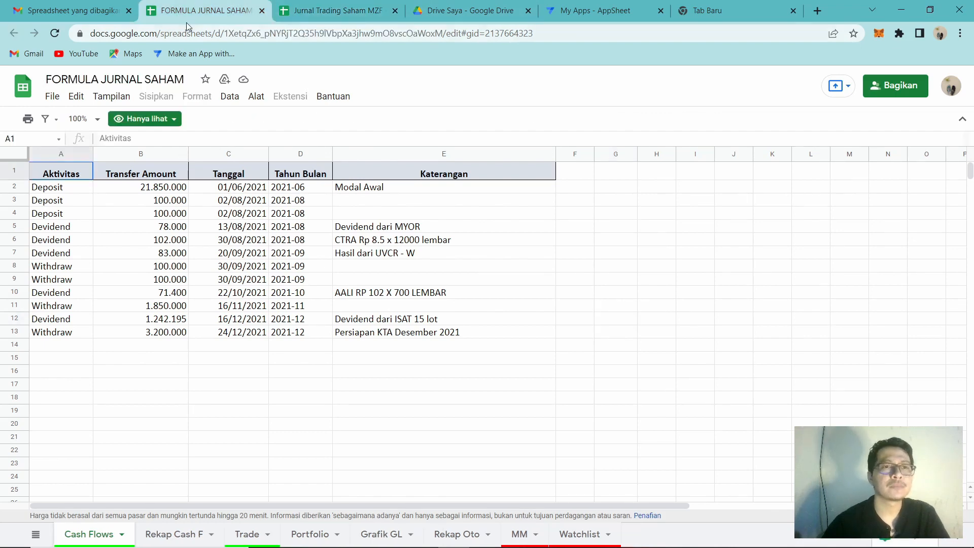
pyautogui.click(294, 10)
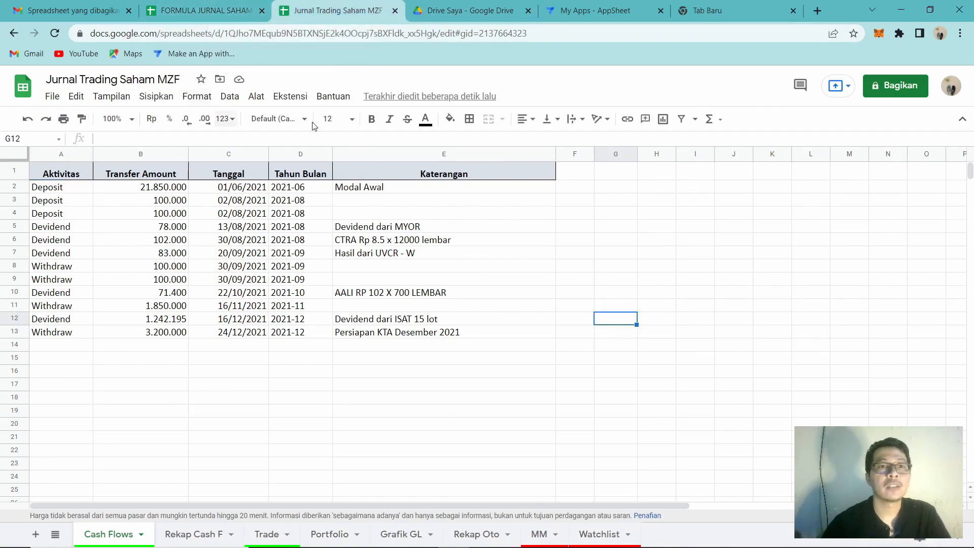
pyautogui.click(227, 14)
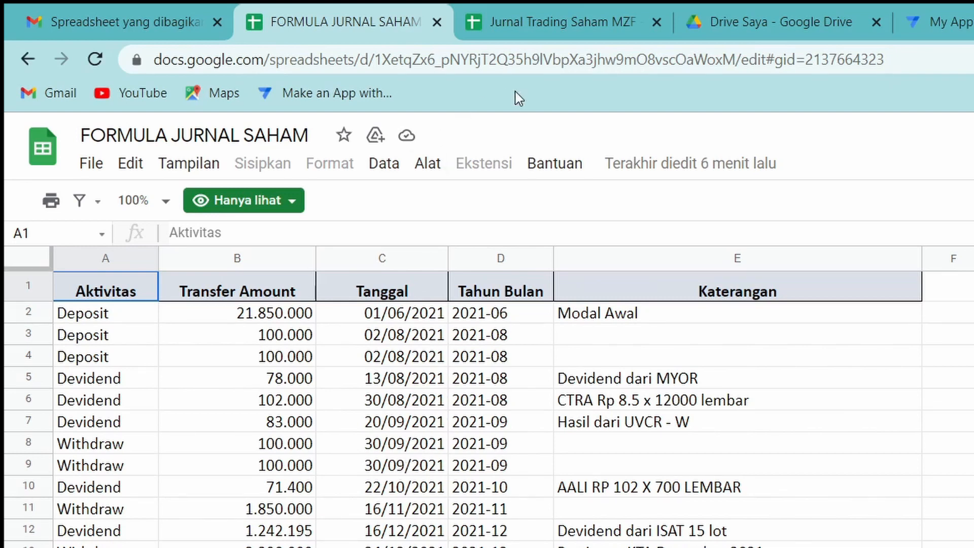
pyautogui.click(527, 15)
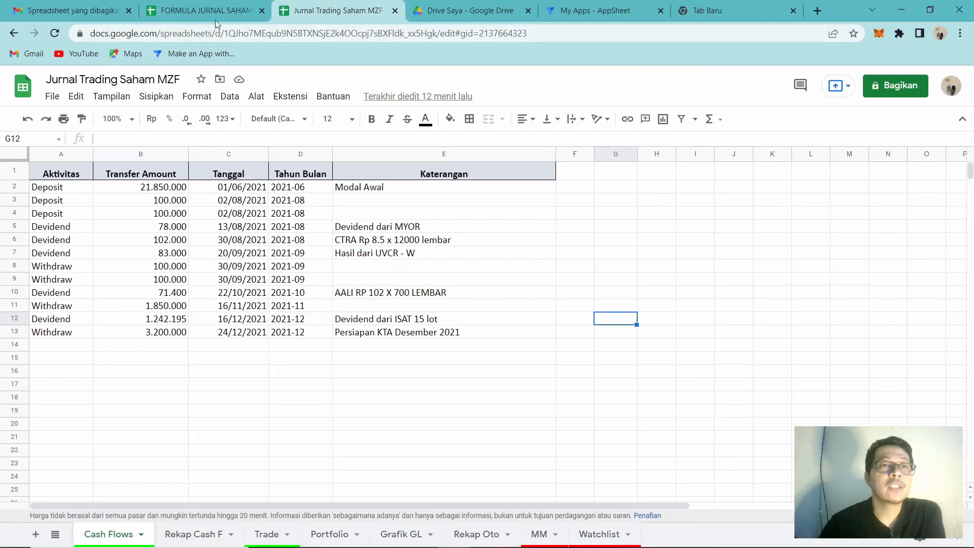
# - Examine the buy and sell entry columns A to G of the Trade sheet in the FORMULA JURNAL SAHAM template
pyautogui.click(215, 20)
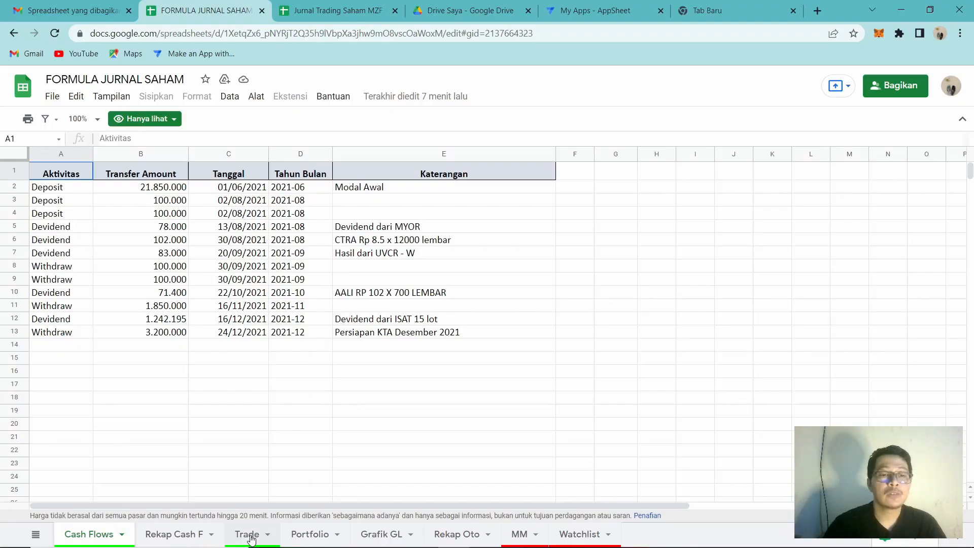
pyautogui.click(251, 538)
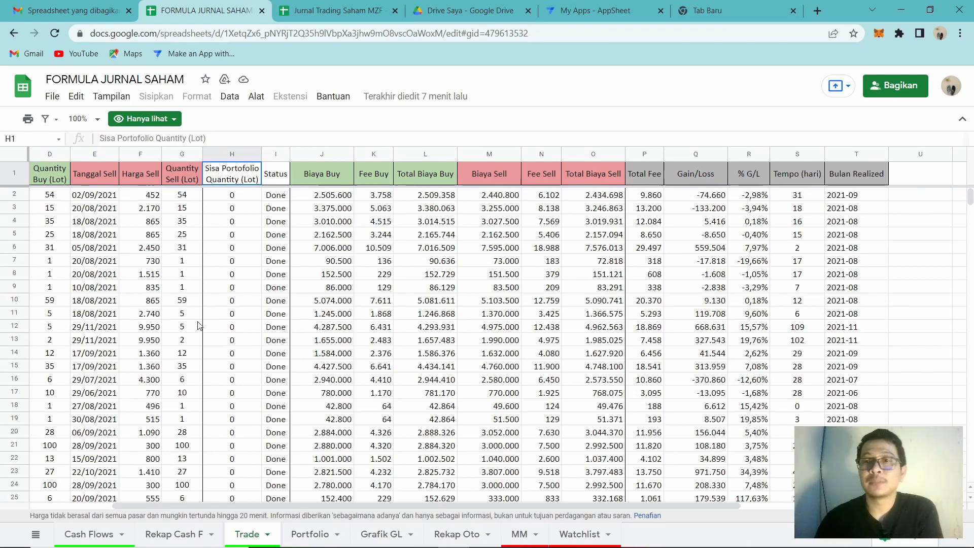
pyautogui.hscroll(-3, 287, 203)
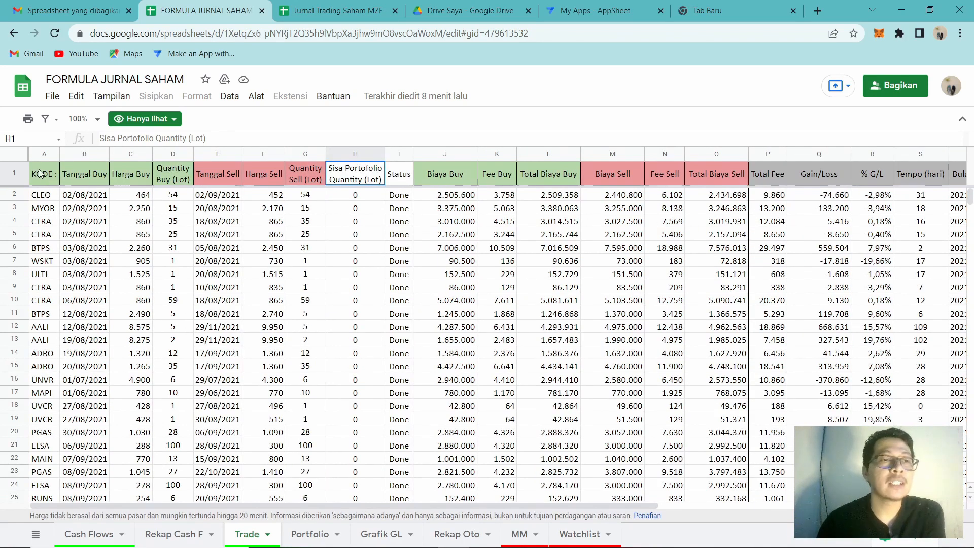
pyautogui.moveTo(38, 153); pyautogui.dragTo(295, 179)
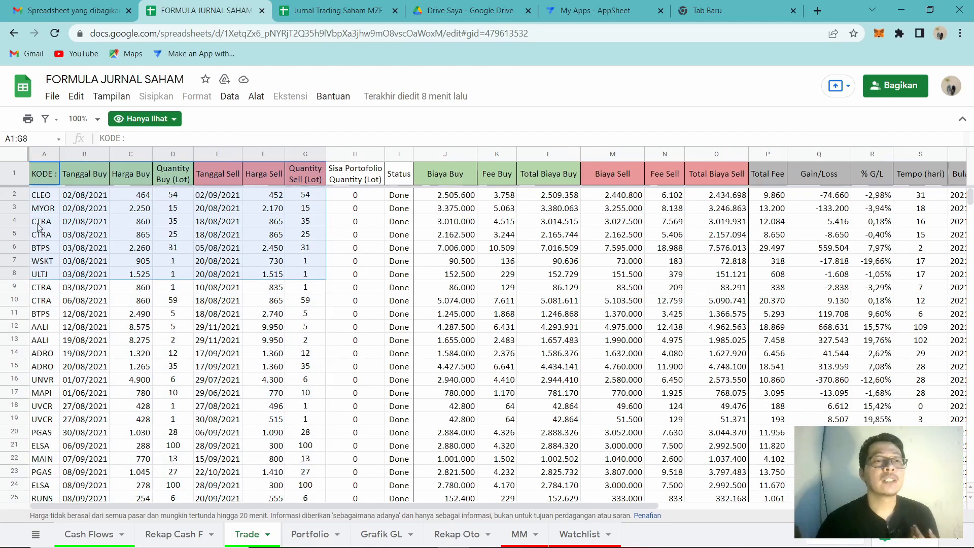
pyautogui.moveTo(43, 195); pyautogui.dragTo(304, 215)
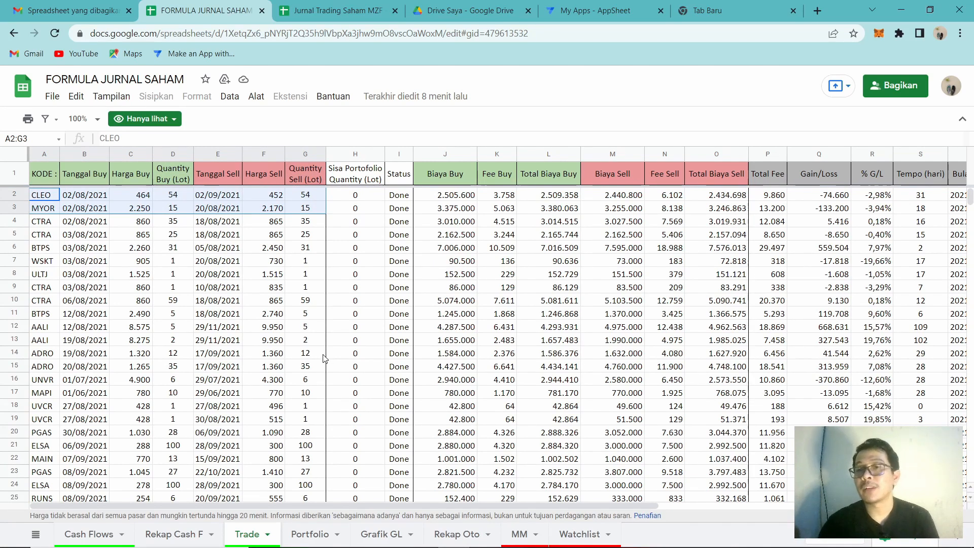
# - Review the Trade sheet's purchase columns A to D, buy cost columns J to L, and the Sisa Portofolio Quantity and Status columns
pyautogui.moveTo(45, 174); pyautogui.dragTo(174, 177)
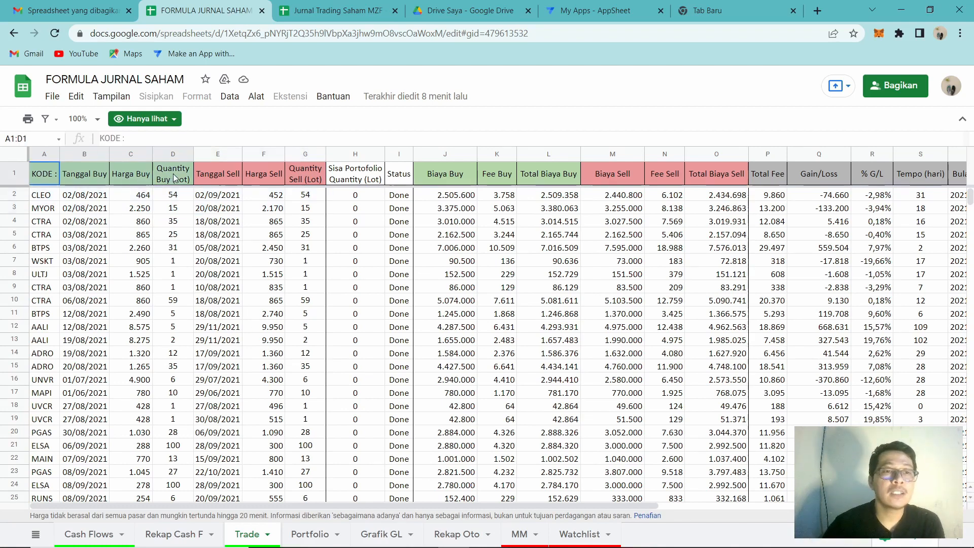
pyautogui.moveTo(45, 154); pyautogui.dragTo(169, 169)
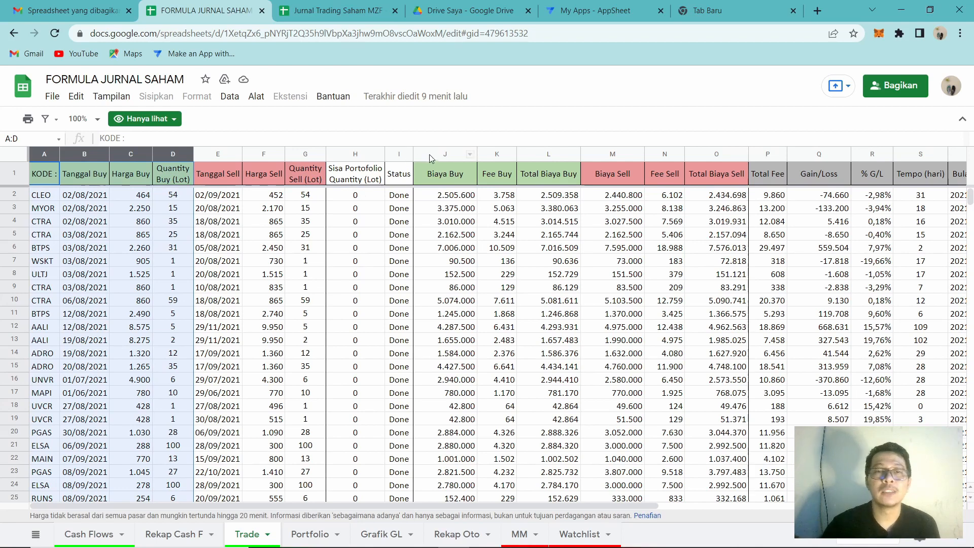
pyautogui.moveTo(434, 155); pyautogui.dragTo(552, 163)
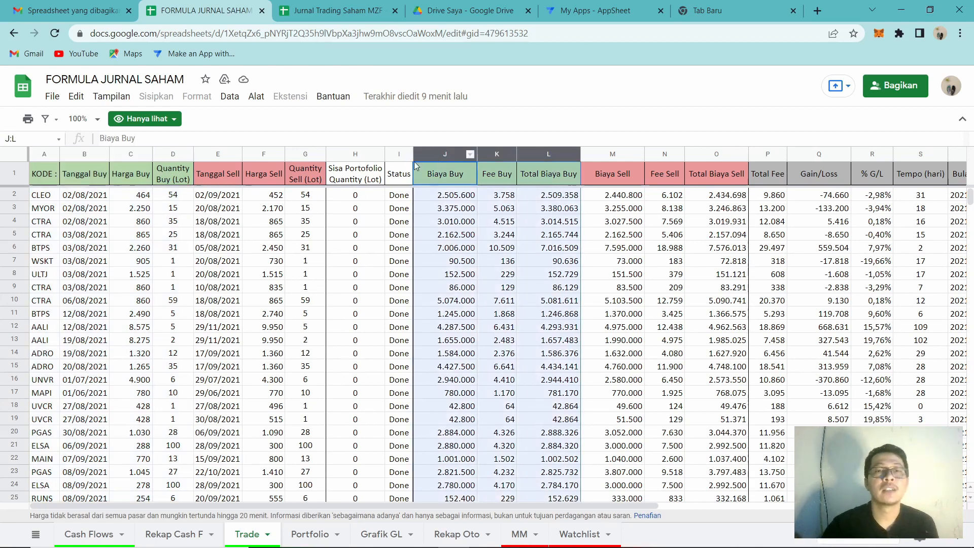
pyautogui.moveTo(217, 154); pyautogui.dragTo(396, 160)
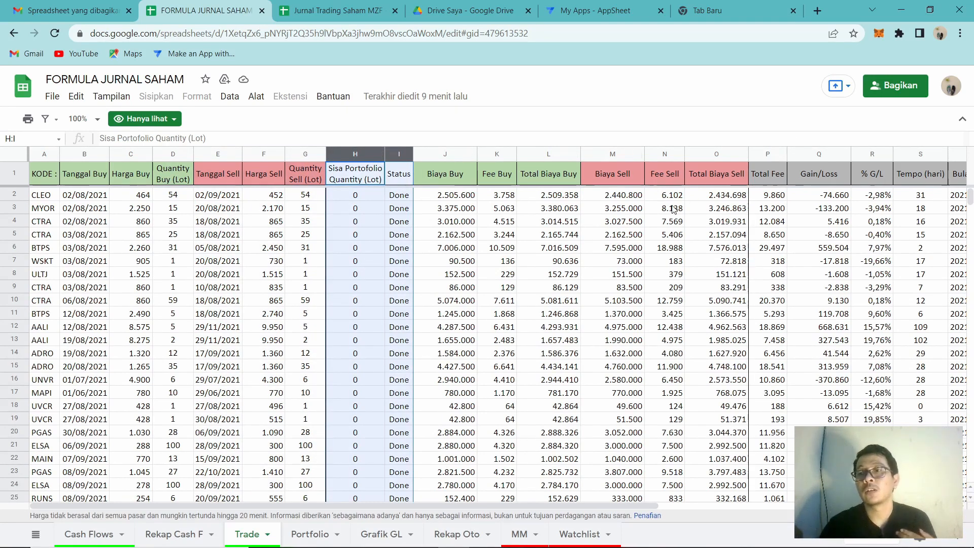
pyautogui.click(218, 274)
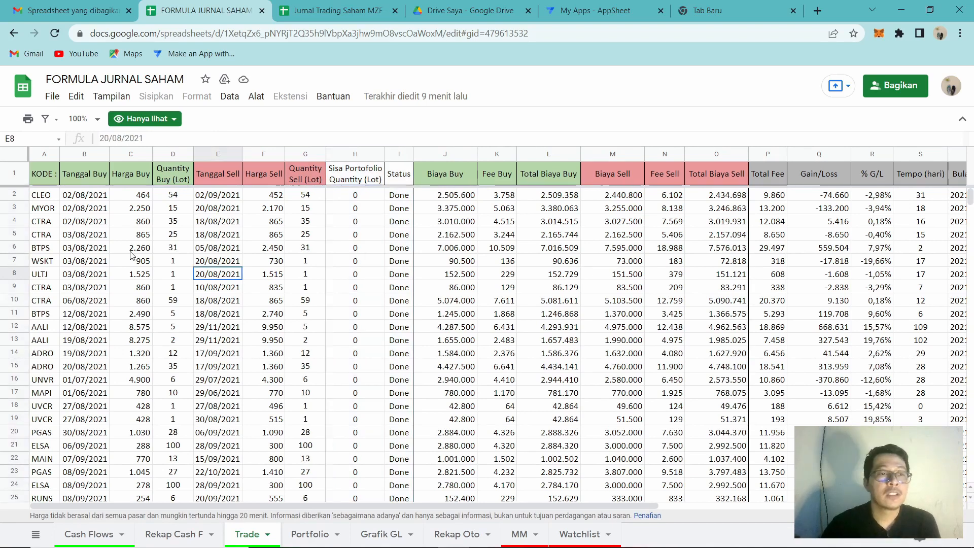
# - Examine the purchase entry columns KODE, Tanggal Buy, Harga Buy and Quantity Buy (Lot), using the first CLEO row
pyautogui.click(43, 157)
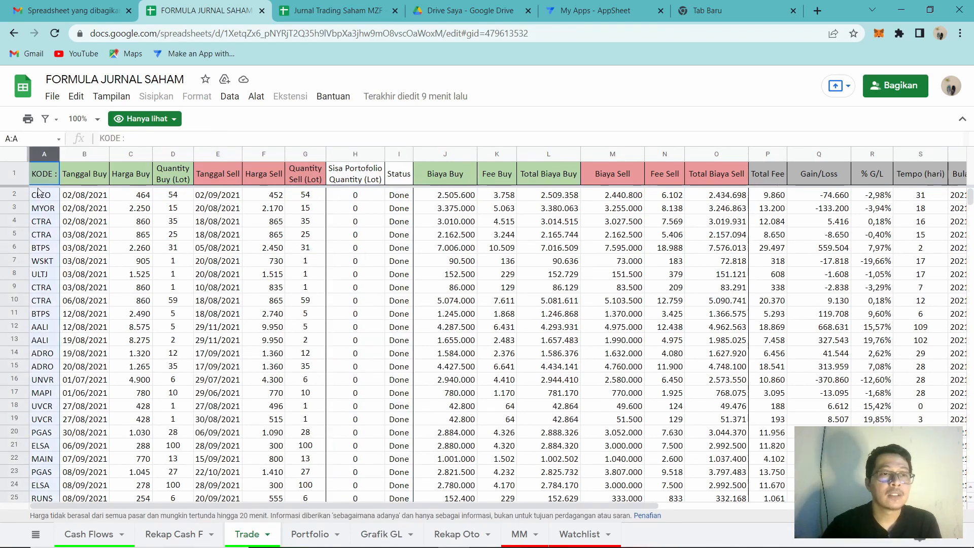
pyautogui.click(39, 176)
pyautogui.click(46, 195)
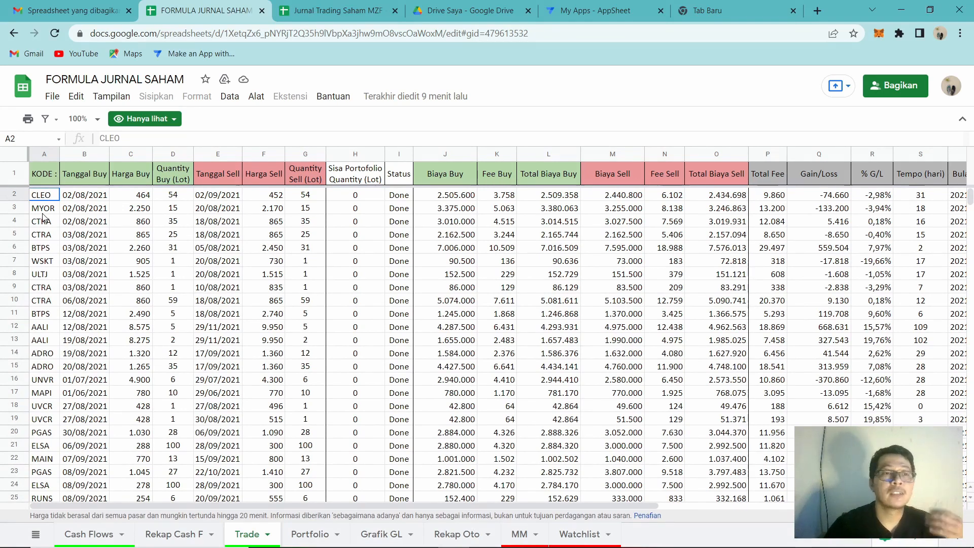
pyautogui.click(79, 197)
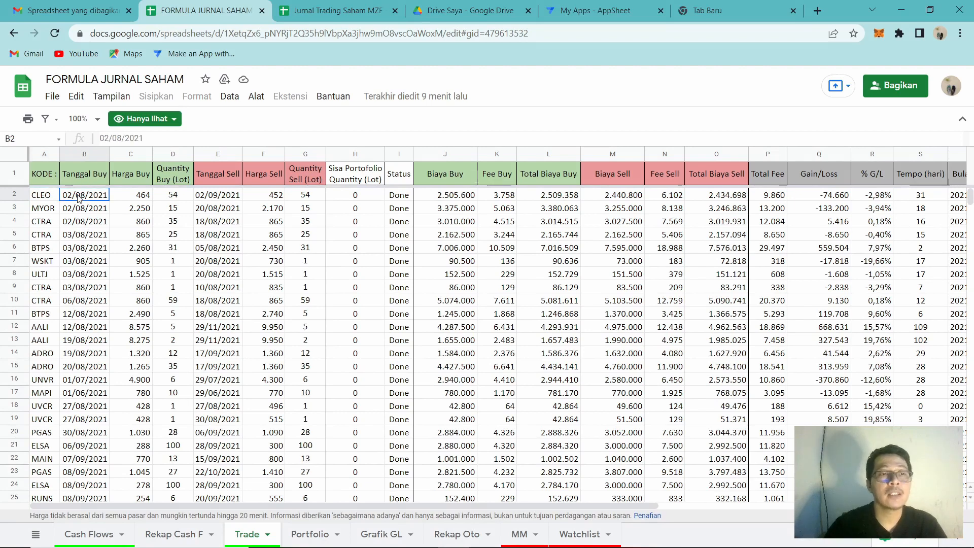
pyautogui.click(136, 197)
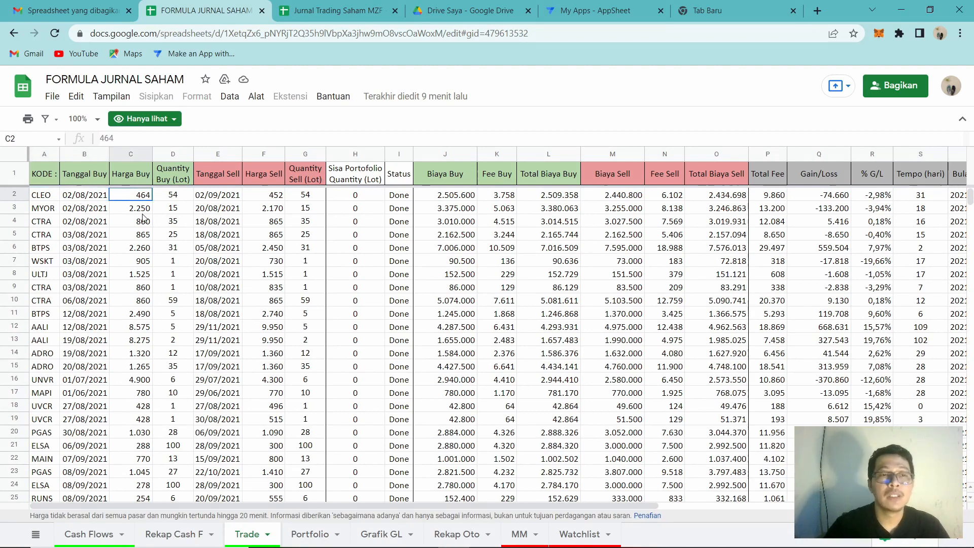
pyautogui.click(169, 148)
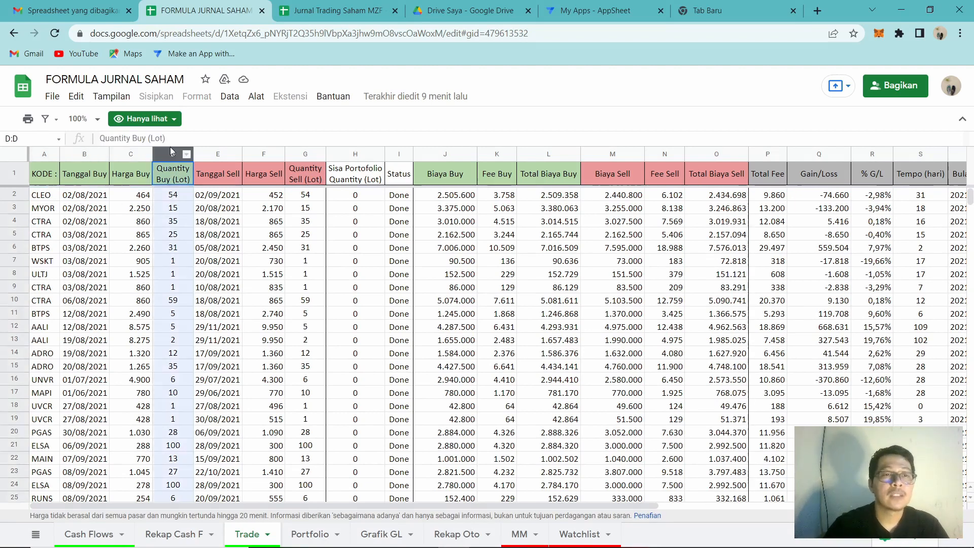
pyautogui.click(172, 200)
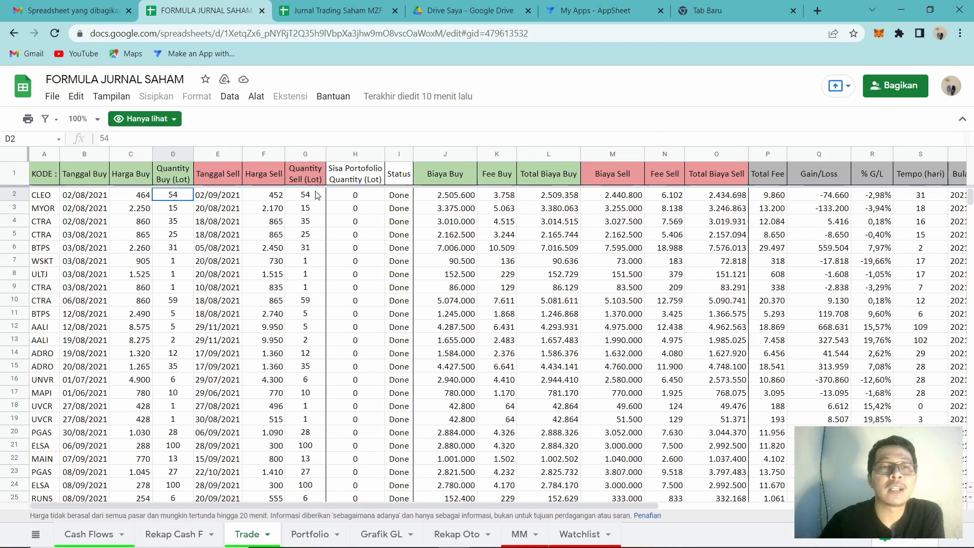
# - Examine the sale entry columns Tanggal Sell, Harga Sell and Quantity Sell (Lot) in the first rows
pyautogui.click(202, 194)
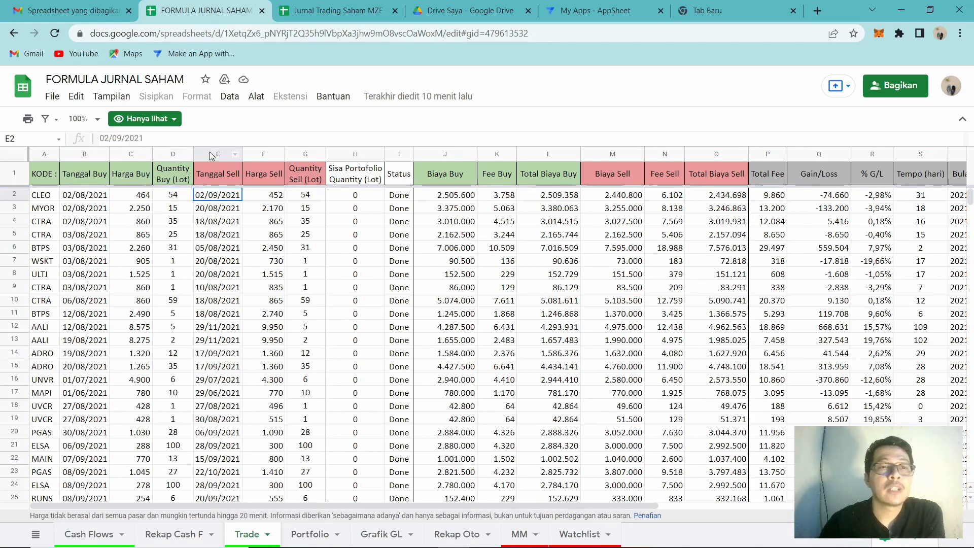
pyautogui.click(208, 152)
pyautogui.click(214, 205)
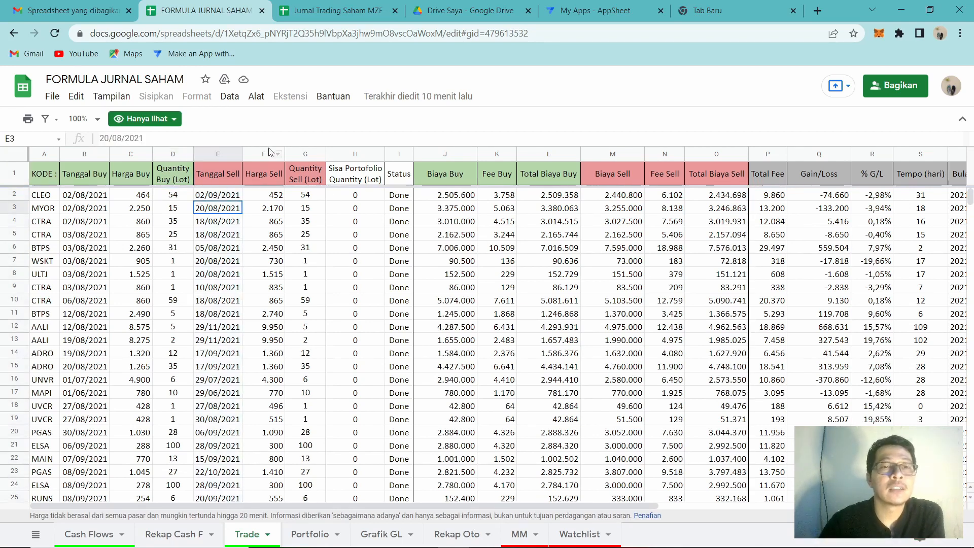
pyautogui.click(263, 199)
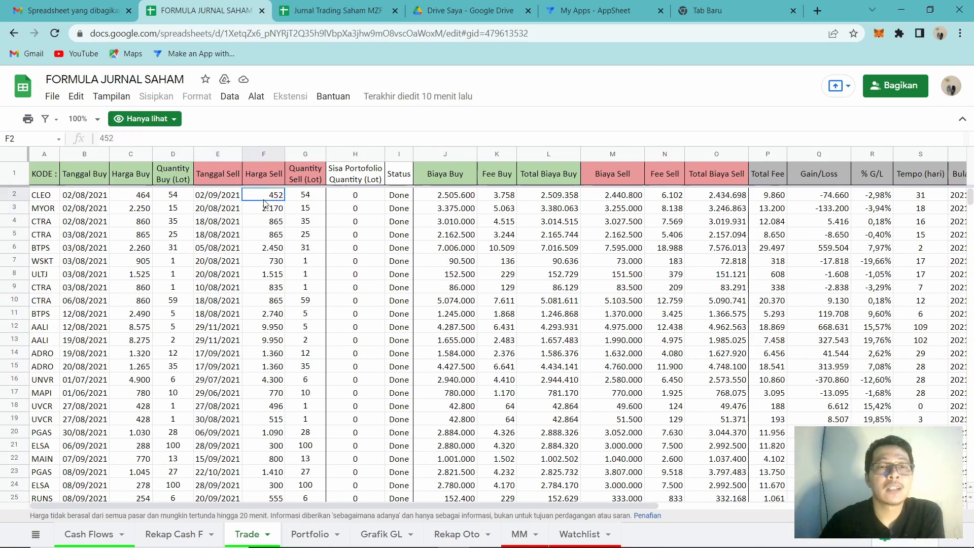
pyautogui.click(304, 197)
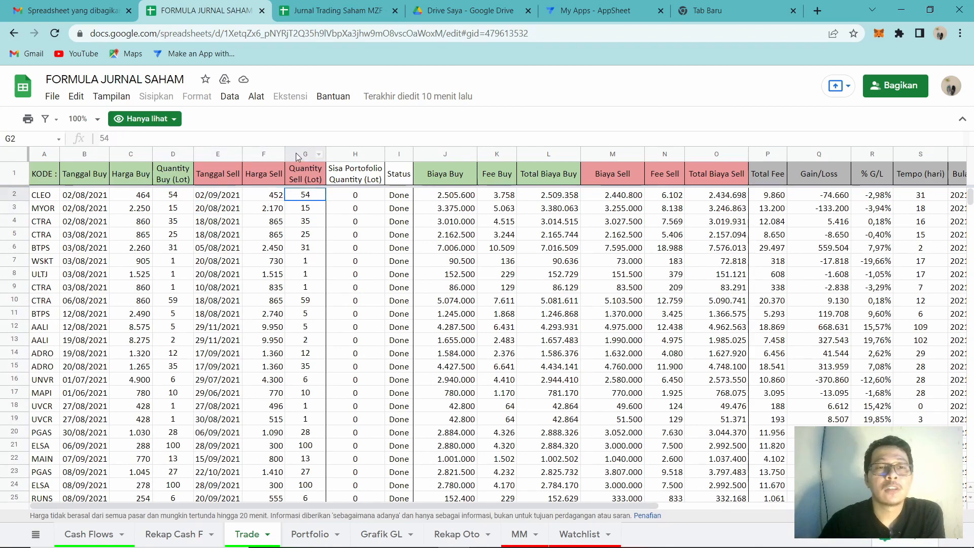
pyautogui.click(297, 153)
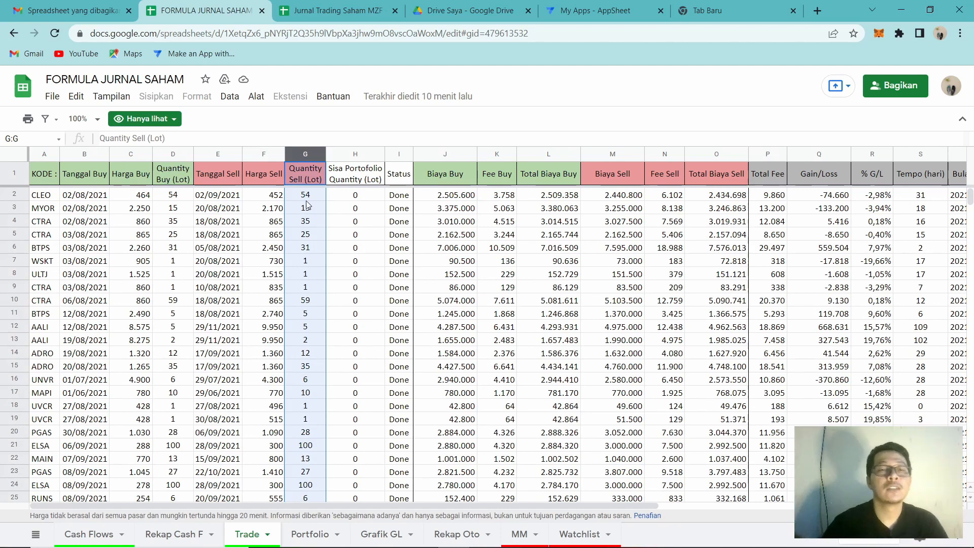
# - Inspect the Sisa Portofolio Quantity formula in H2 and H45, and highlight the unsold stock rows 45 and 51 to 53
pyautogui.click(357, 154)
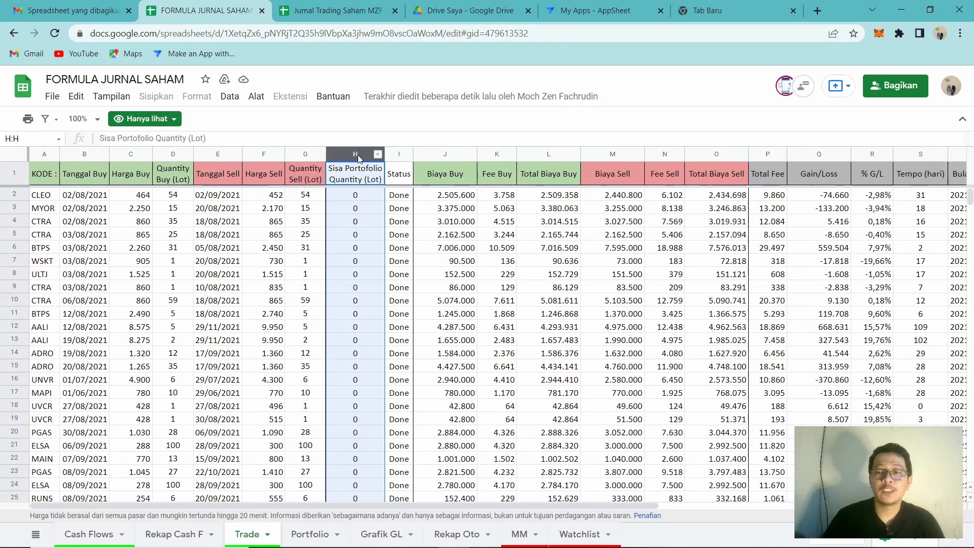
pyautogui.click(357, 196)
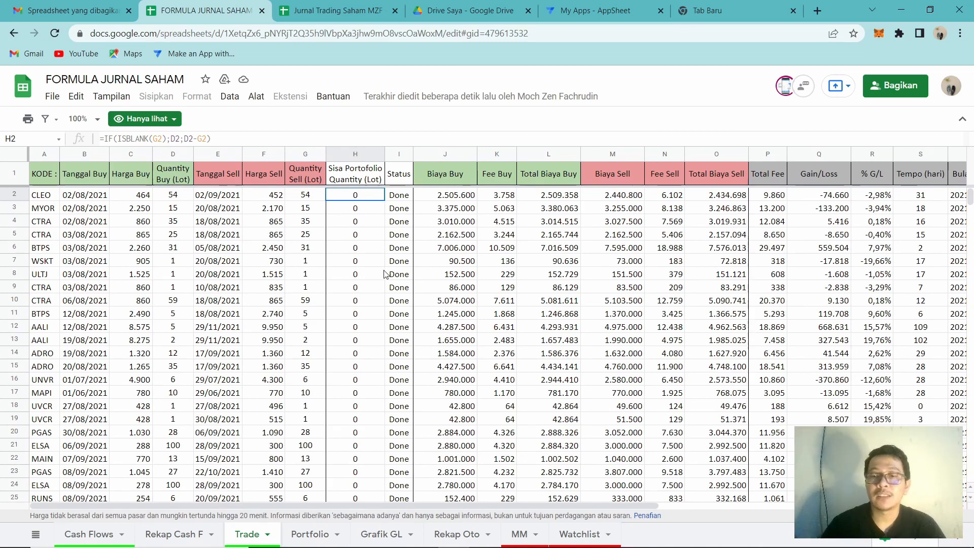
pyautogui.scroll(-10, 401, 281)
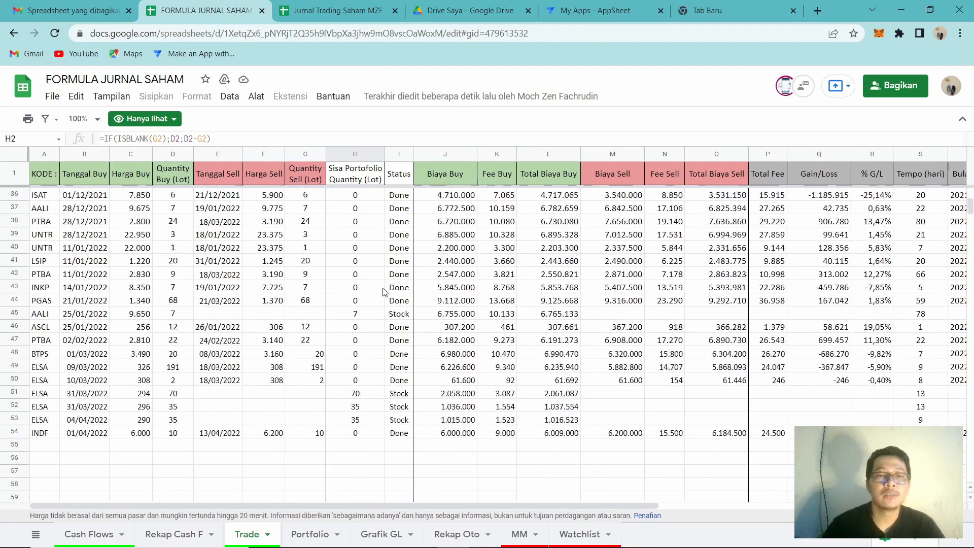
pyautogui.click(357, 314)
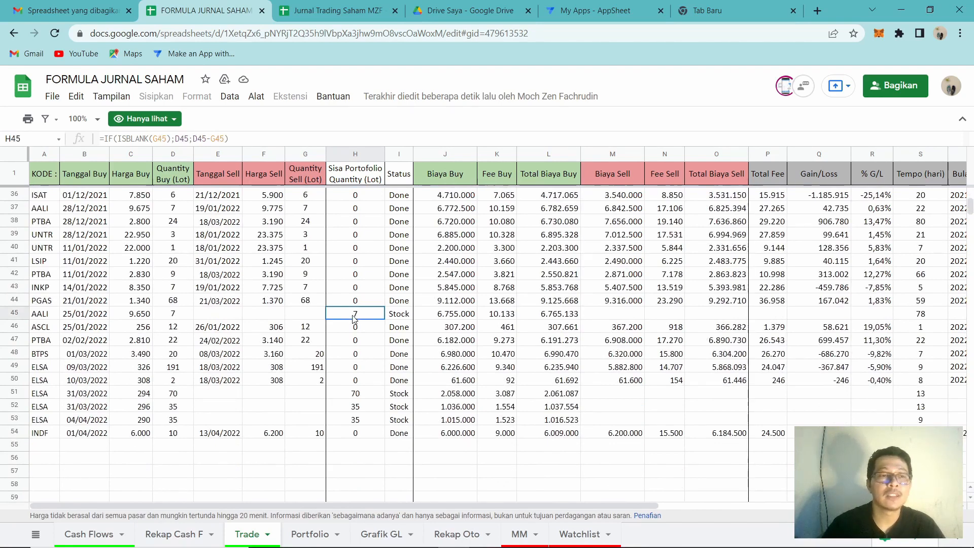
pyautogui.click(15, 314)
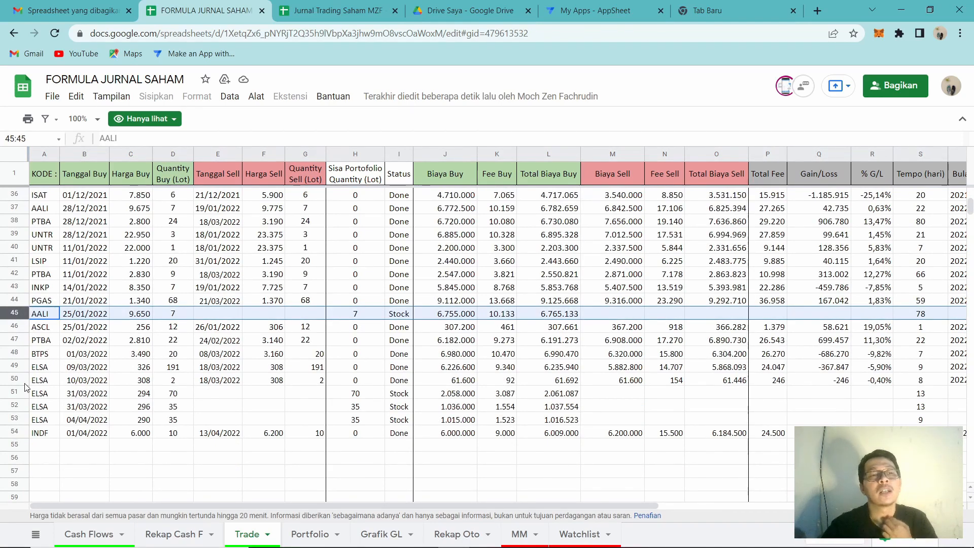
pyautogui.moveTo(18, 394); pyautogui.dragTo(14, 418)
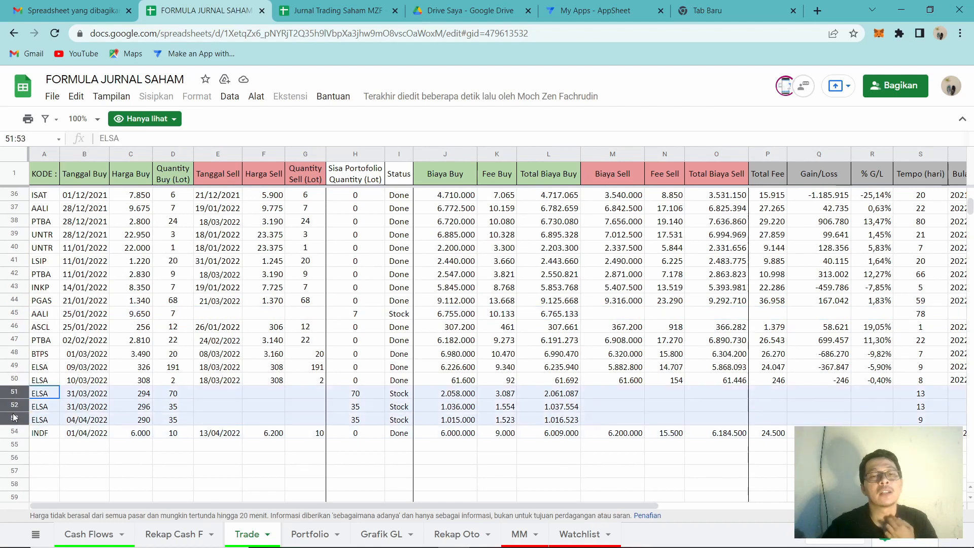
pyautogui.scroll(1, 50, 411)
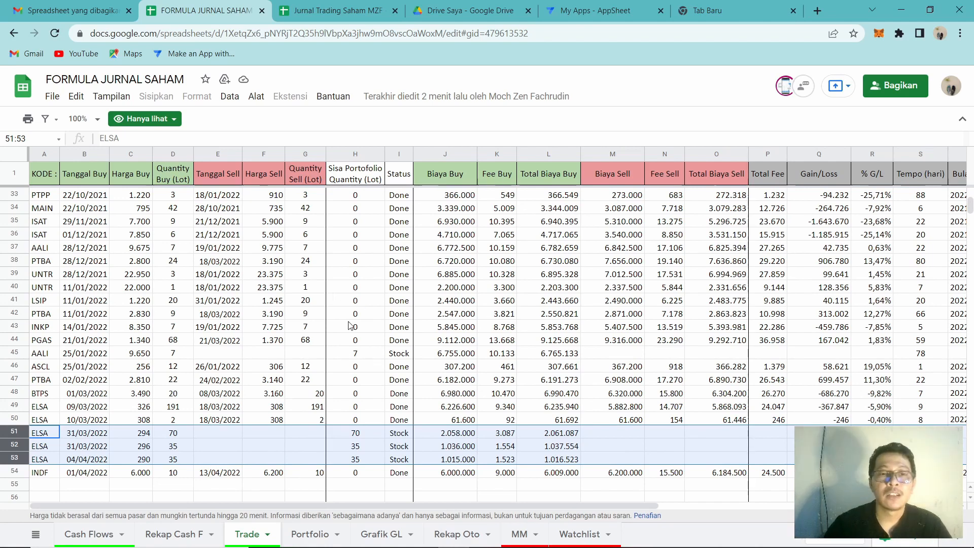
# - Inspect the remaining quantity formula in H54 and the Status formula in I54, and highlight columns H and I
pyautogui.click(348, 325)
pyautogui.click(348, 474)
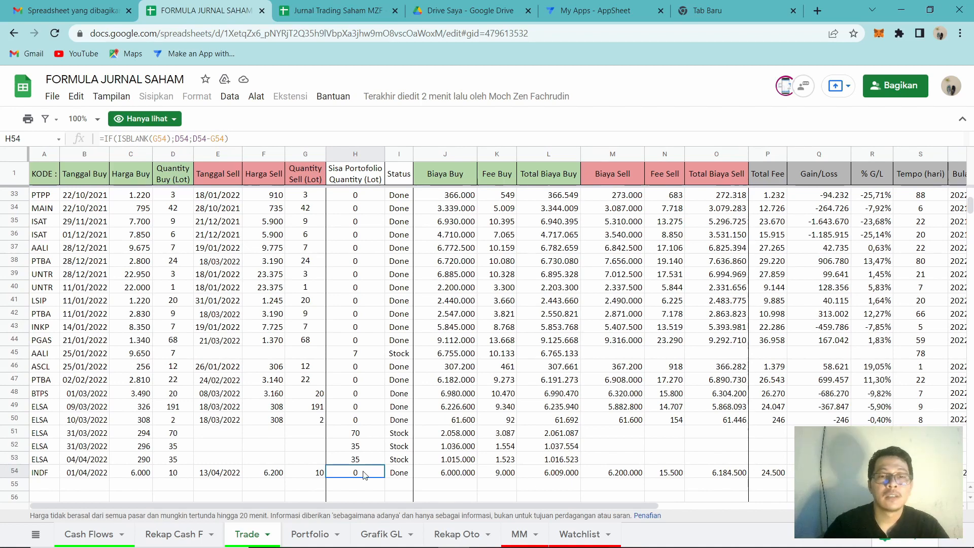
pyautogui.click(399, 475)
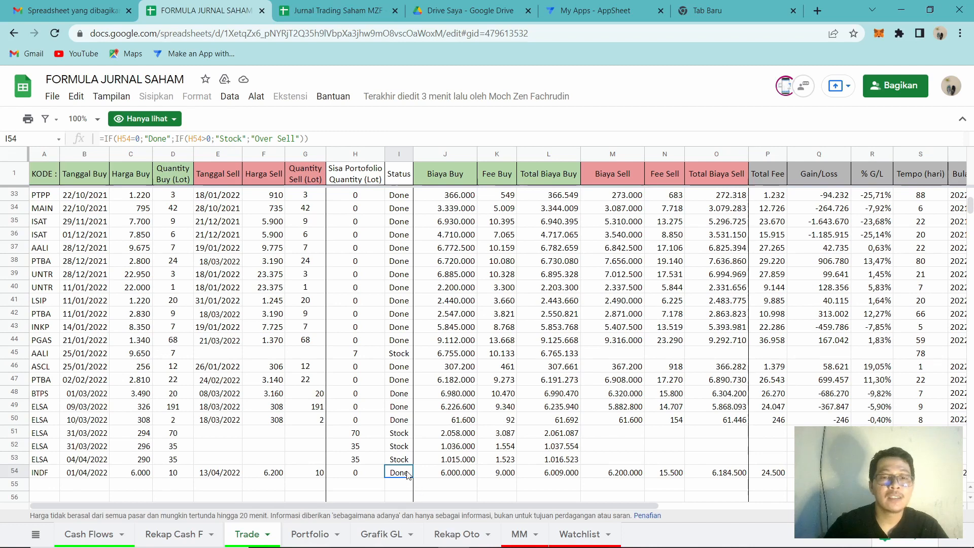
pyautogui.click(255, 133)
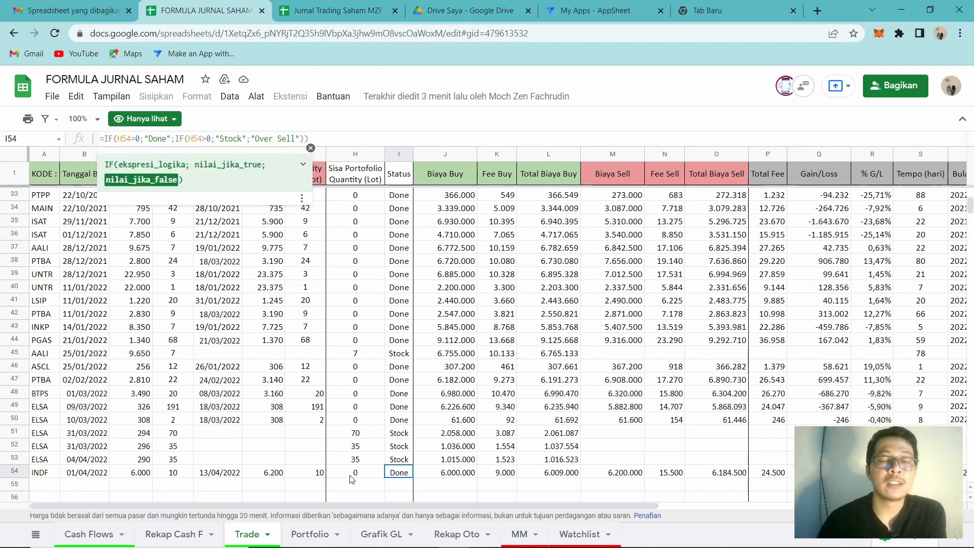
pyautogui.click(355, 154)
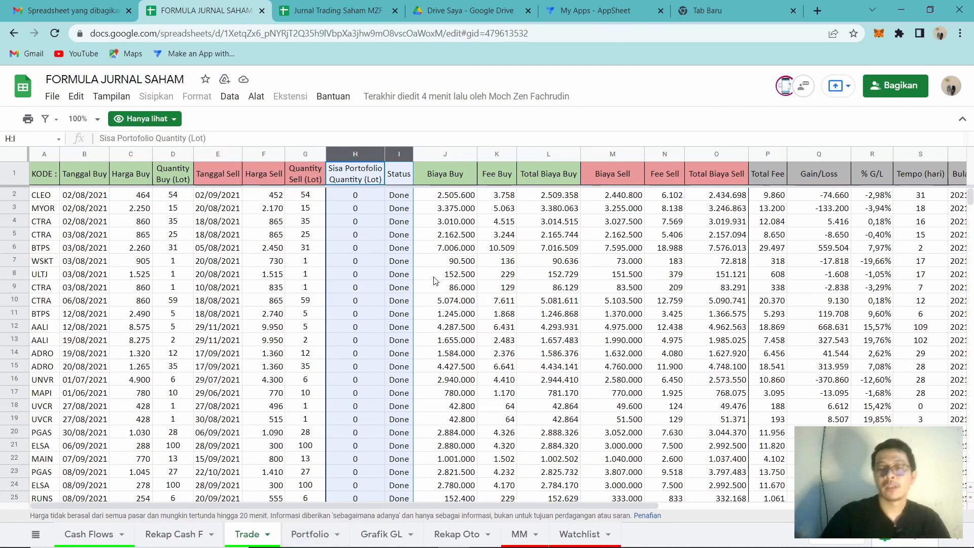
# - Inspect the row 2 formulas of Biaya Buy, Fee Buy and Total Biaya Buy, highlighting the fee percentage in K2
pyautogui.click(441, 154)
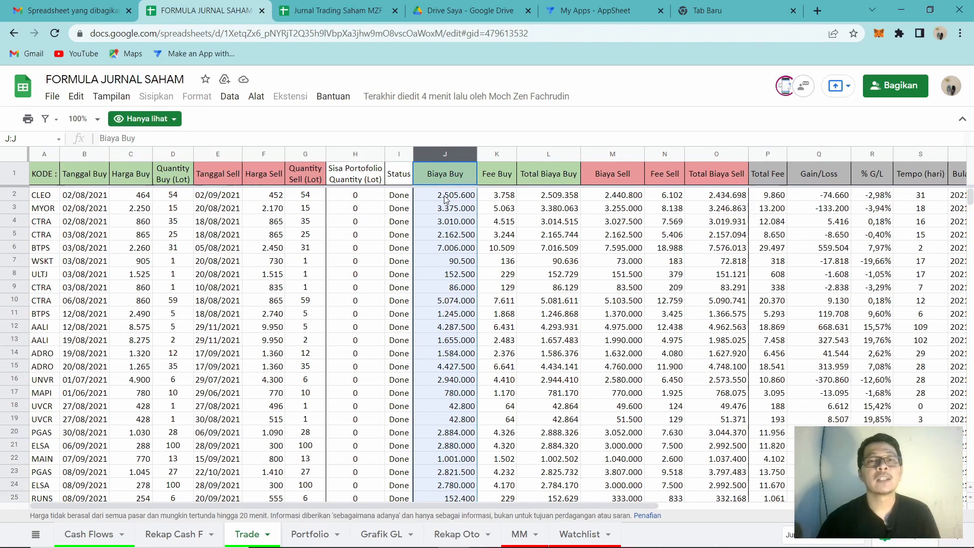
pyautogui.click(444, 198)
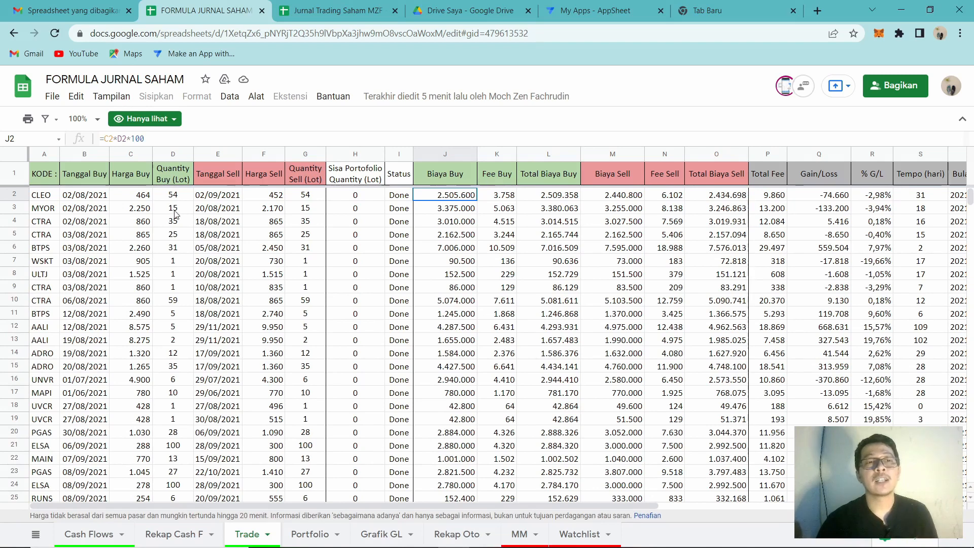
pyautogui.press('Right')
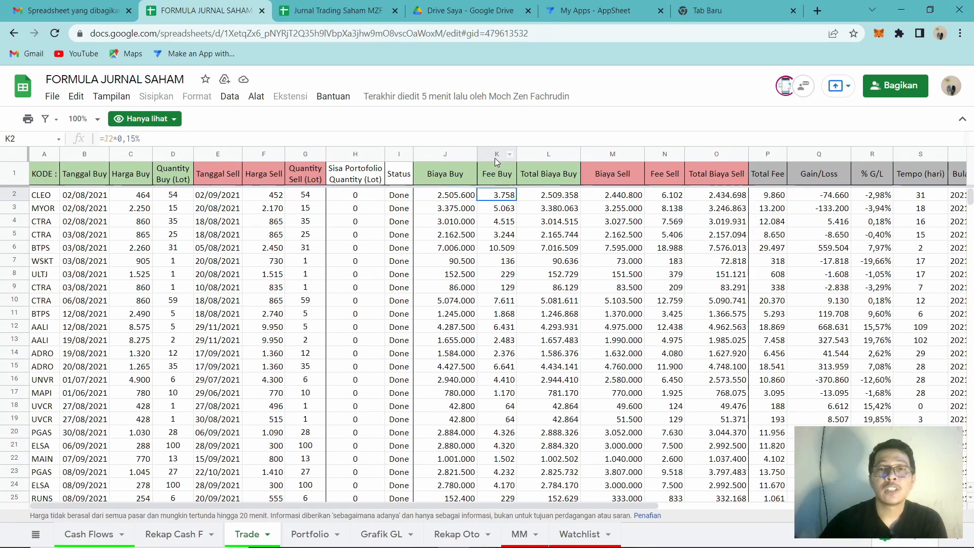
pyautogui.click(492, 155)
pyautogui.click(505, 196)
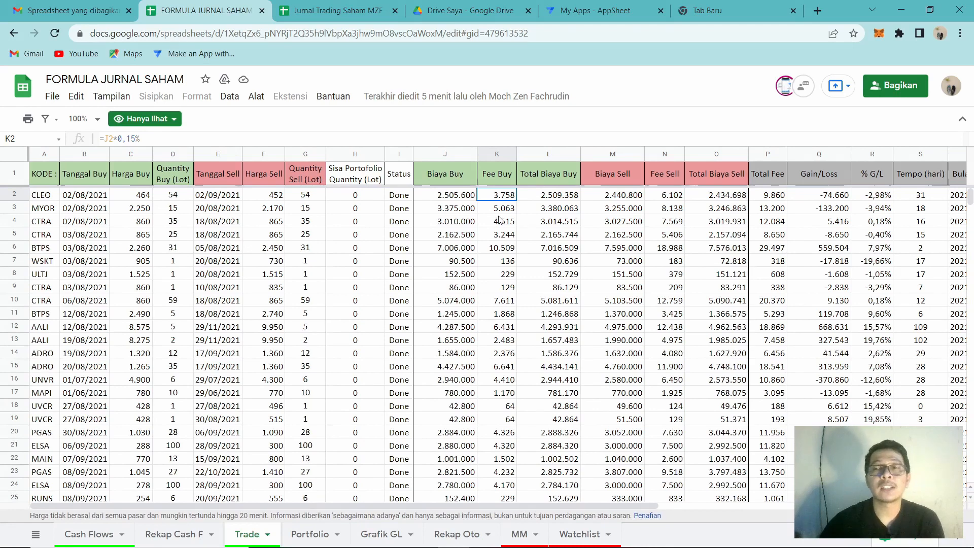
pyautogui.moveTo(140, 138); pyautogui.dragTo(118, 138)
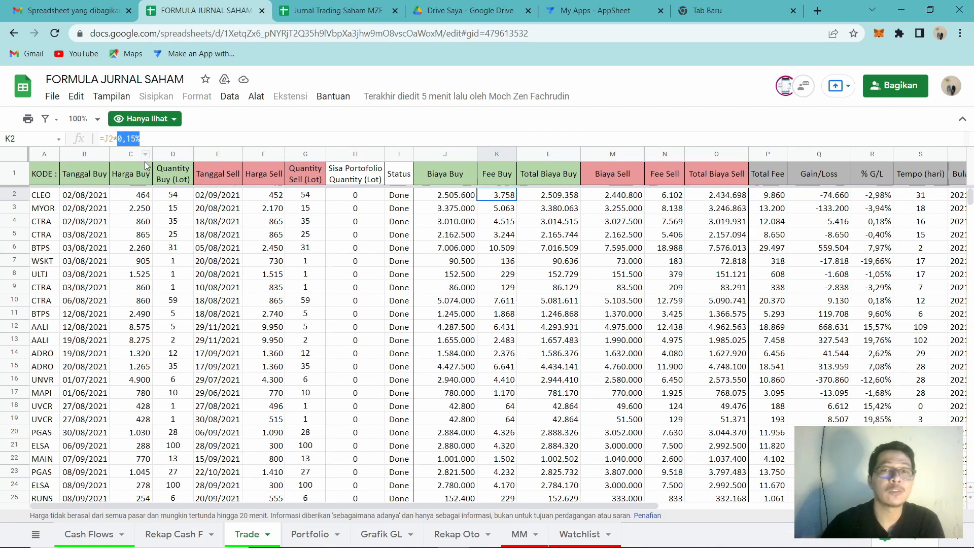
pyautogui.click(193, 133)
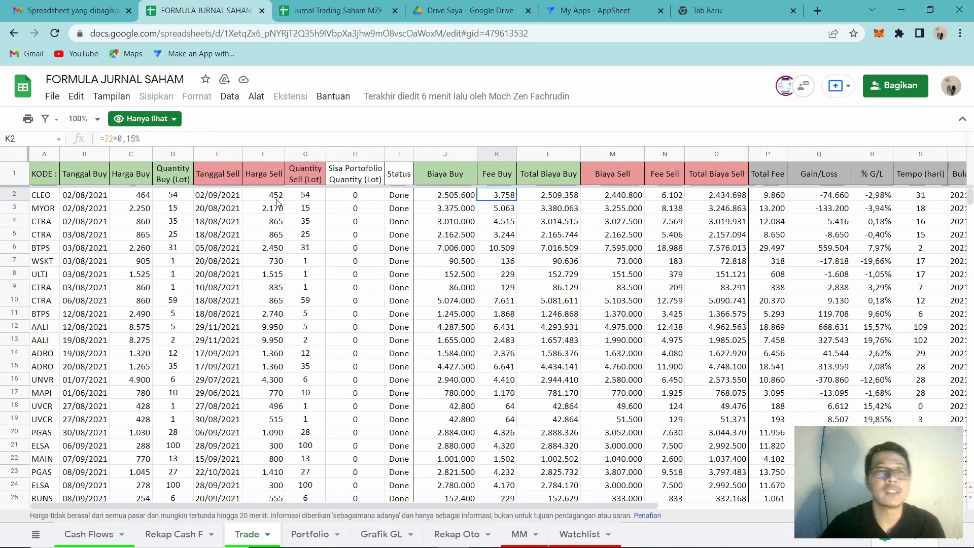
pyautogui.click(539, 197)
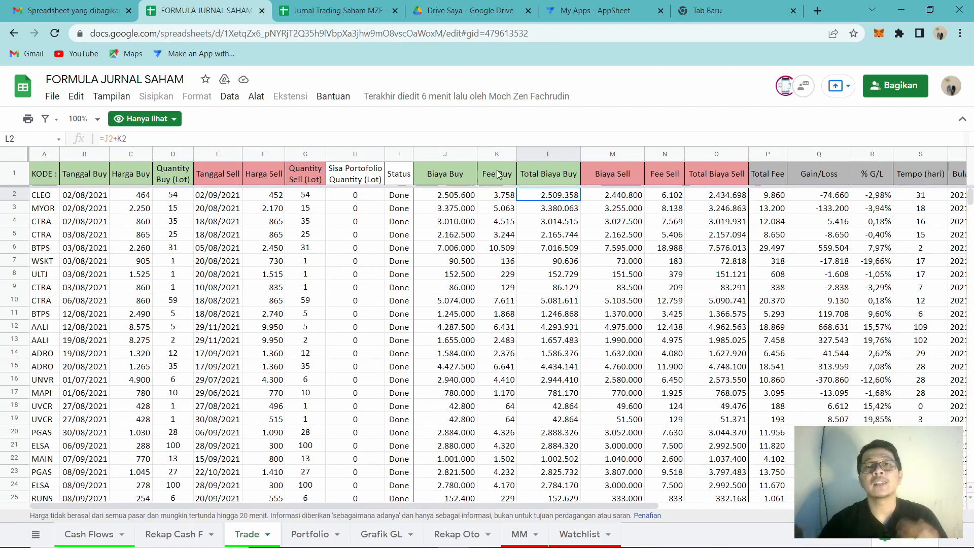
# - Inspect the row 2 formulas of Biaya Sell, Fee Sell and Total Biaya Sell, including the source cells F2 and G2
pyautogui.click(612, 153)
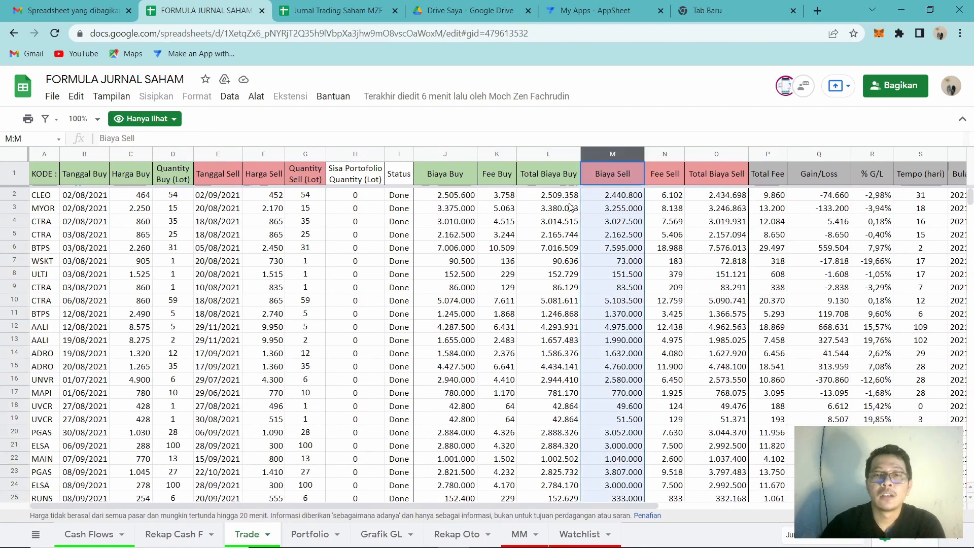
pyautogui.click(614, 196)
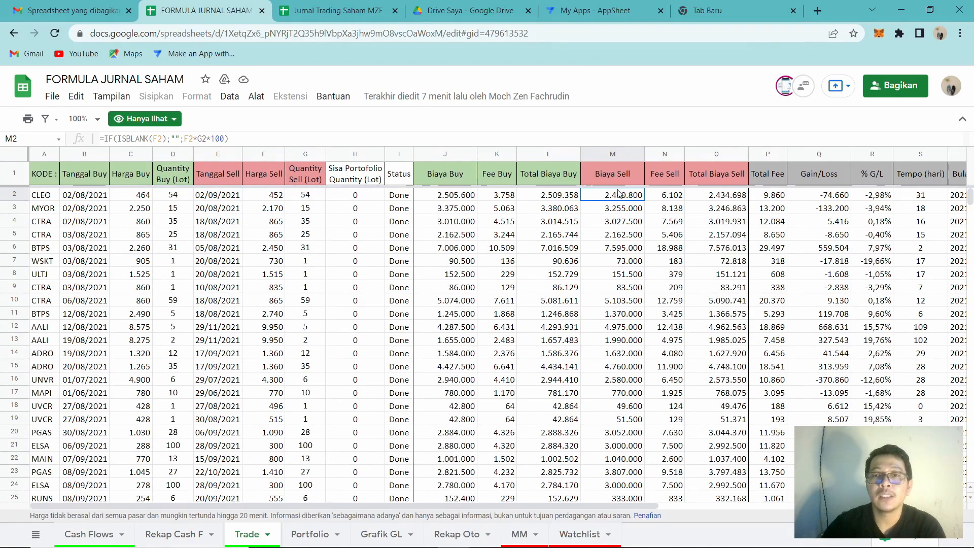
pyautogui.click(270, 195)
pyautogui.click(308, 195)
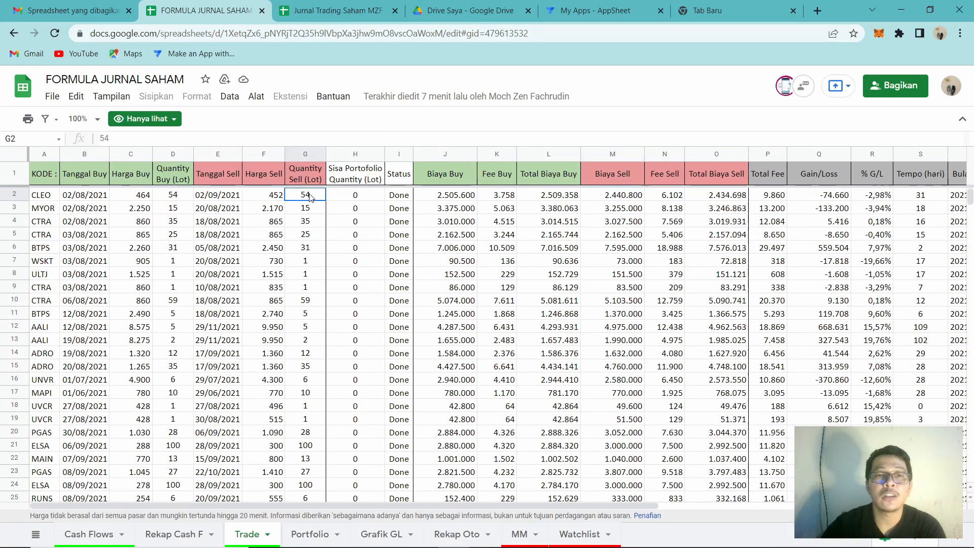
pyautogui.click(624, 197)
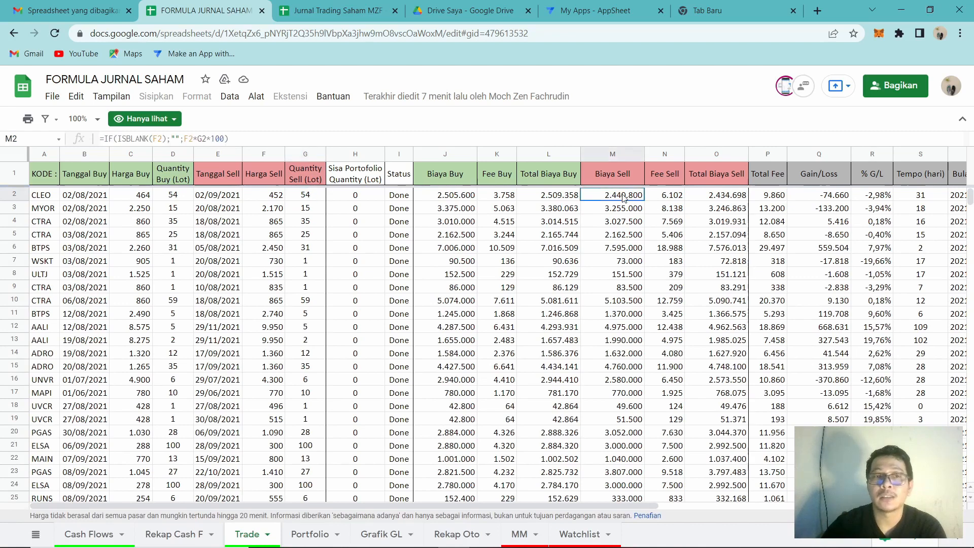
pyautogui.click(672, 198)
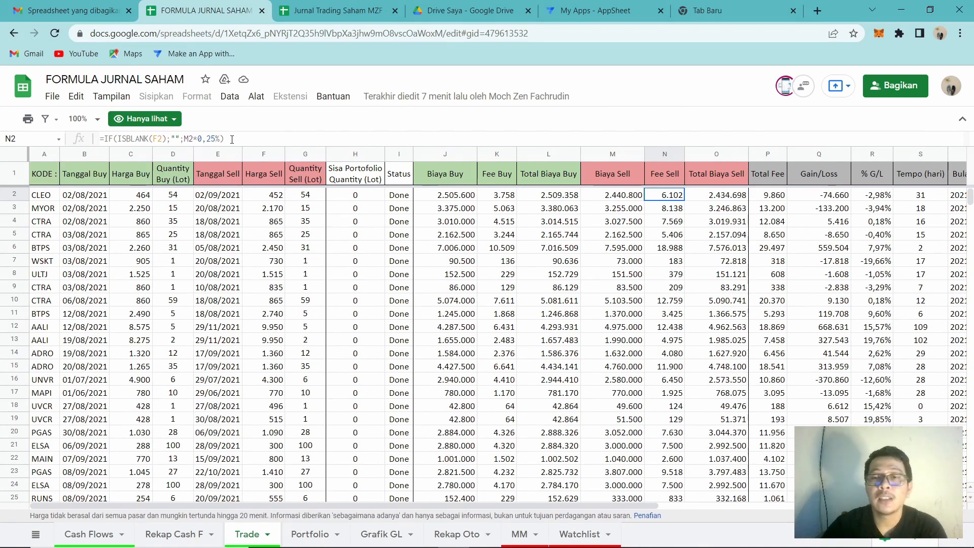
pyautogui.click(723, 192)
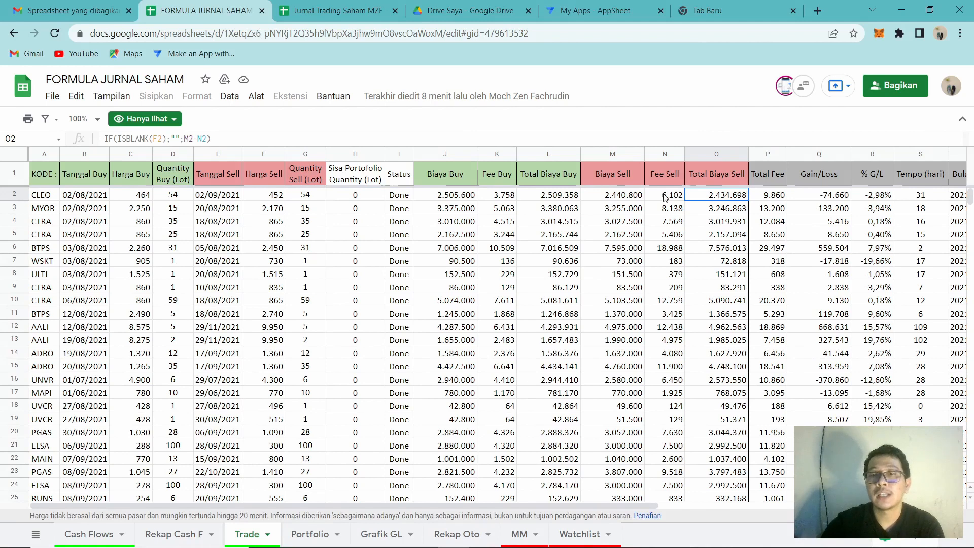
# - Highlight the Total Fee column and inspect its formula in P2
pyautogui.click(761, 194)
pyautogui.click(768, 155)
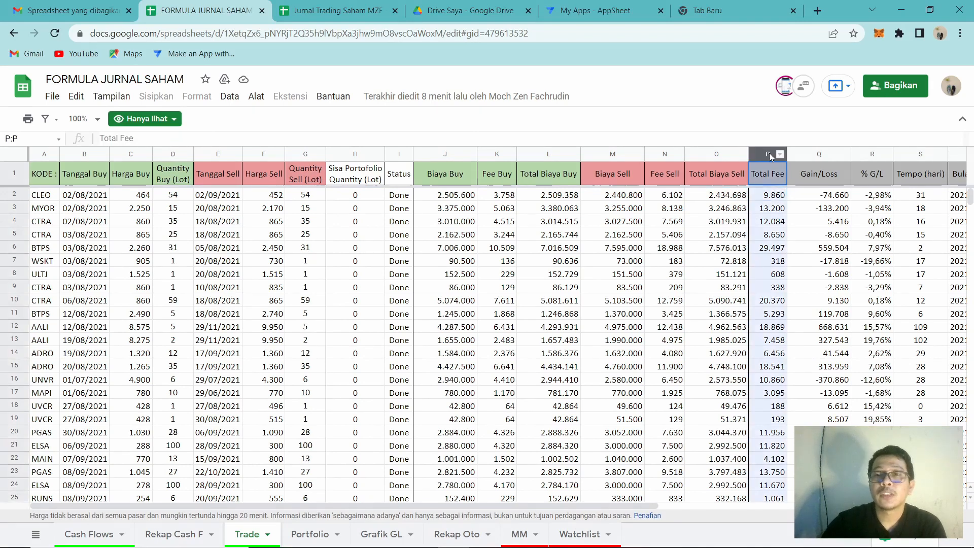
pyautogui.click(768, 194)
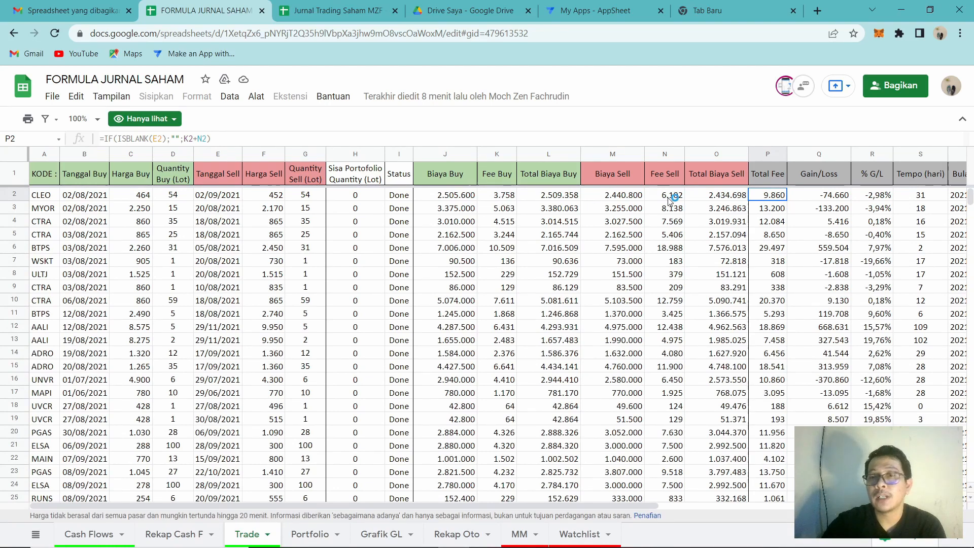
# - Inspect the Gain/Loss formula in Q2, highlighting its source columns Total Biaya Sell and Total Biaya Buy, and row 2
pyautogui.click(819, 197)
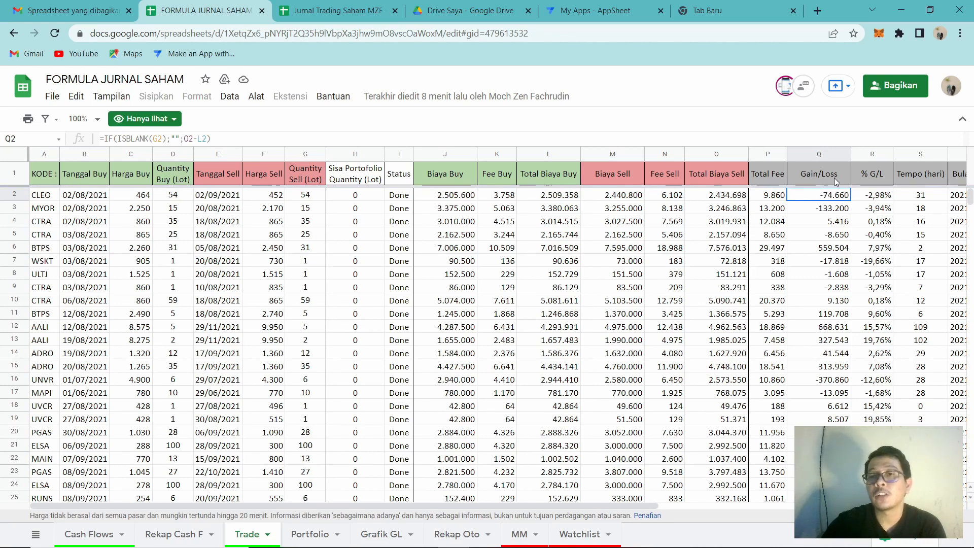
pyautogui.click(713, 155)
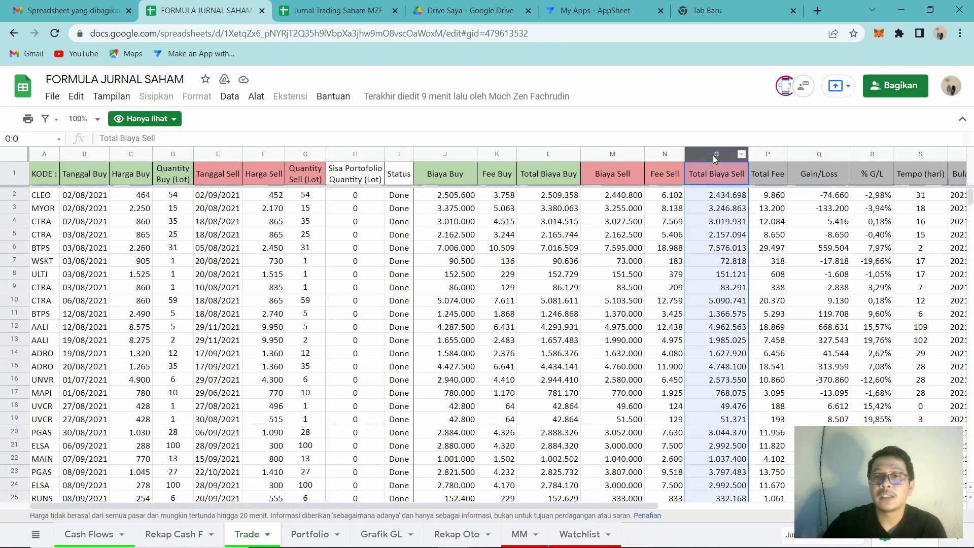
pyautogui.click(541, 154)
pyautogui.click(827, 197)
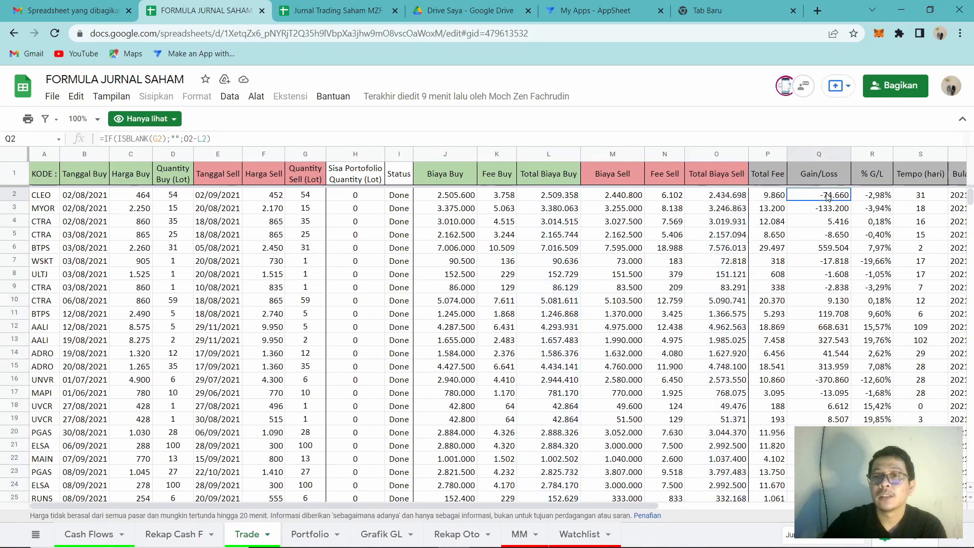
pyautogui.click(15, 199)
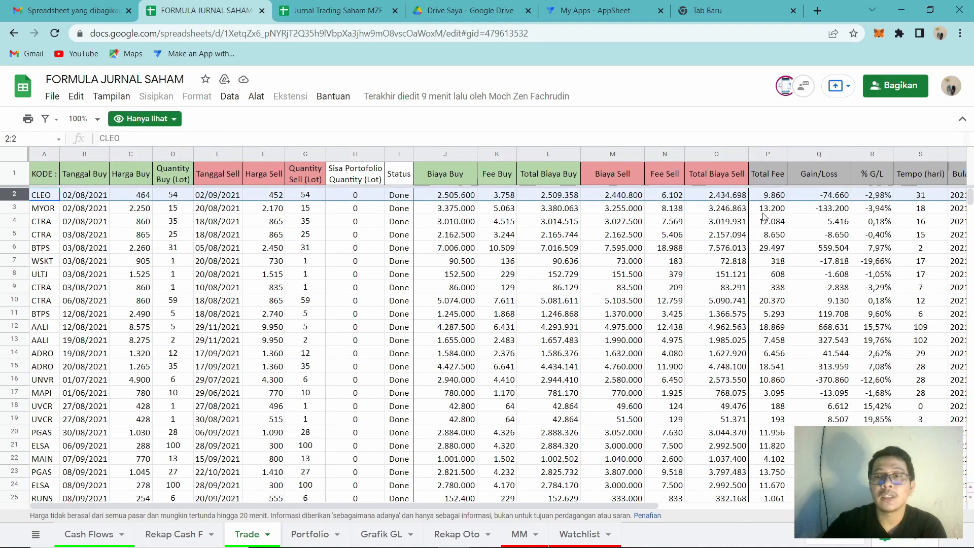
pyautogui.click(846, 198)
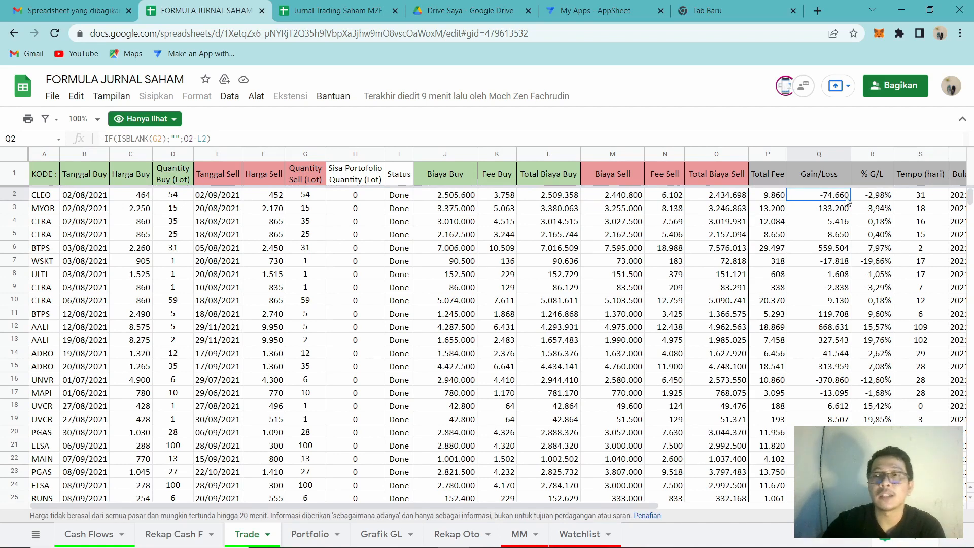
# - Inspect the % G/L formula in R2 and the Tempo (hari) formula in S2, and highlight the Tempo and Bulan Realized columns
pyautogui.click(881, 199)
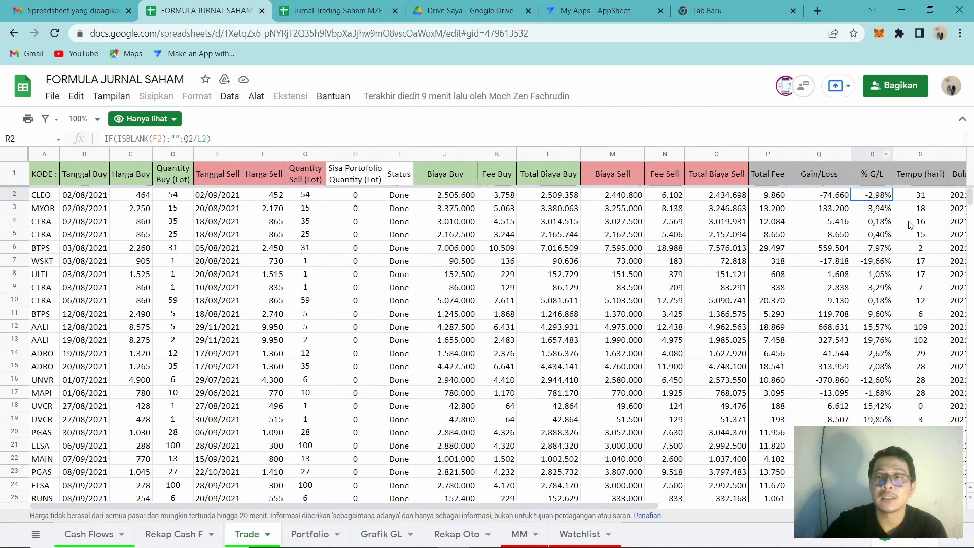
pyautogui.press('Right')
pyautogui.click(722, 504)
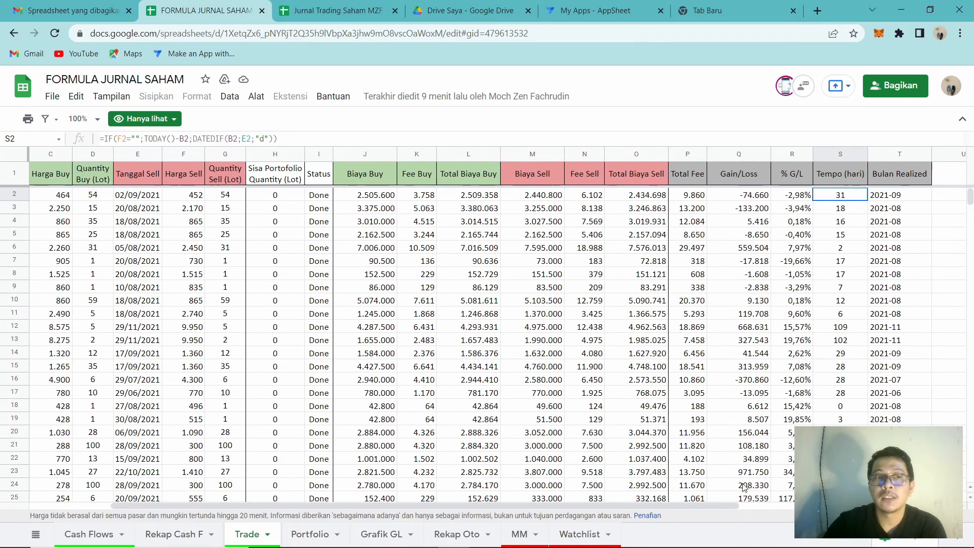
pyautogui.click(837, 154)
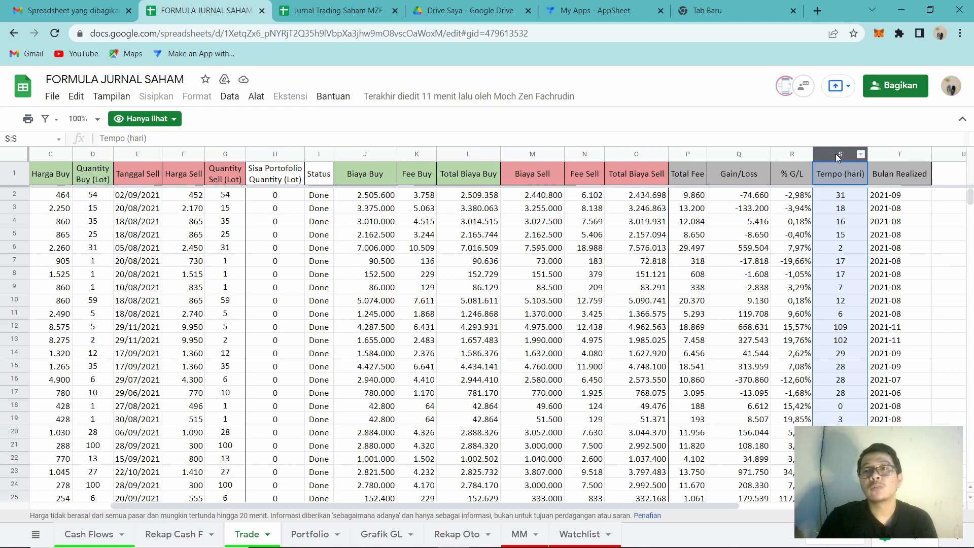
pyautogui.click(891, 154)
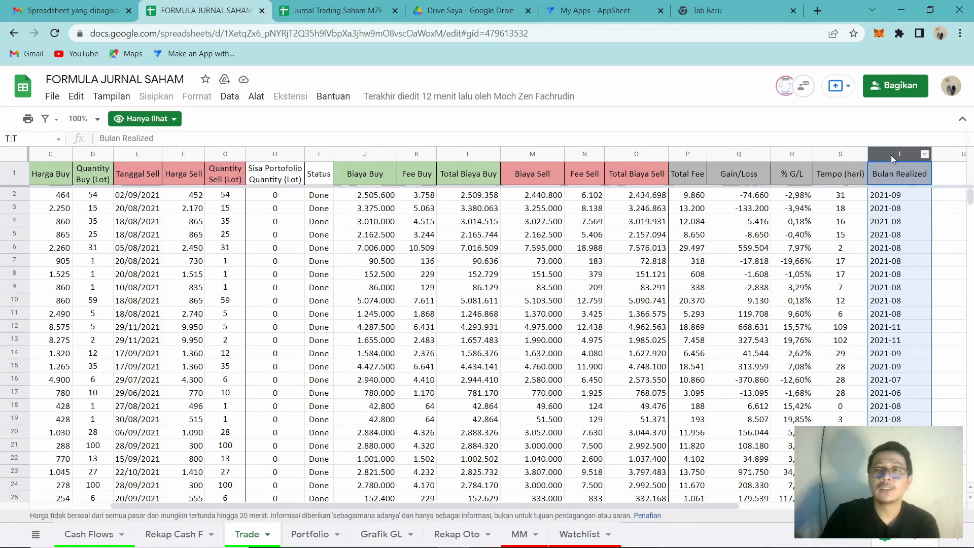
# - Find the GOTO purchase among the last Trade entries and highlight it from A55 to M55
pyautogui.scroll(-12, 560, 344)
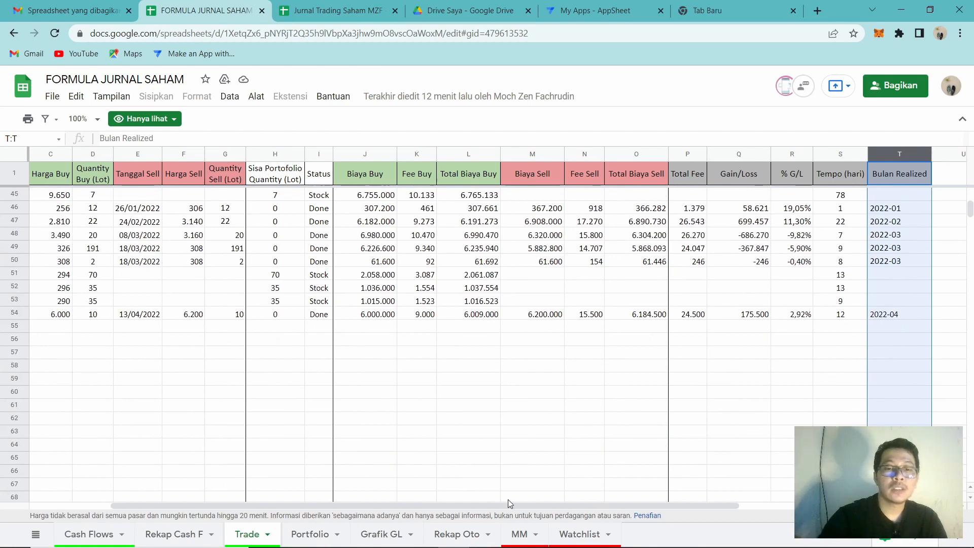
pyautogui.moveTo(510, 505); pyautogui.dragTo(426, 502)
pyautogui.scroll(2, 322, 365)
pyautogui.click(173, 432)
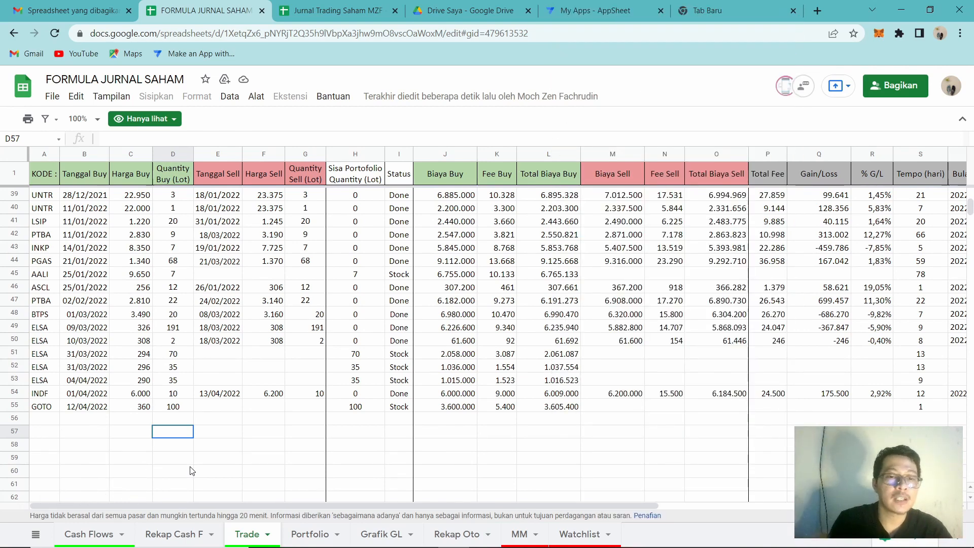
pyautogui.moveTo(45, 412); pyautogui.dragTo(598, 412)
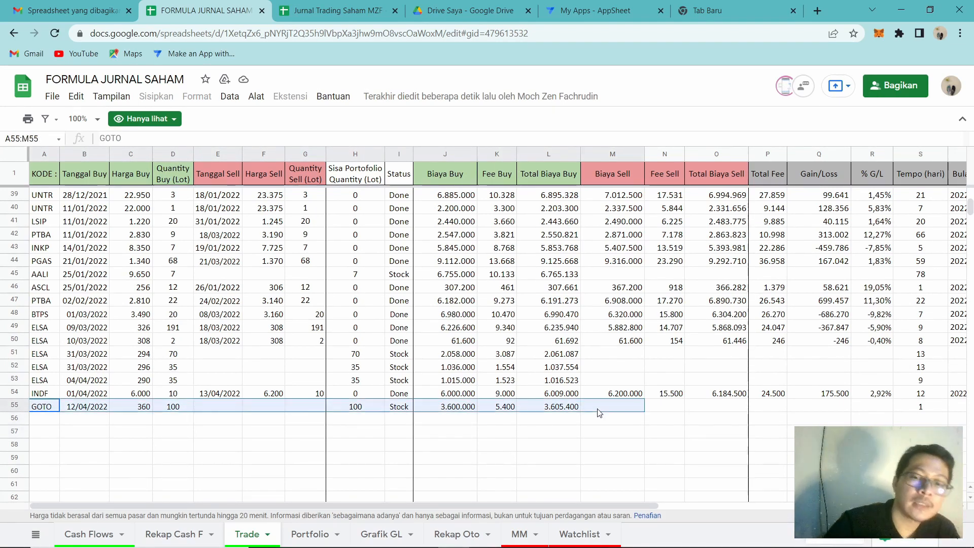
pyautogui.rightClick(598, 412)
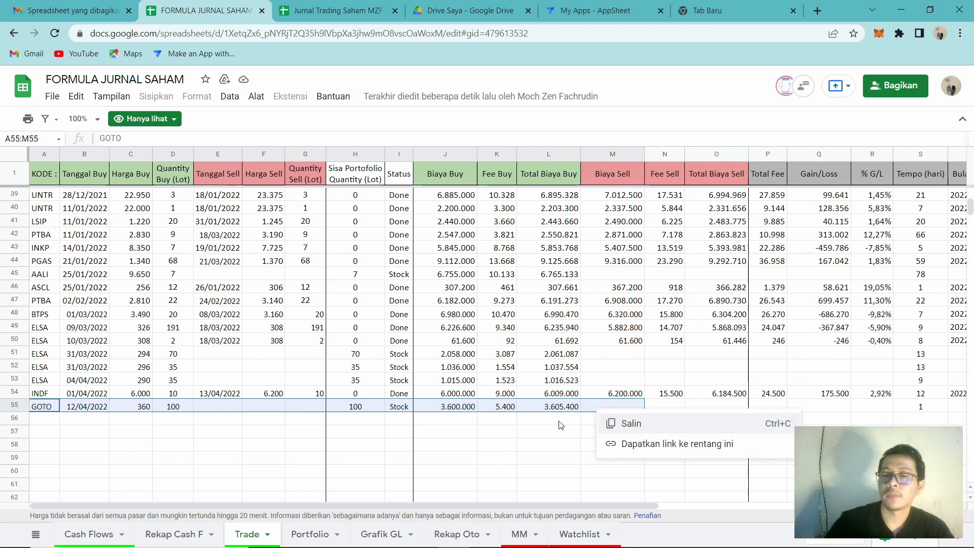
pyautogui.moveTo(510, 436); pyautogui.dragTo(441, 418)
pyautogui.rightClick(446, 426)
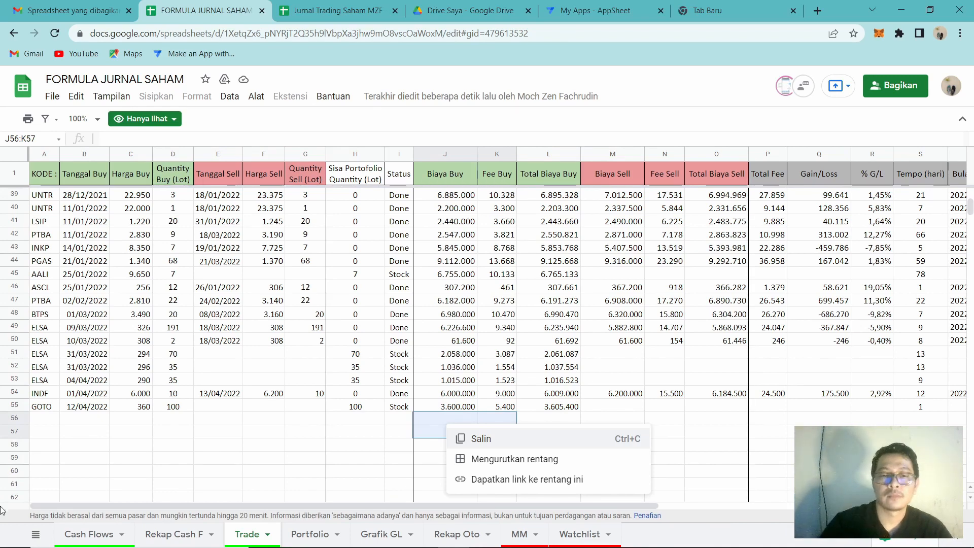
pyautogui.click(218, 445)
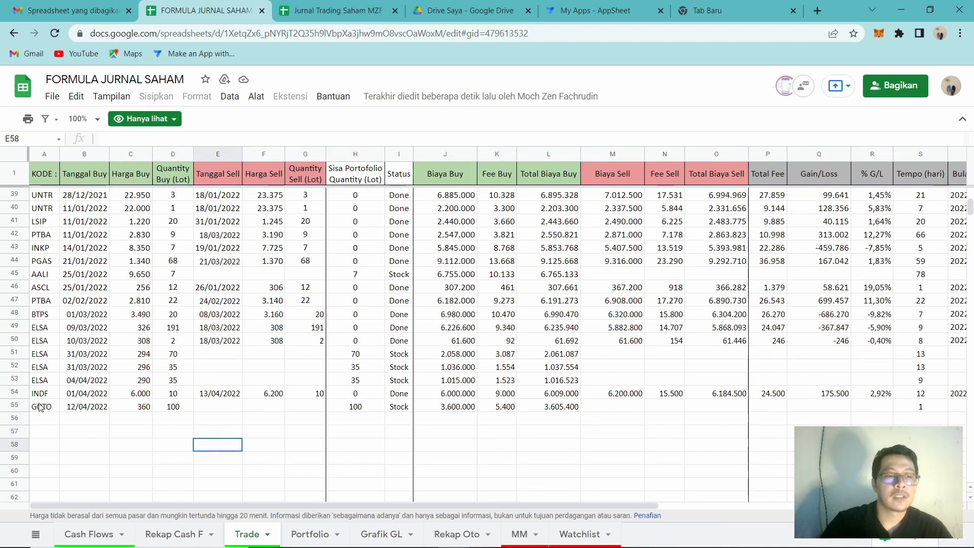
# - Highlight the whole GOTO entry from KODE to Bulan Realized in A55:T55
pyautogui.moveTo(41, 406); pyautogui.dragTo(779, 409)
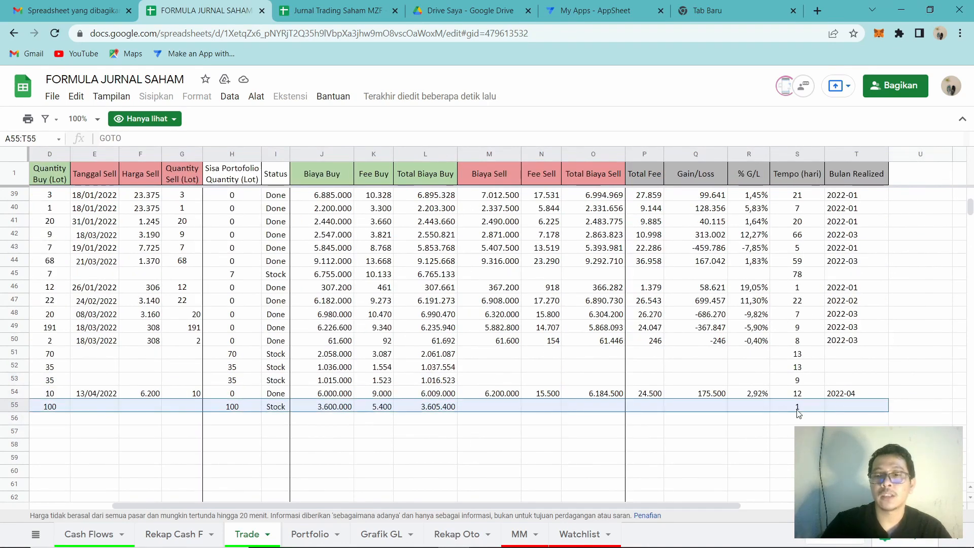
pyautogui.moveTo(681, 506); pyautogui.dragTo(640, 507)
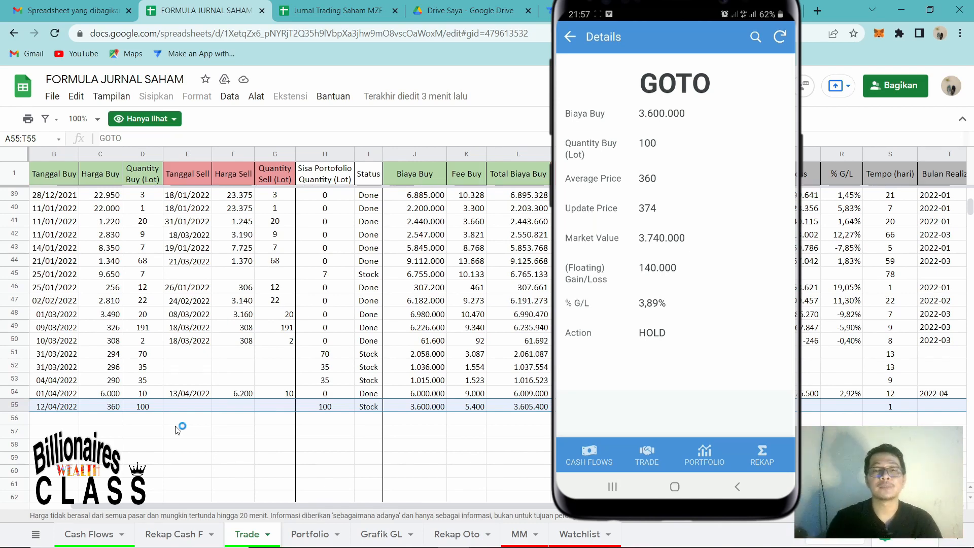
# - Open the Portfolio sheet and highlight the GOTO position in B4:J4, including a check of its Action cell
pyautogui.click(321, 533)
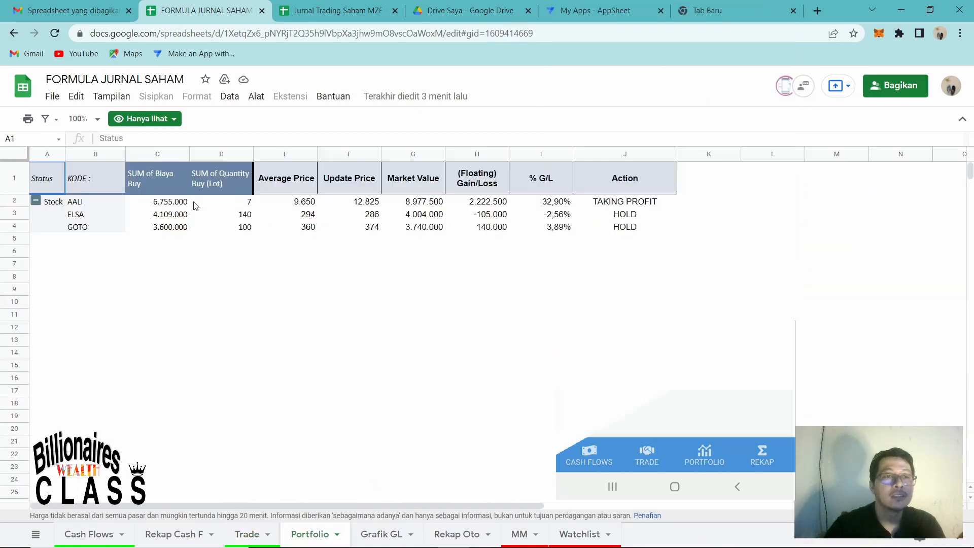
pyautogui.click(103, 230)
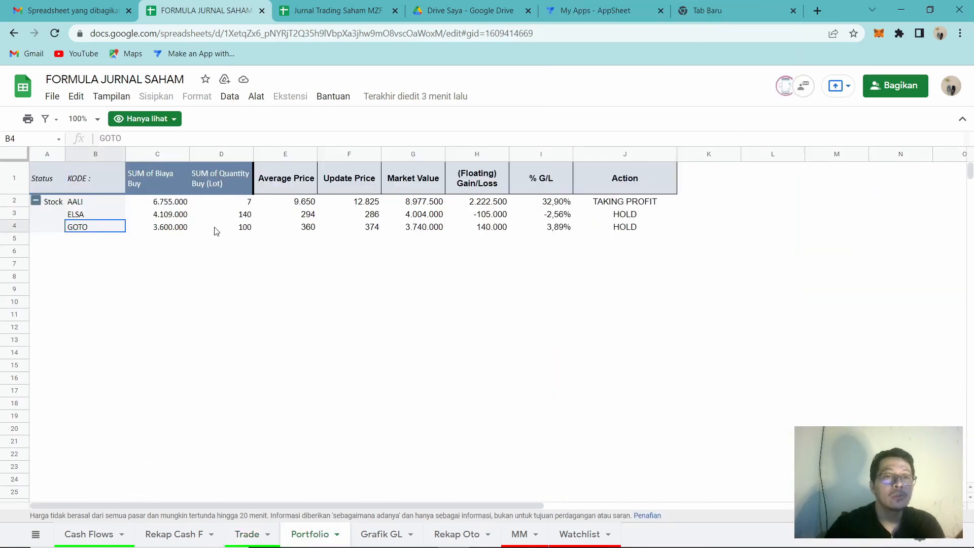
pyautogui.click(647, 230)
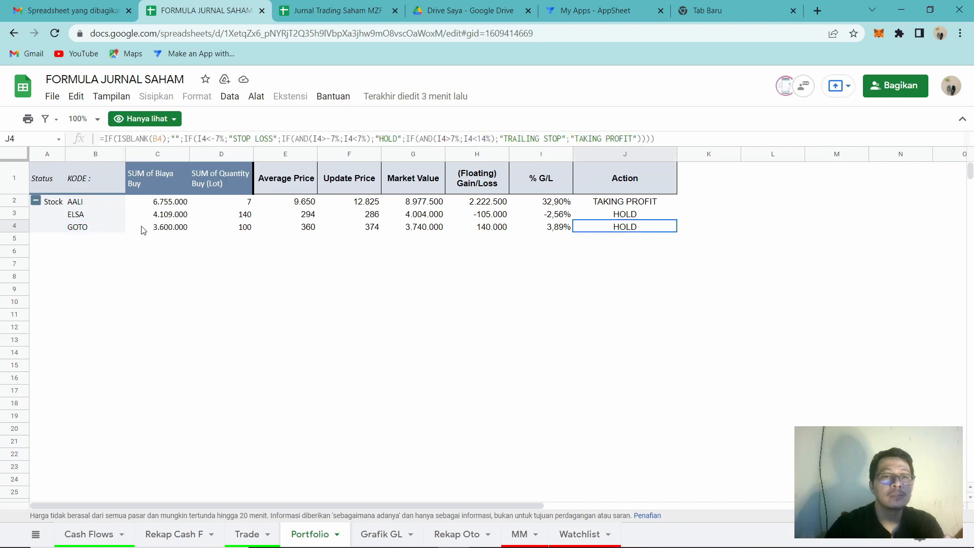
pyautogui.moveTo(112, 227); pyautogui.dragTo(607, 231)
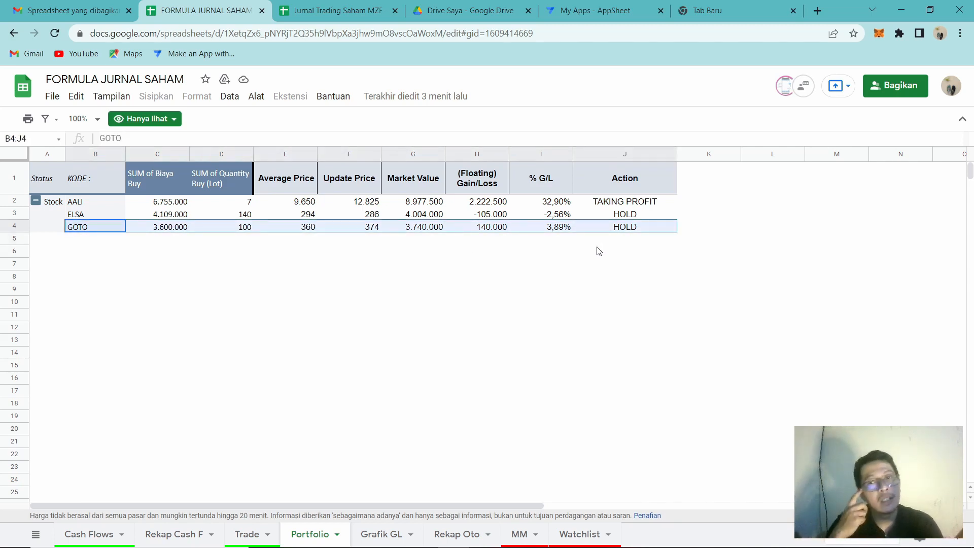
# - Compare the Action formulas of AALI, ELSA and GOTO in J2:J4 of the Portfolio sheet
pyautogui.click(625, 229)
pyautogui.click(627, 203)
pyautogui.click(628, 226)
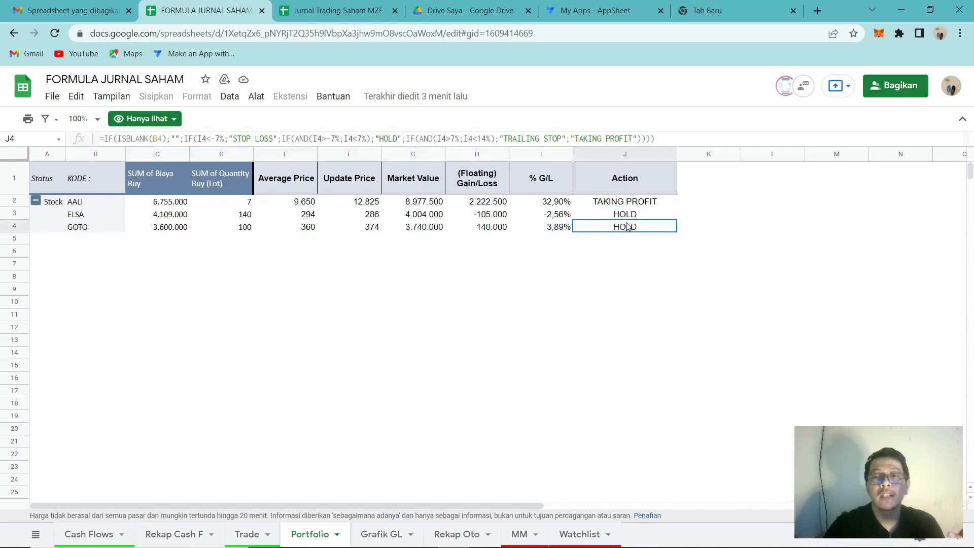
pyautogui.click(628, 205)
pyautogui.click(629, 216)
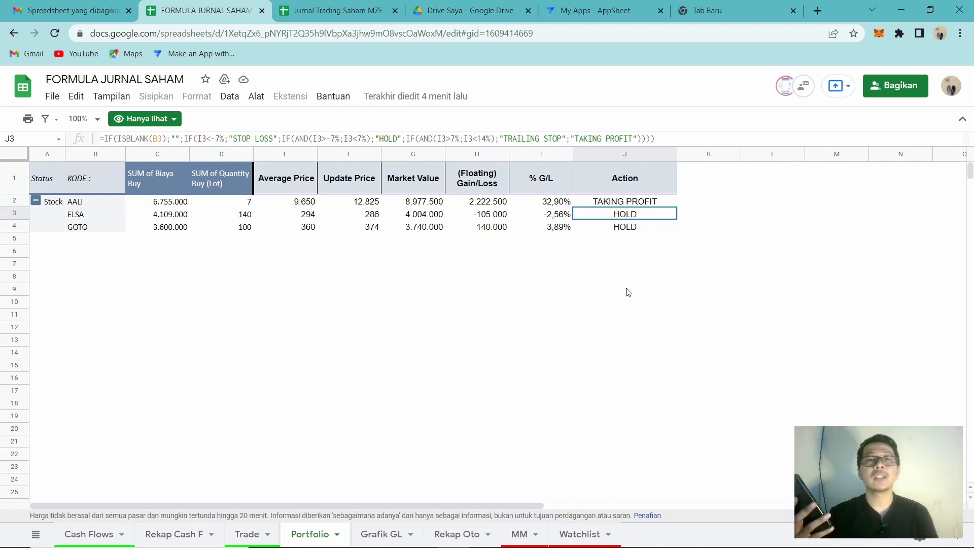
pyautogui.click(597, 203)
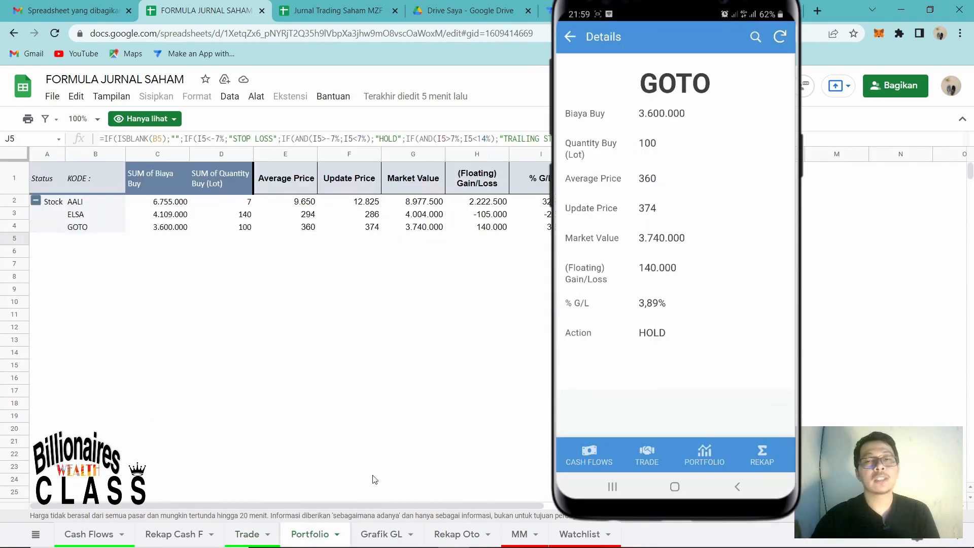
# - Return to the Trade sheet, highlight GOTO's buy and sell entries in B55:G55, and go through row 55 from Total Biaya Buy to Total Biaya Sell
pyautogui.click(247, 535)
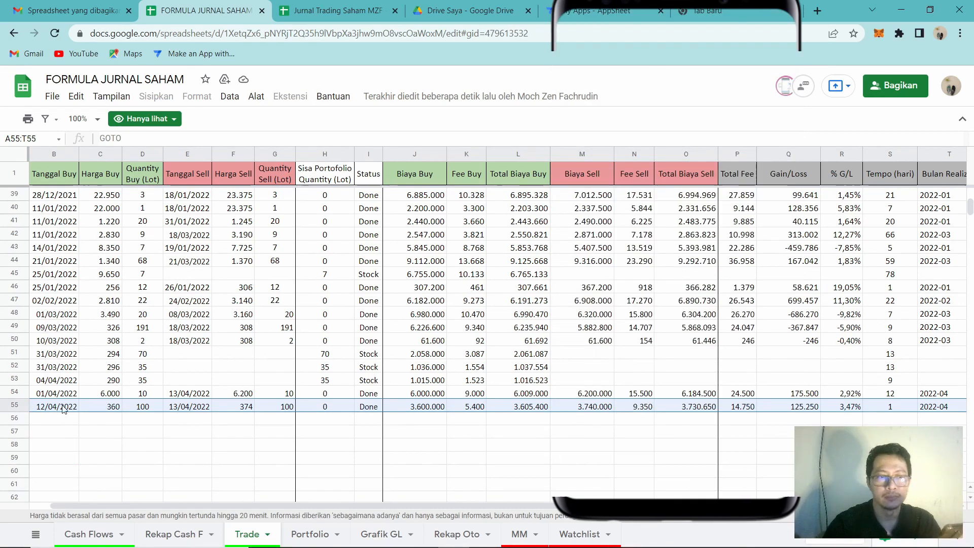
pyautogui.moveTo(51, 407); pyautogui.dragTo(269, 416)
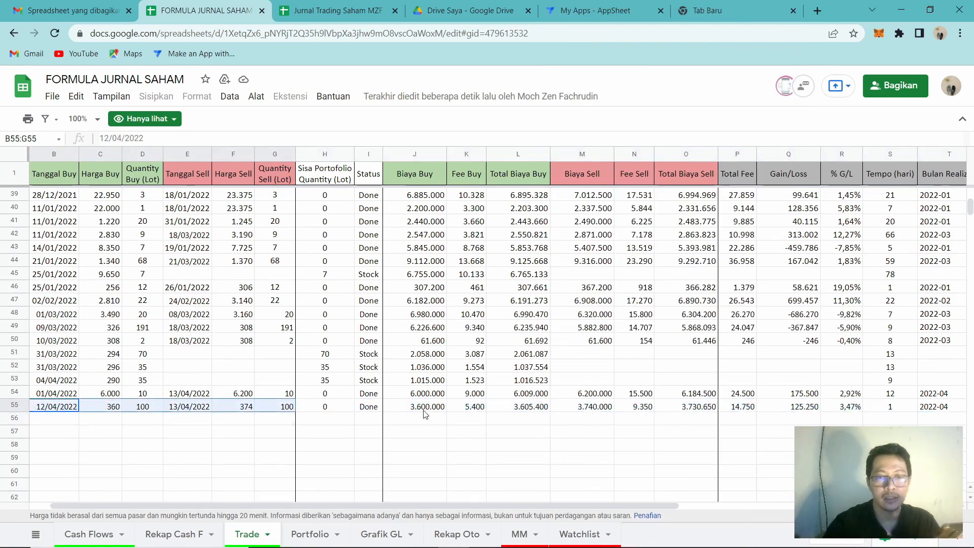
pyautogui.click(515, 406)
pyautogui.press('Right')
pyautogui.press('Right')
pyautogui.press('Right')
pyautogui.press('Right')
pyautogui.press('Right')
pyautogui.press('Right')
pyautogui.press('Right')
pyautogui.press('Right')
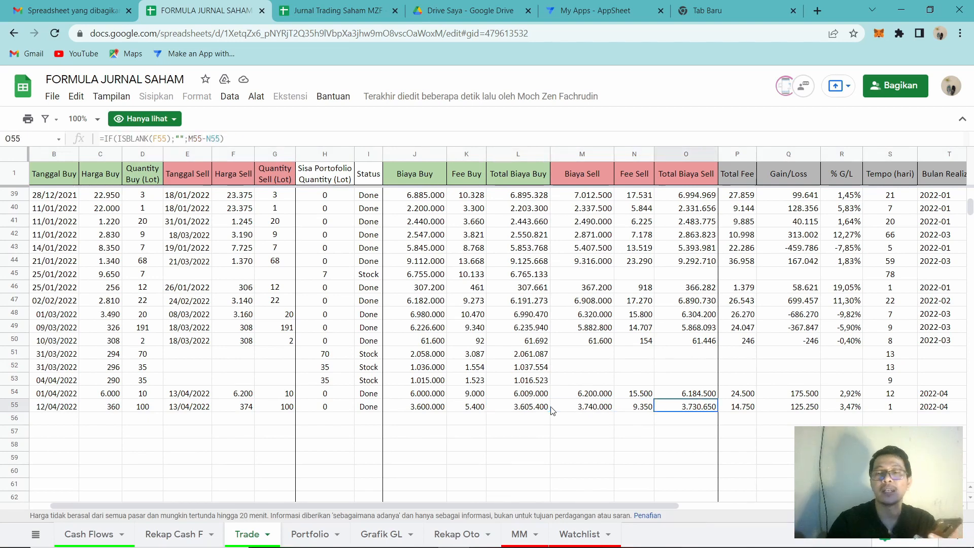
# - Inspect GOTO's row 55 formulas for Tempo (hari), % G/L, Gain/Loss and Total Fee
pyautogui.press('Left')
pyautogui.press('Left')
pyautogui.press('Left')
pyautogui.press('Left')
pyautogui.press('Left')
pyautogui.press('Left')
pyautogui.press('Left')
pyautogui.press('Left')
pyautogui.press('Left')
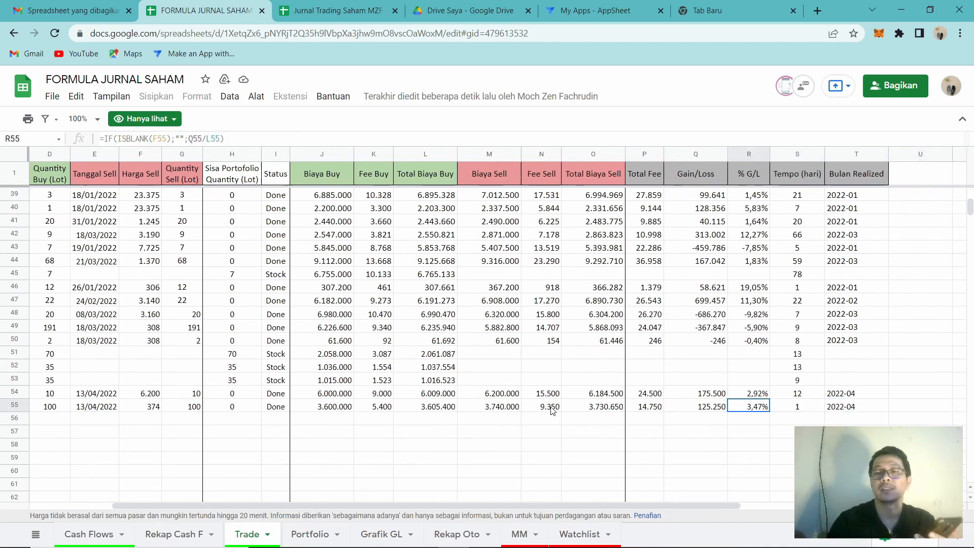
pyautogui.press('Right')
pyautogui.press('Right')
pyautogui.press('Right')
pyautogui.press('Right')
pyautogui.press('Right')
pyautogui.press('Right')
pyautogui.press('Right')
pyautogui.press('Right')
pyautogui.press('Right')
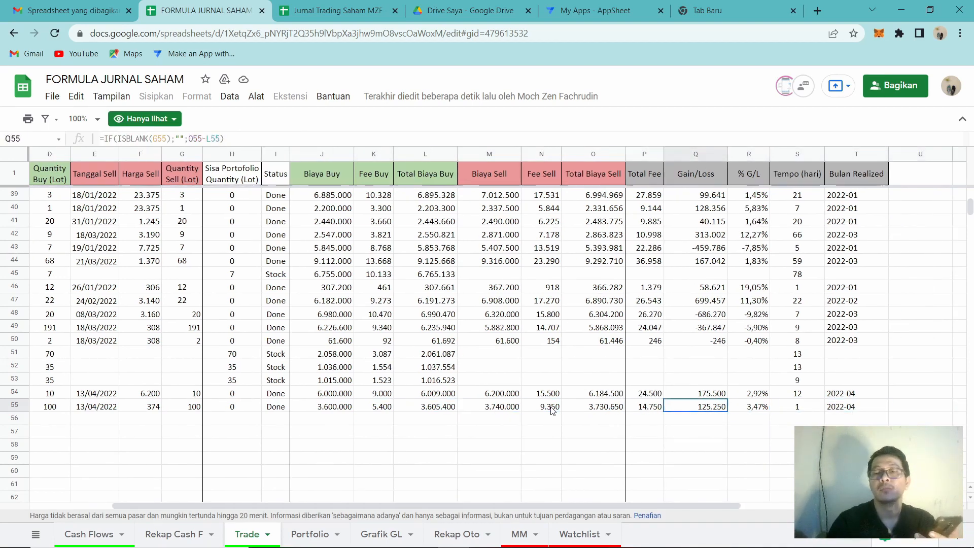
pyautogui.press('Left')
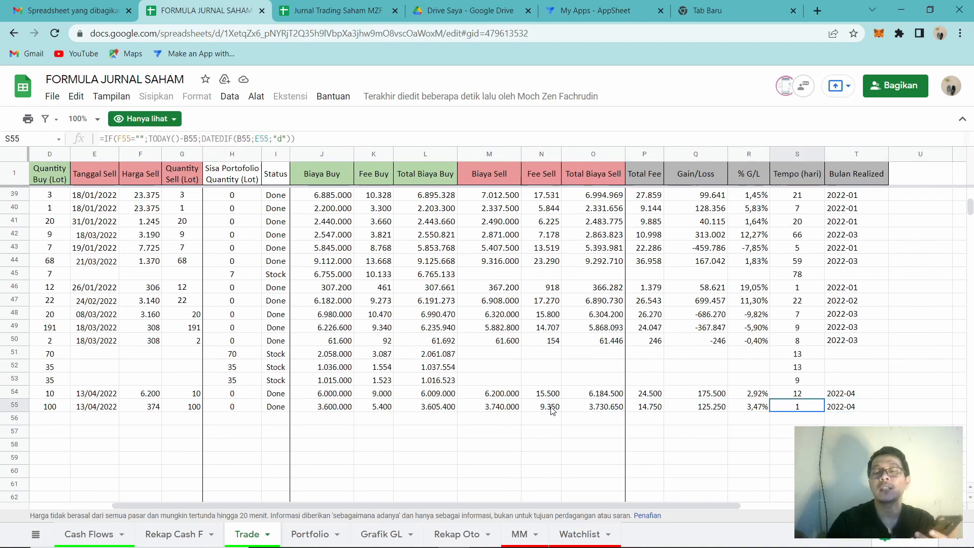
pyautogui.press('Left')
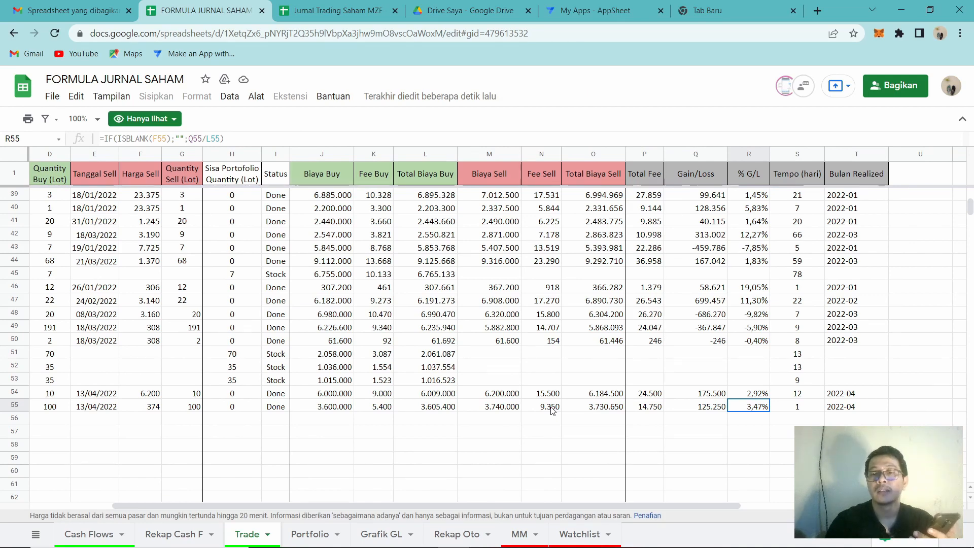
pyautogui.press('Left')
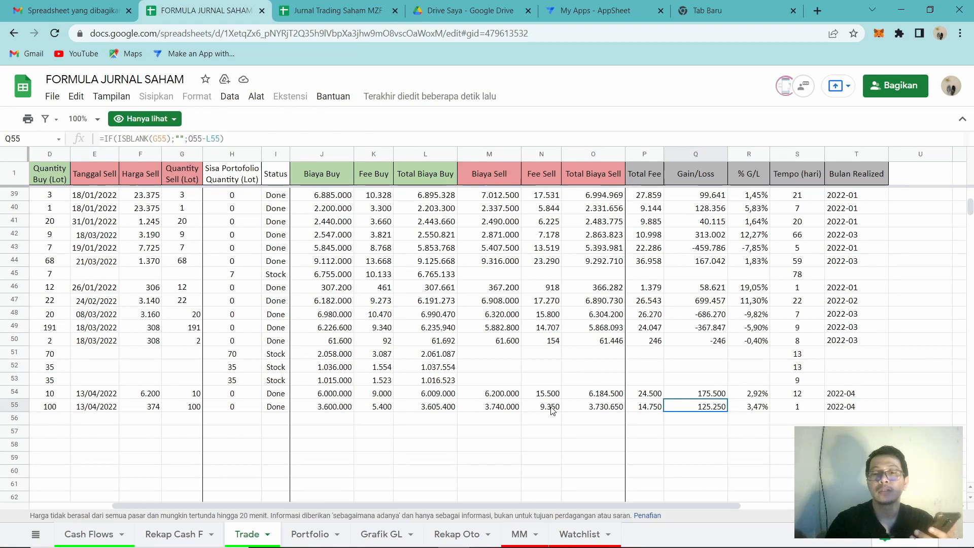
pyautogui.press('Left')
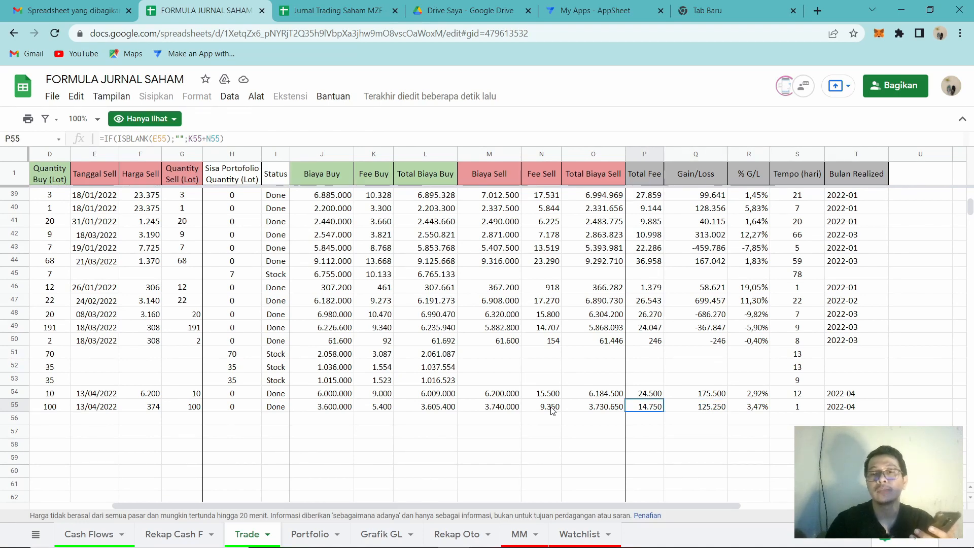
# - Check GOTO's Gain/Loss formula in row 55, go back across the row to its KODE cell, and look at ELSA on the Portfolio sheet
pyautogui.press('Right')
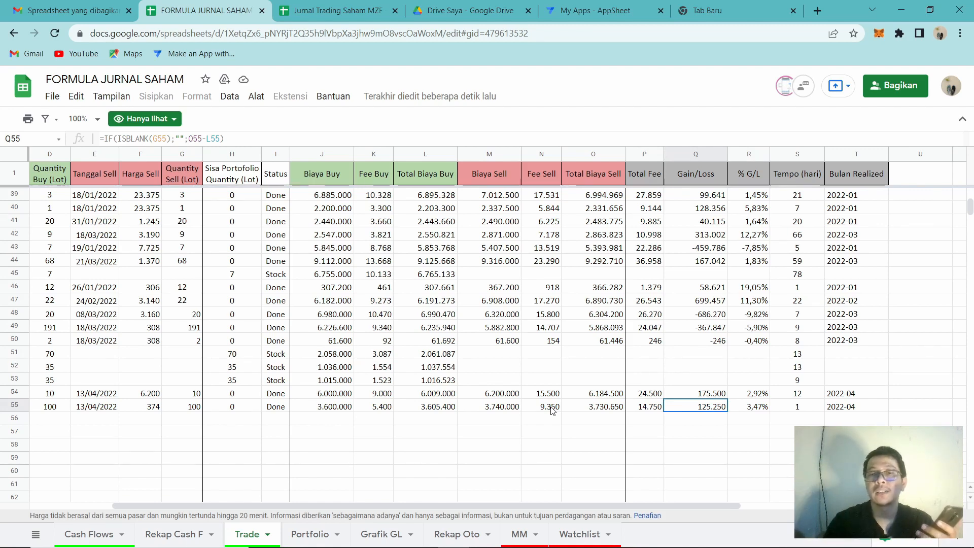
pyautogui.press('Left')
pyautogui.press('Left')
pyautogui.press('Left')
pyautogui.press('Left')
pyautogui.press('Left')
pyautogui.press('Left')
pyautogui.press('Left')
pyautogui.press('Left')
pyautogui.press('Left')
pyautogui.press('Left')
pyautogui.press('Left')
pyautogui.press('Left')
pyautogui.press('Left')
pyautogui.press('Left')
pyautogui.press('Left')
pyautogui.press('Left')
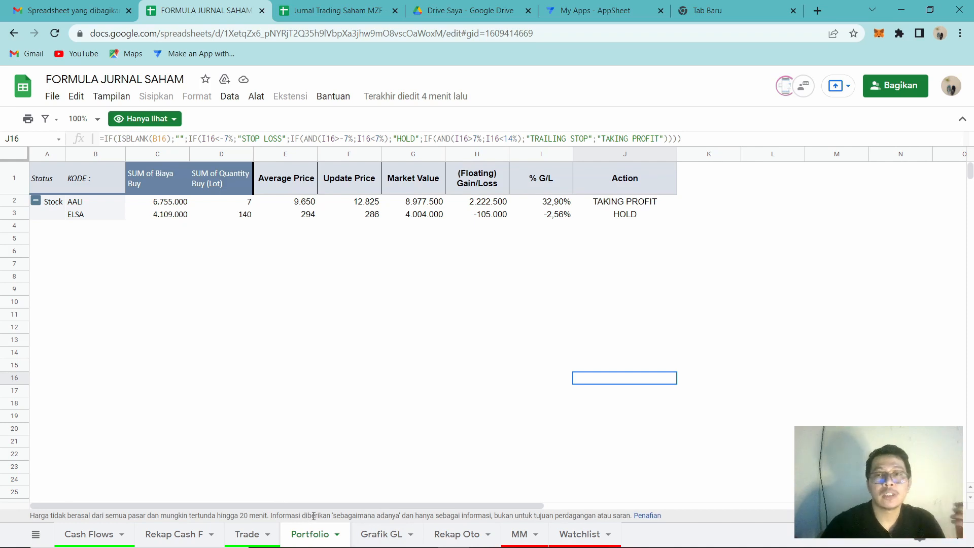
pyautogui.click(100, 213)
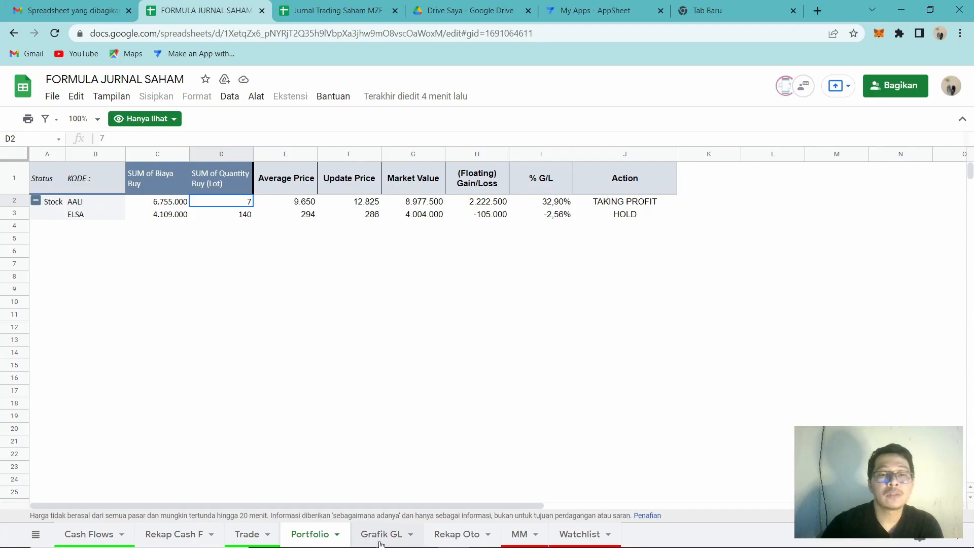
# - Open the Grafik GL sheet and highlight the Bulan Realized months and their SUM of Gain/Loss values beside the chart
pyautogui.click(380, 541)
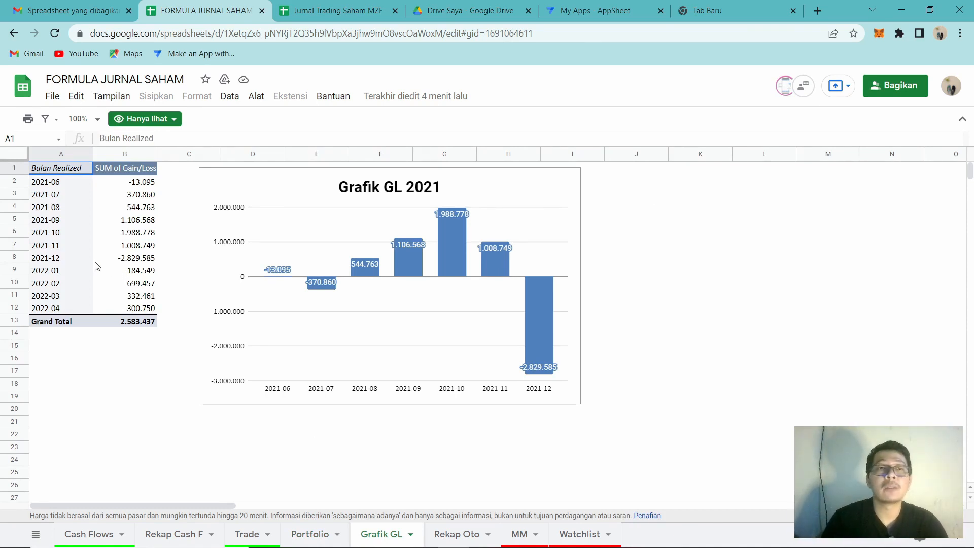
pyautogui.moveTo(60, 182); pyautogui.dragTo(59, 307)
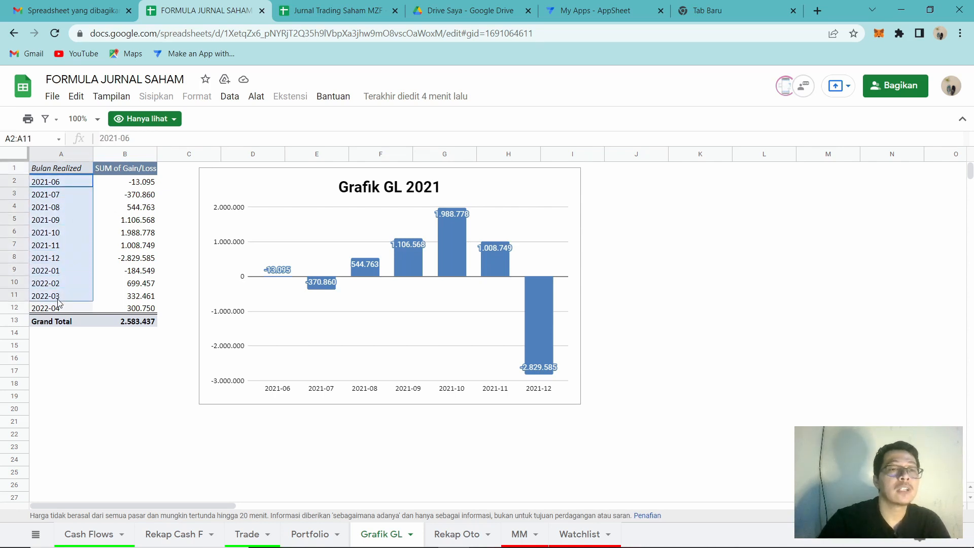
pyautogui.click(118, 183)
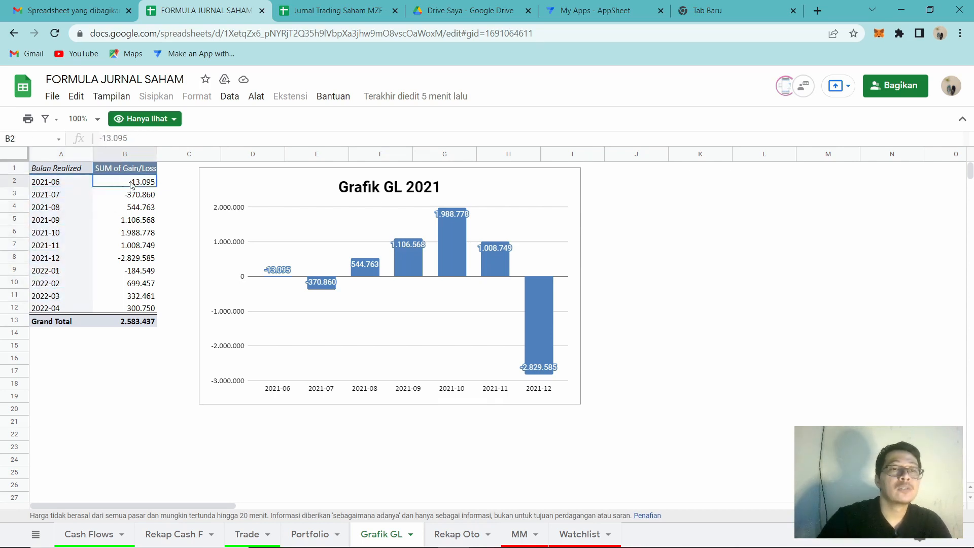
pyautogui.moveTo(135, 181); pyautogui.dragTo(133, 303)
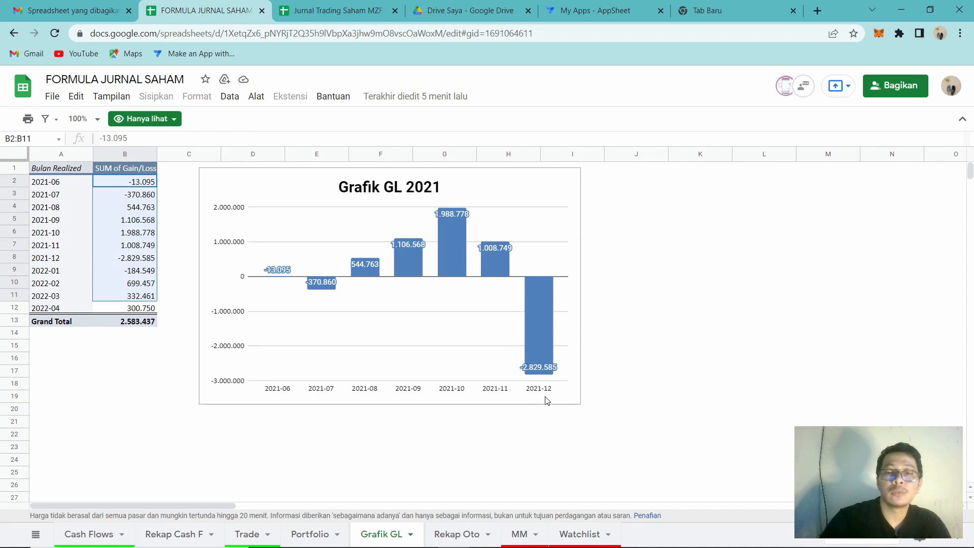
pyautogui.click(55, 287)
pyautogui.click(658, 182)
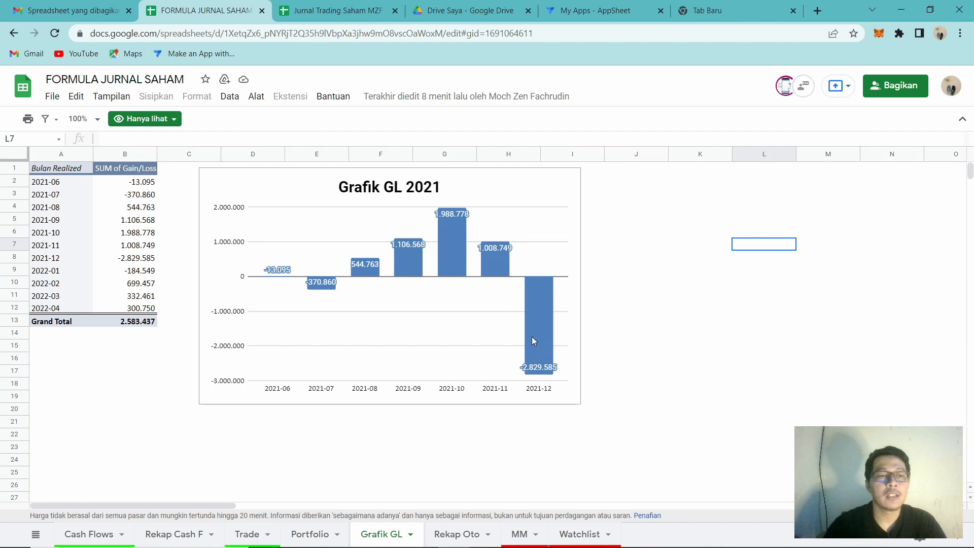
# - Drill down into the 2021-12 SUM of Gain/Loss value in B8 of the pivot table to list its underlying trades
pyautogui.click(141, 262)
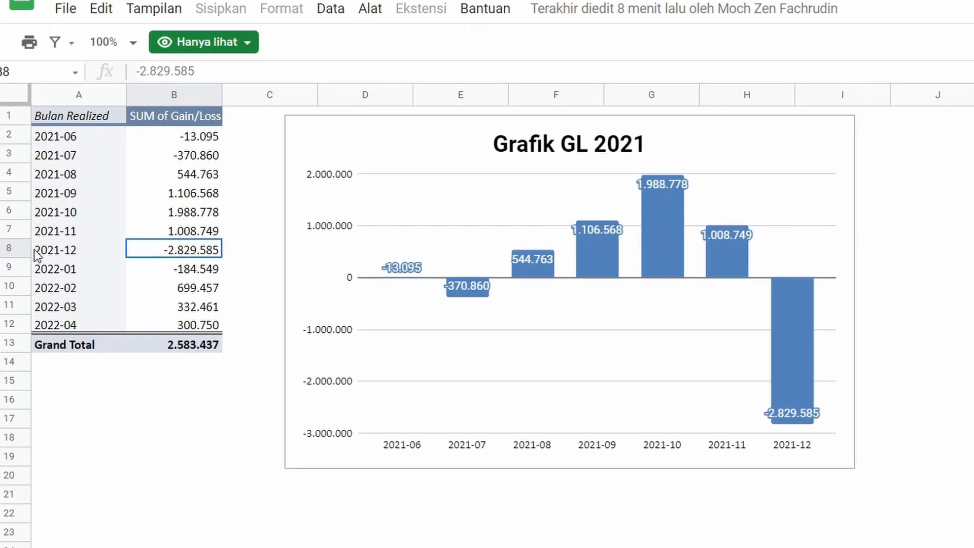
pyautogui.click(32, 260)
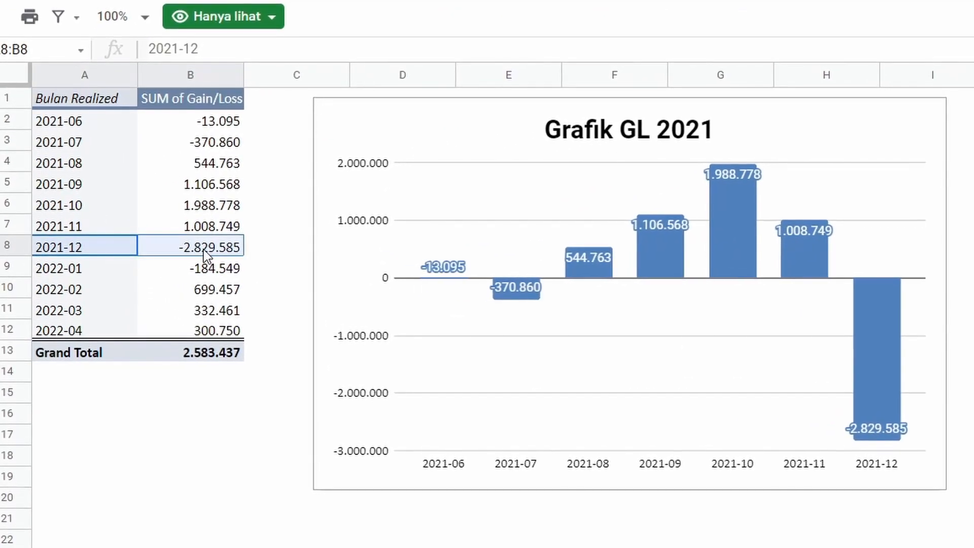
pyautogui.click(191, 247)
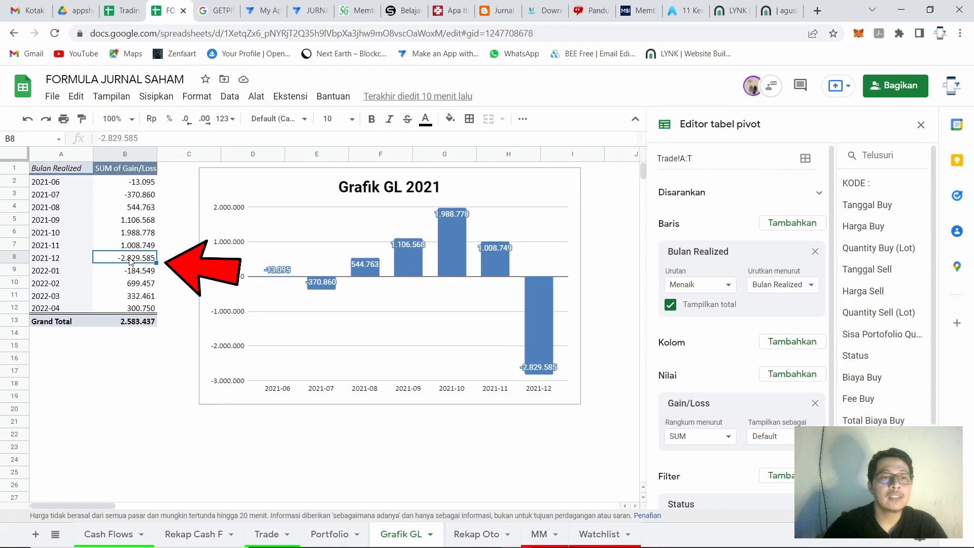
pyautogui.doubleClick(130, 259)
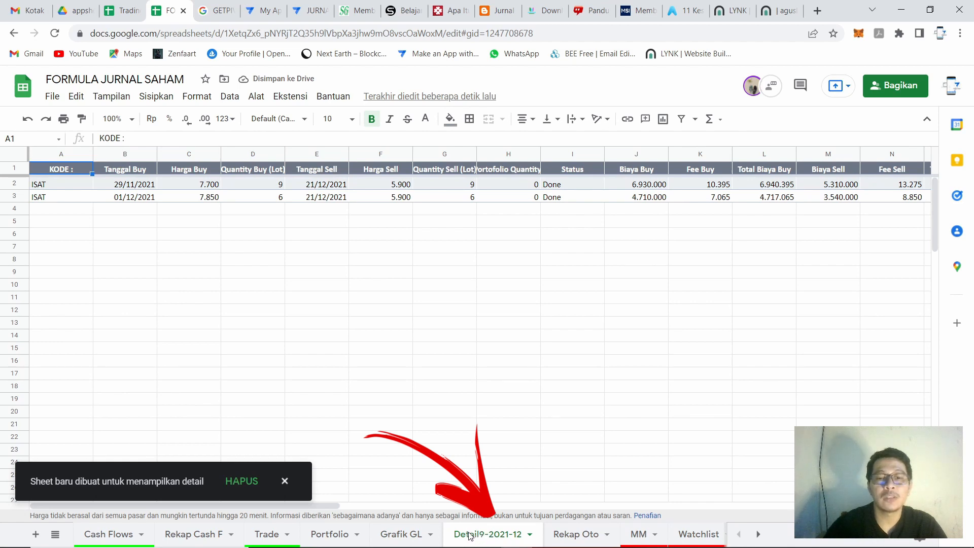
# - Highlight the two ISAT codes in A2:A3 and their Tanggal Buy dates in B2:B3 on the Detail9-2021-12 sheet
pyautogui.click(62, 187)
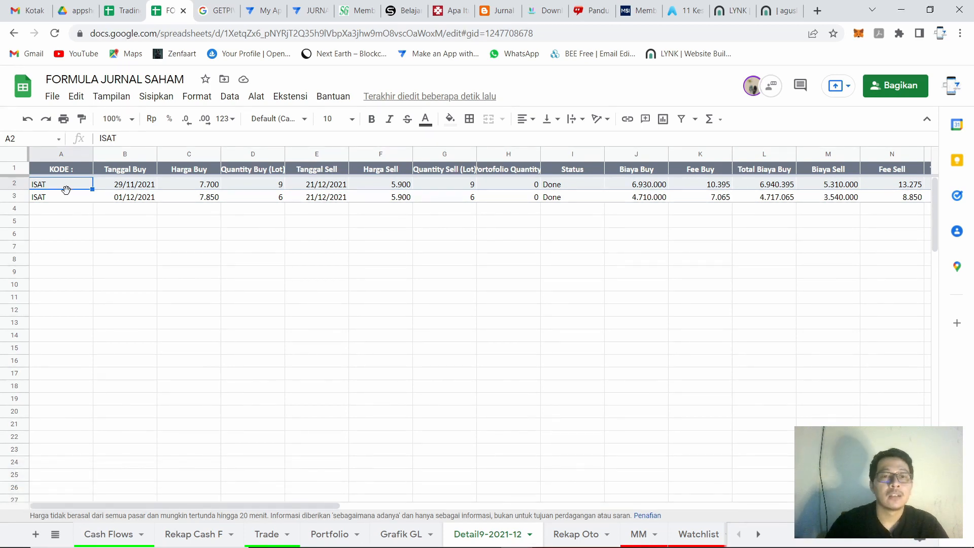
pyautogui.press('Right')
pyautogui.press('Right')
pyautogui.press('Left')
pyautogui.press('Left')
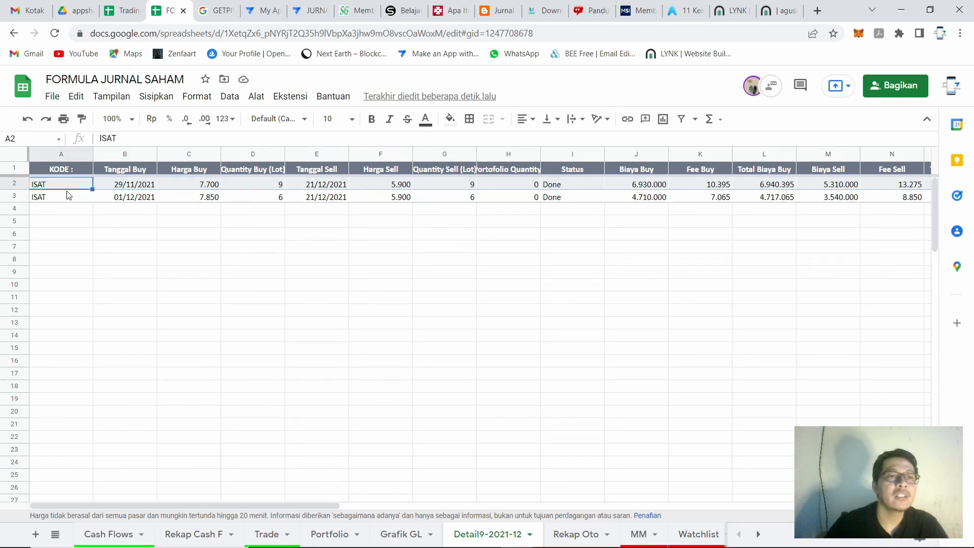
pyautogui.keyDown('shift'); pyautogui.click(70, 198); pyautogui.keyUp('shift')
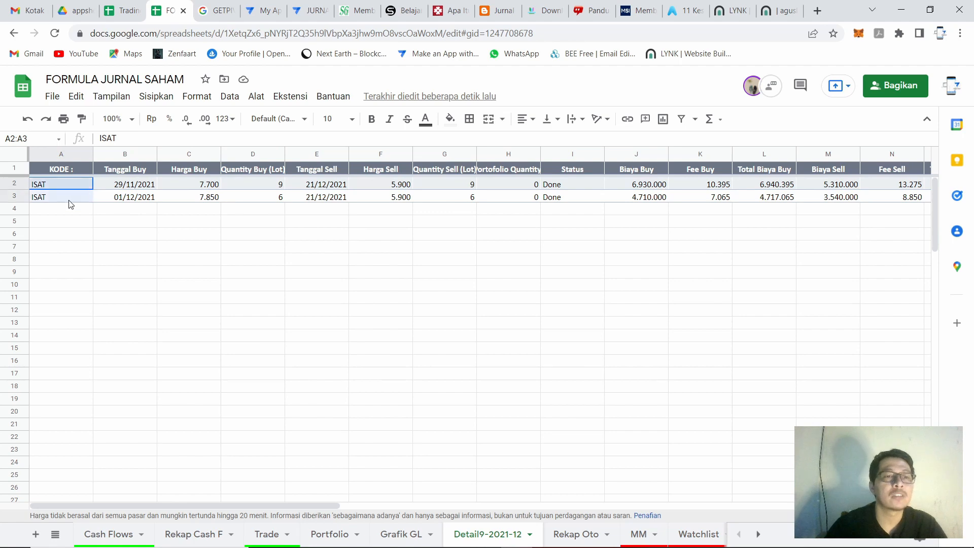
pyautogui.moveTo(128, 187); pyautogui.dragTo(125, 199)
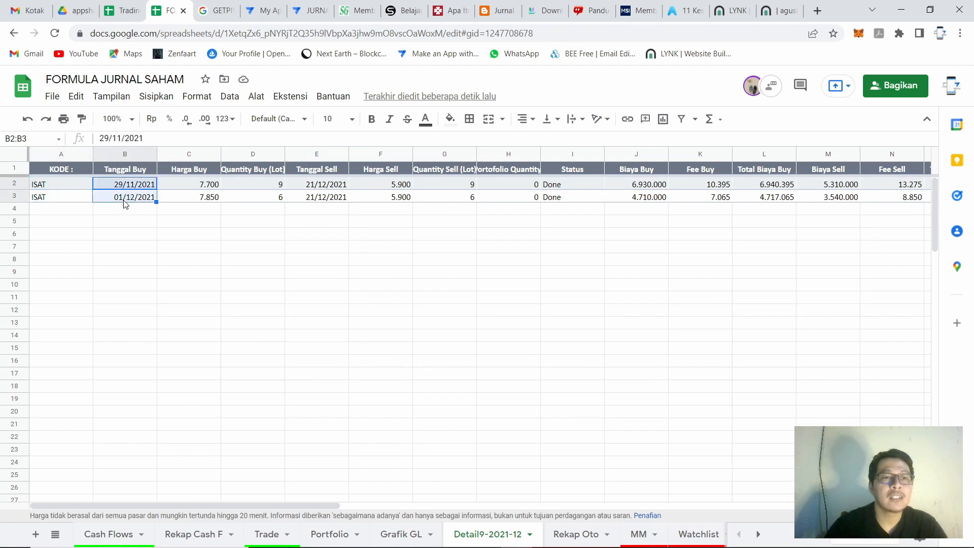
# - Open TradingView in a new browser tab and load the chart of ISAT (INDOSAT TBK, IDX)
pyautogui.click(817, 11)
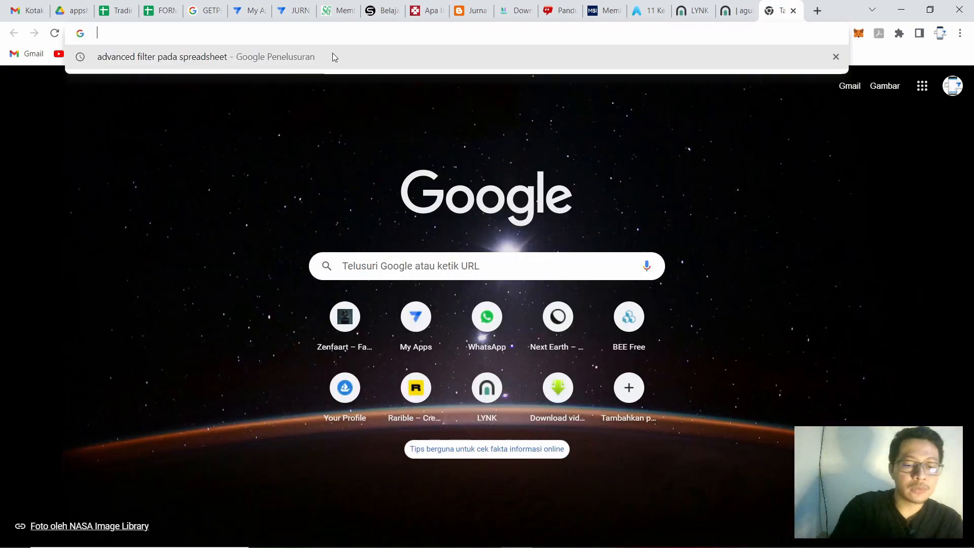
pyautogui.write('trading')
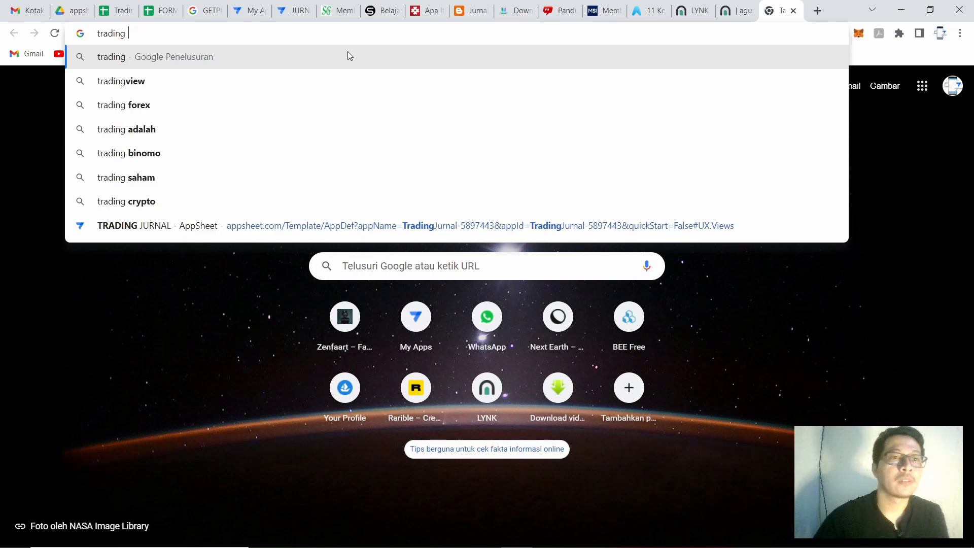
pyautogui.press('Return')
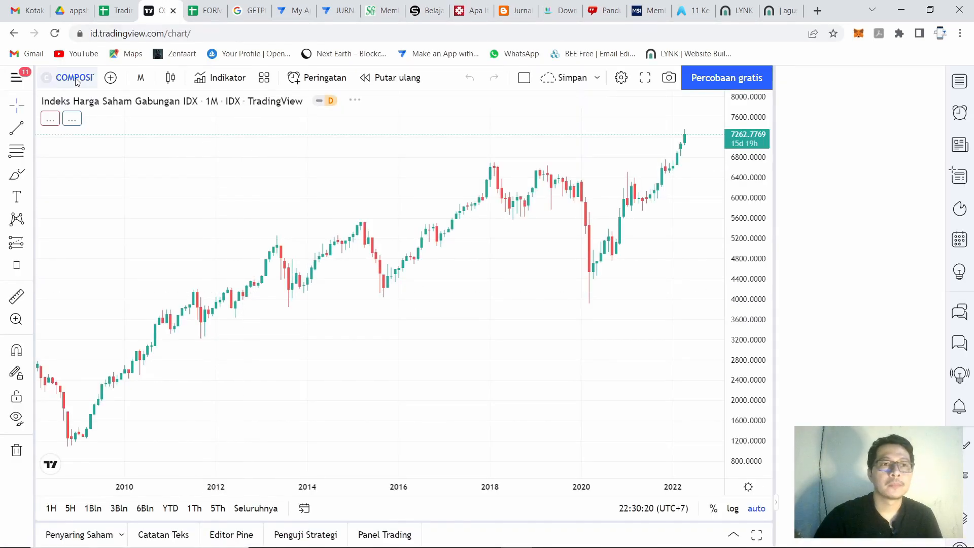
pyautogui.click(81, 79)
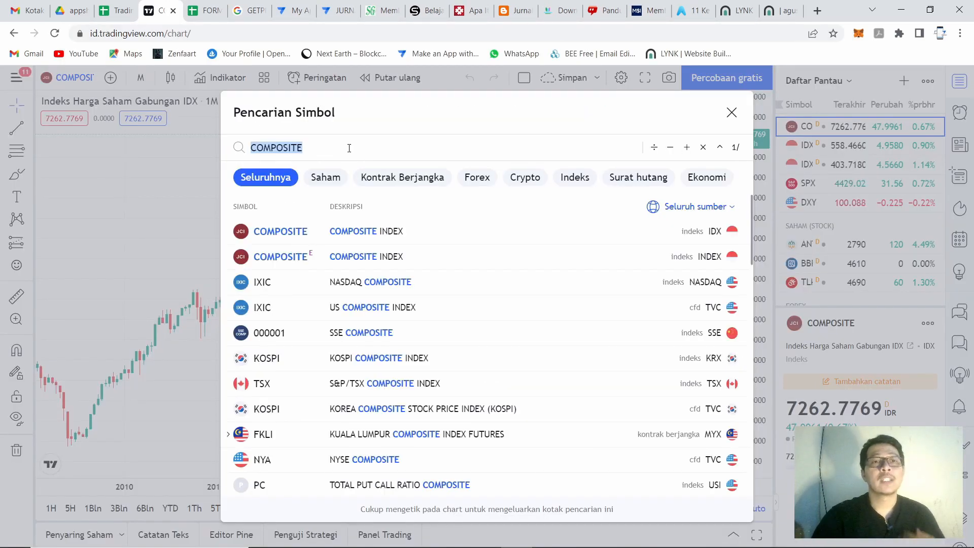
pyautogui.write('I')
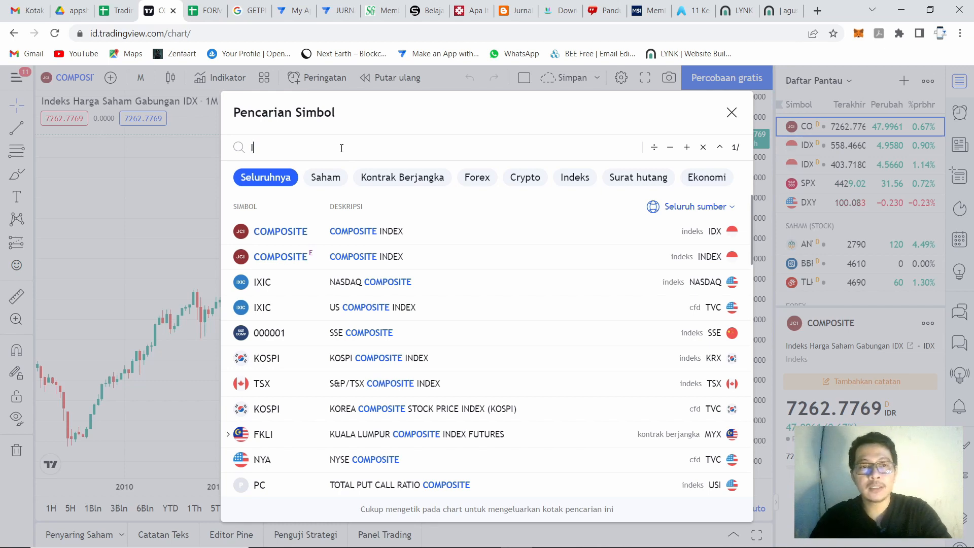
pyautogui.write('SAT')
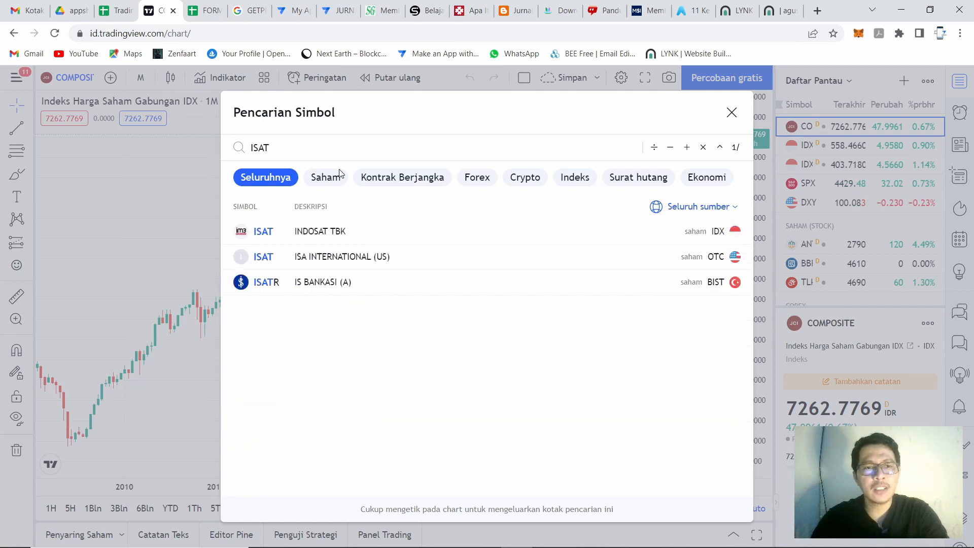
pyautogui.click(323, 235)
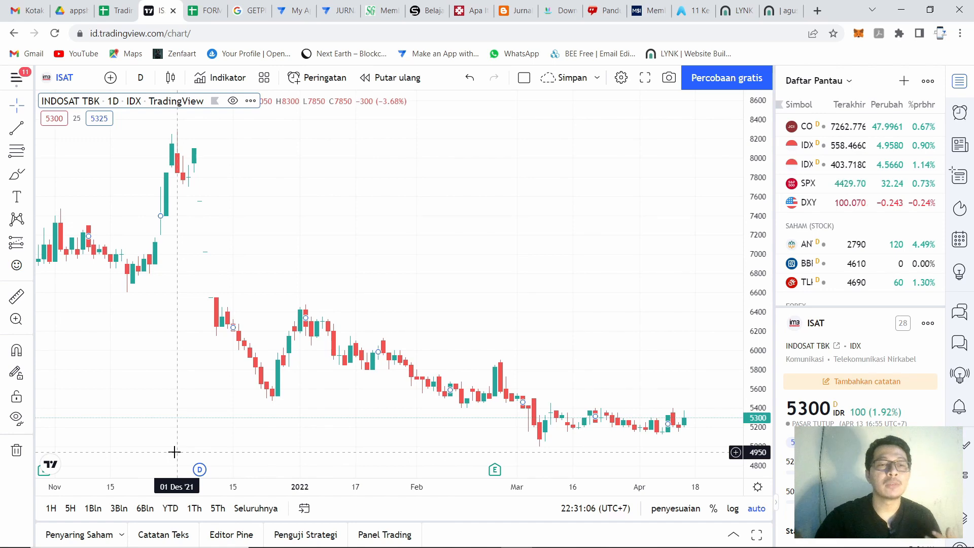
# - Return to the detail sheet of FORMULA JURNAL SAHAM, compare with the ISAT chart, and highlight both Biaya Buy amounts in J2:J3
pyautogui.click(116, 10)
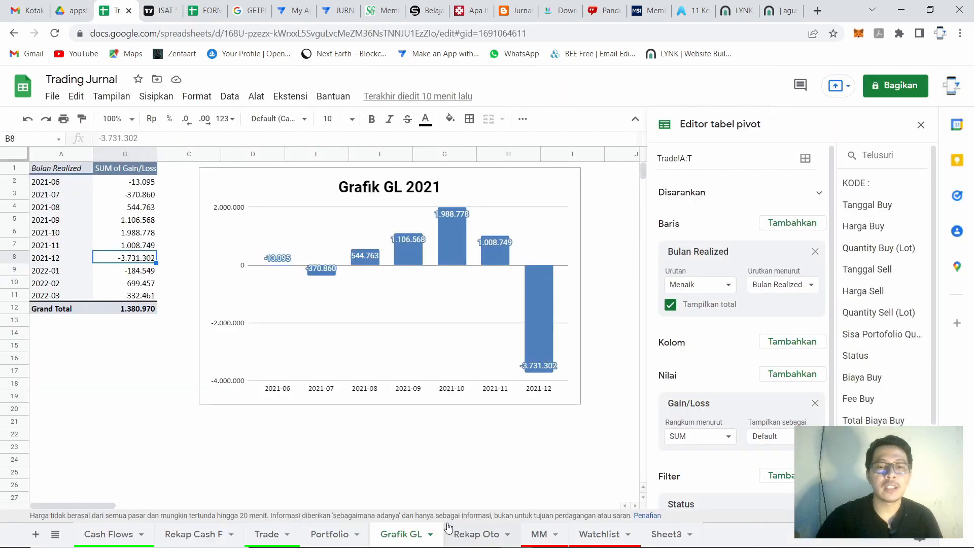
pyautogui.click(222, 6)
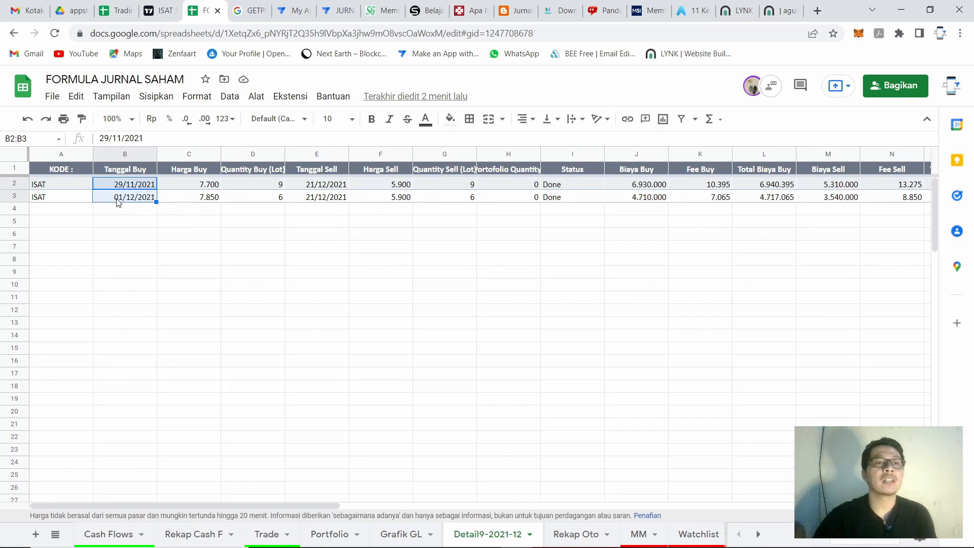
pyautogui.click(162, 10)
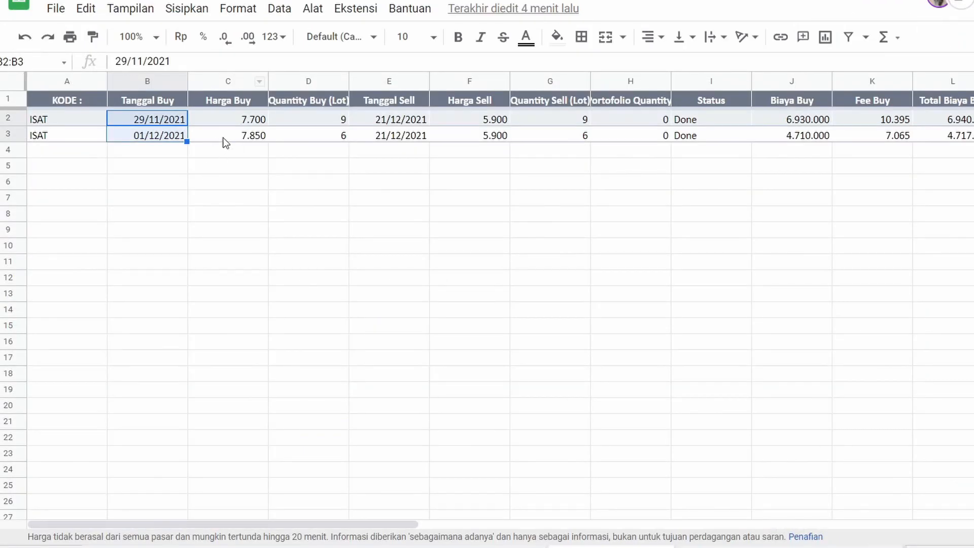
pyautogui.moveTo(801, 120); pyautogui.dragTo(809, 143)
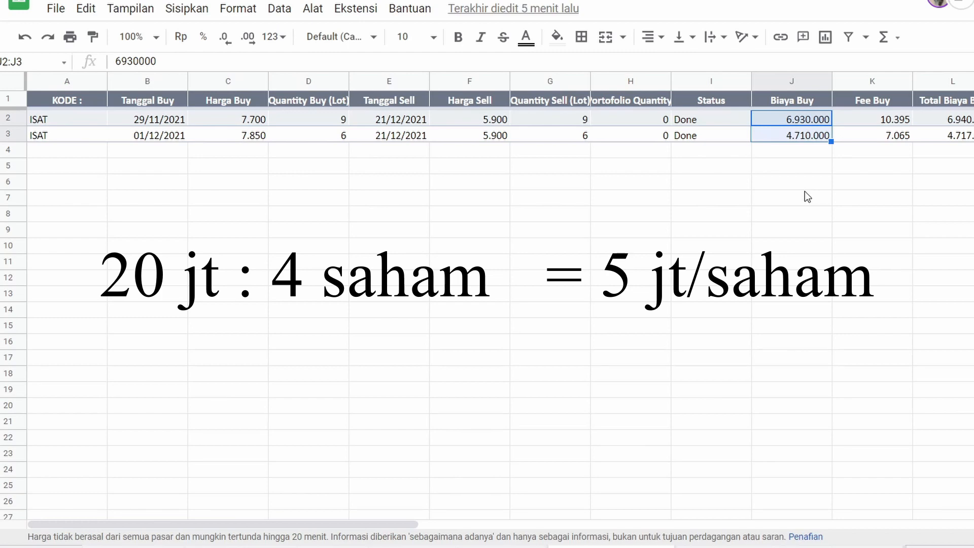
pyautogui.moveTo(807, 121); pyautogui.dragTo(806, 137)
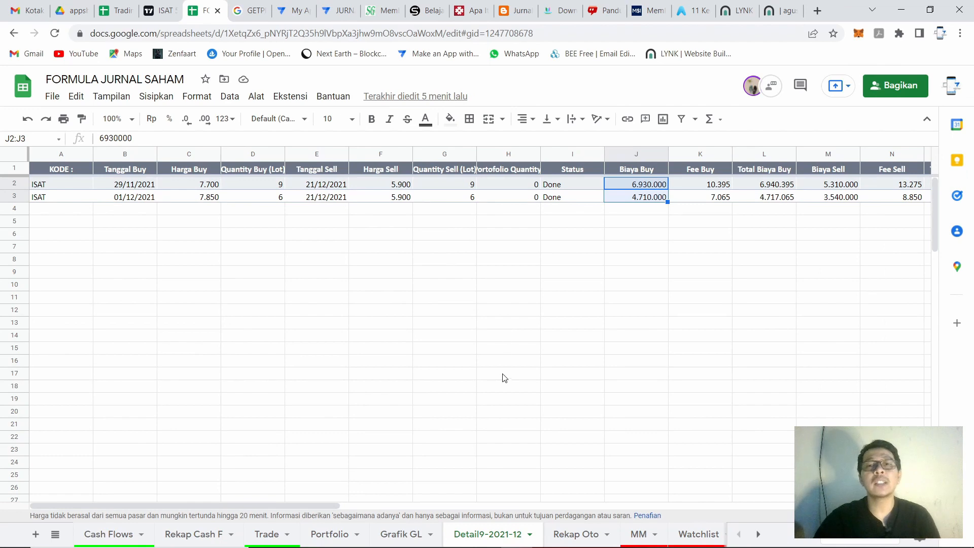
# - Delete the Detail9-2021-12 sheet
pyautogui.rightClick(506, 533)
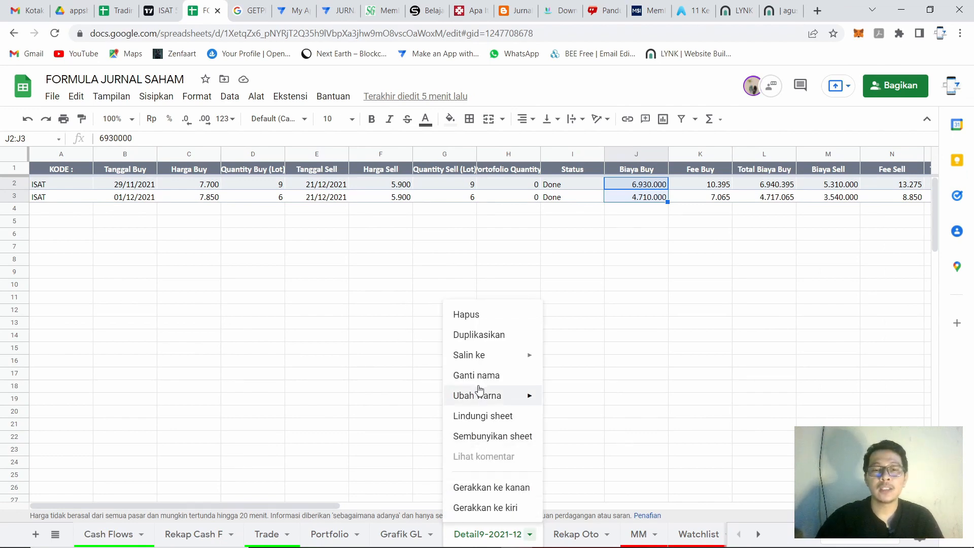
pyautogui.click(468, 315)
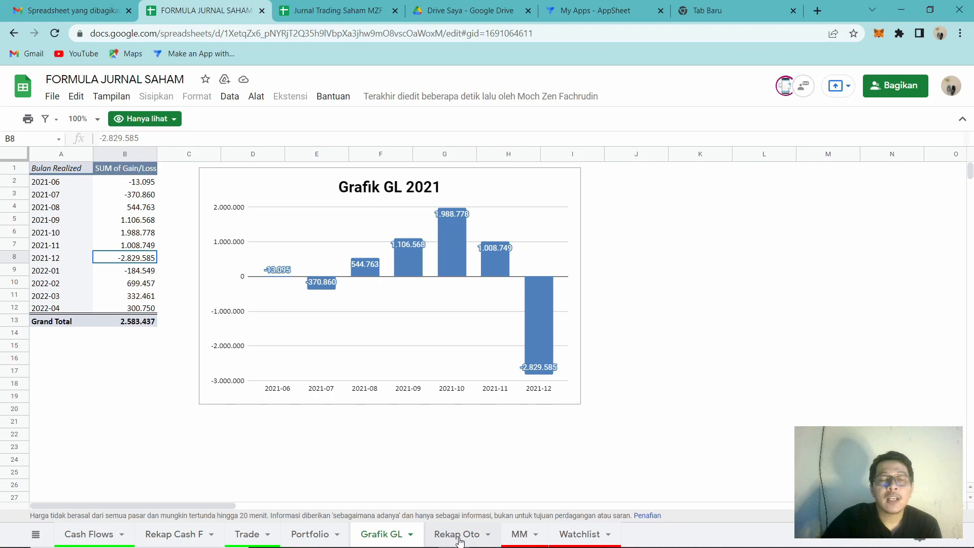
# - Open the Rekap Oto sheet and highlight its Deposit, Withdraw, Devidend and Gain/Loss columns one after another
pyautogui.click(458, 536)
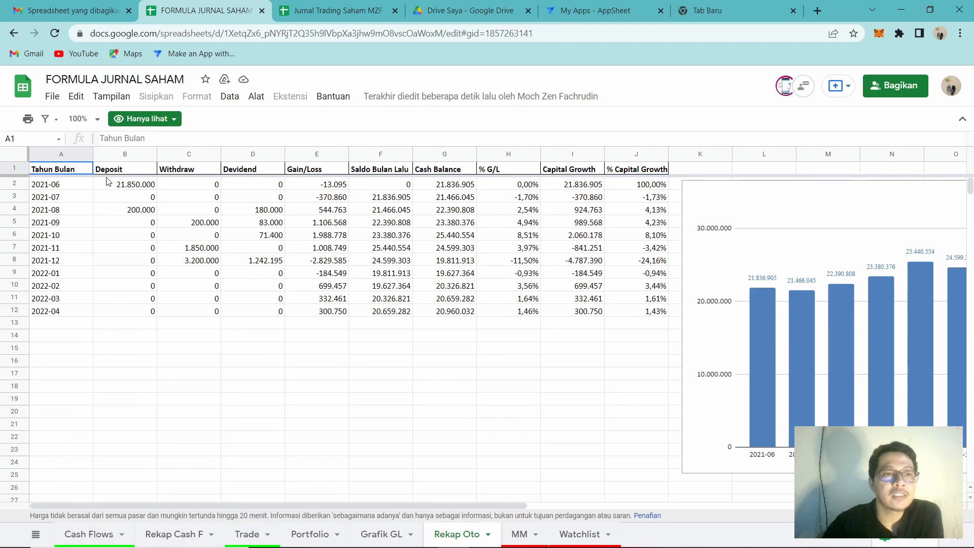
pyautogui.click(124, 155)
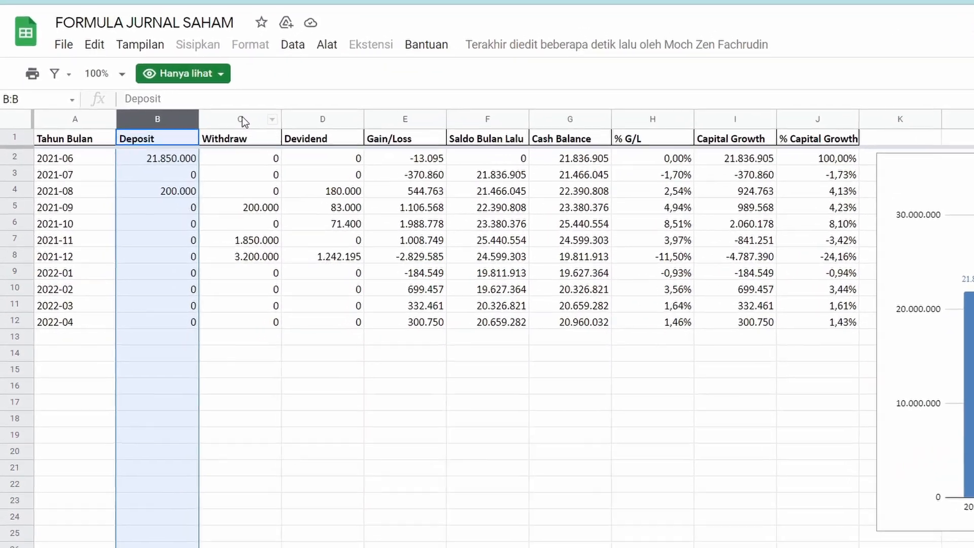
pyautogui.click(186, 155)
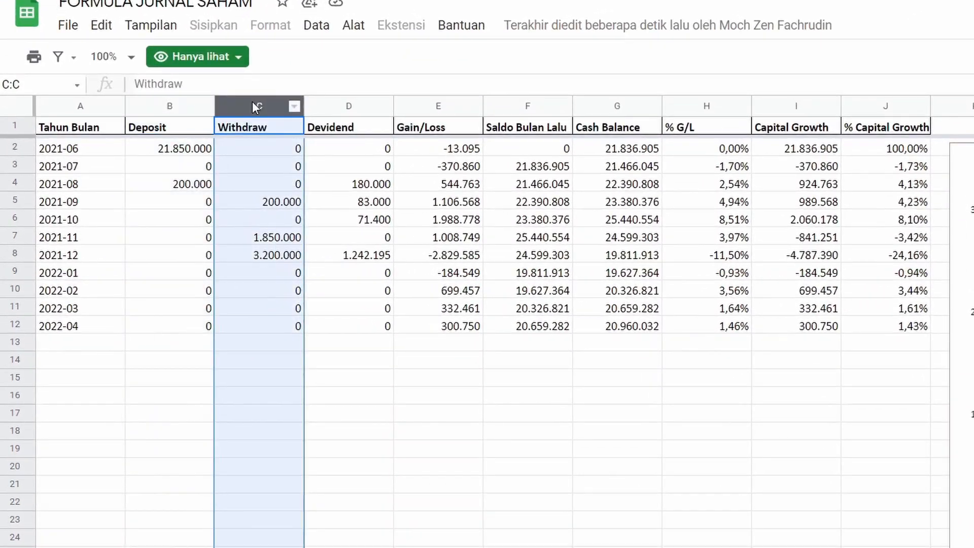
pyautogui.click(350, 105)
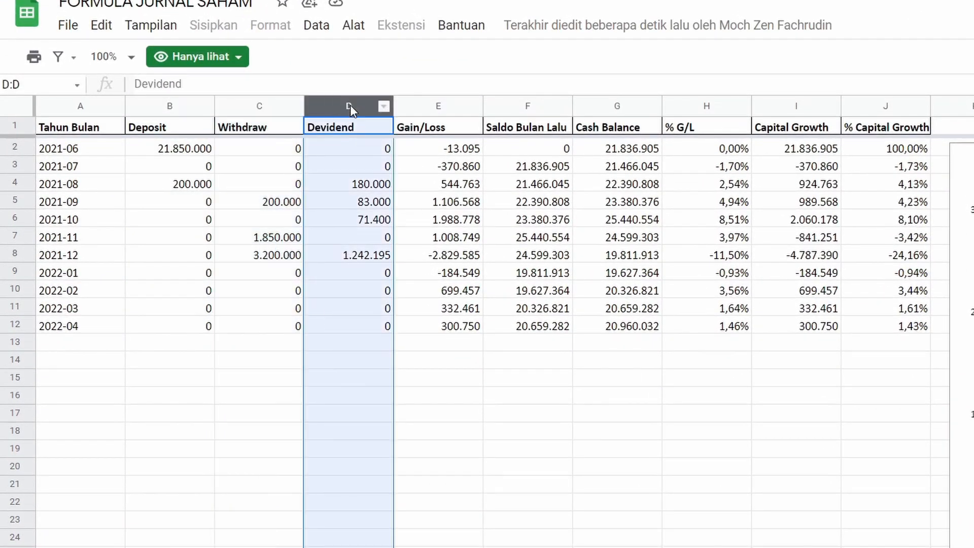
pyautogui.click(439, 106)
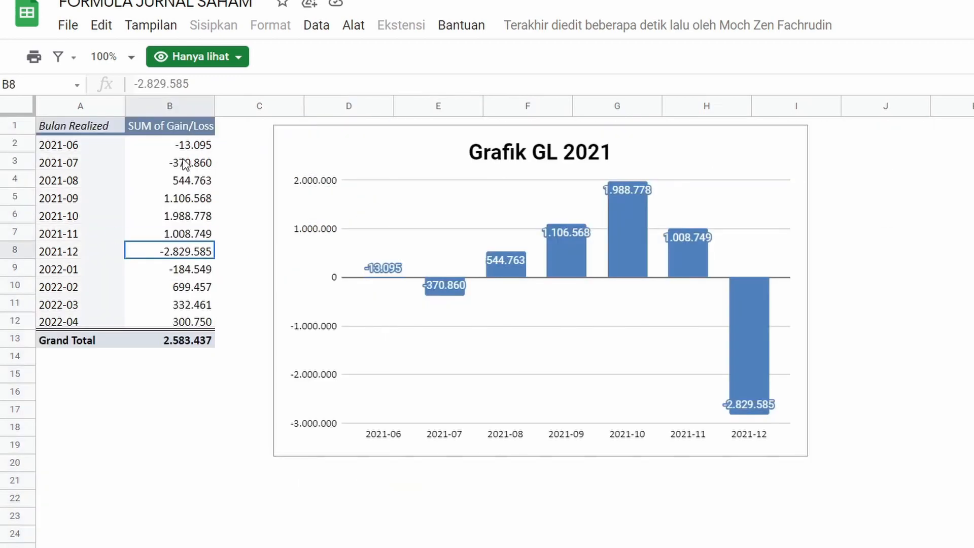
# - Highlight the monthly Gain/Loss sums on Grafik GL to compare with Rekap Oto, and highlight Saldo Bulan Lalu in F2:F12 of Rekap Oto
pyautogui.moveTo(187, 146); pyautogui.dragTo(196, 303)
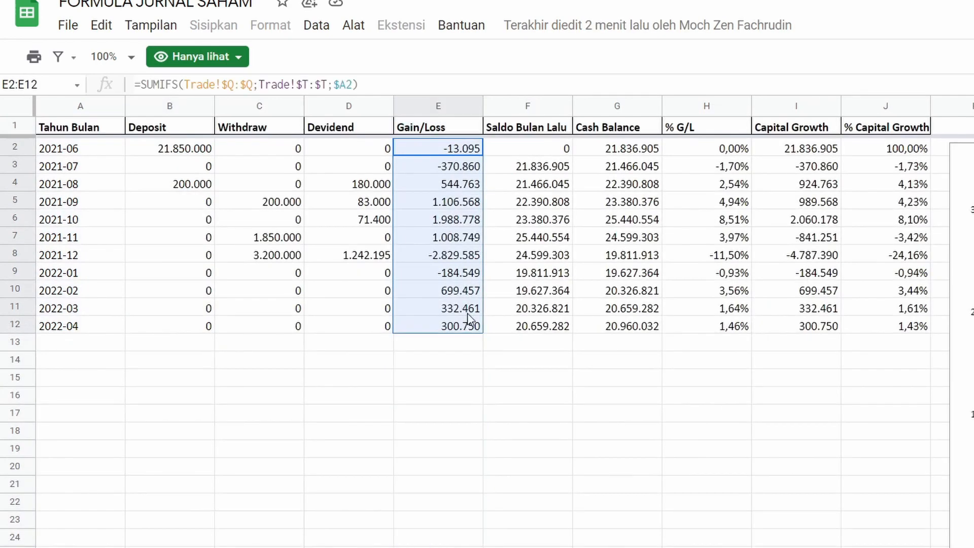
pyautogui.click(546, 148)
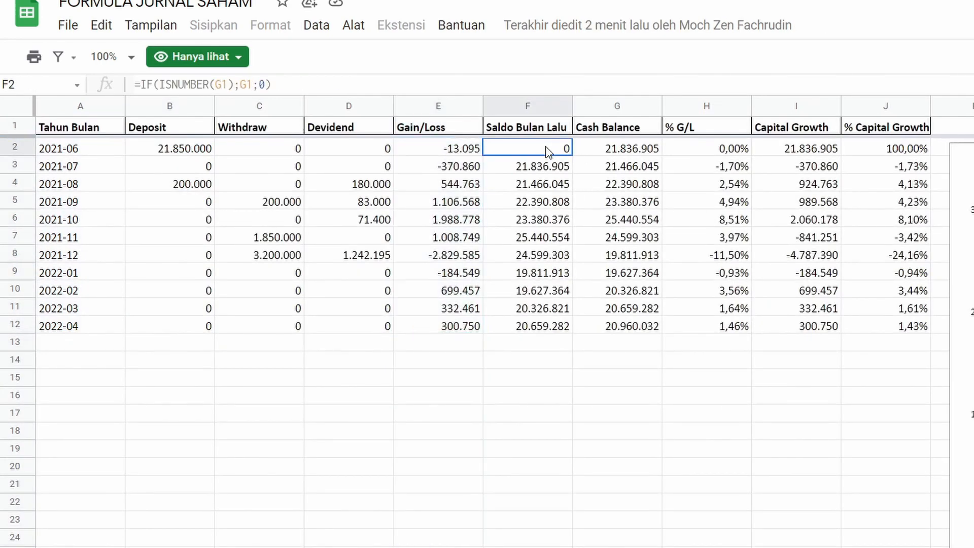
pyautogui.moveTo(546, 150); pyautogui.dragTo(539, 329)
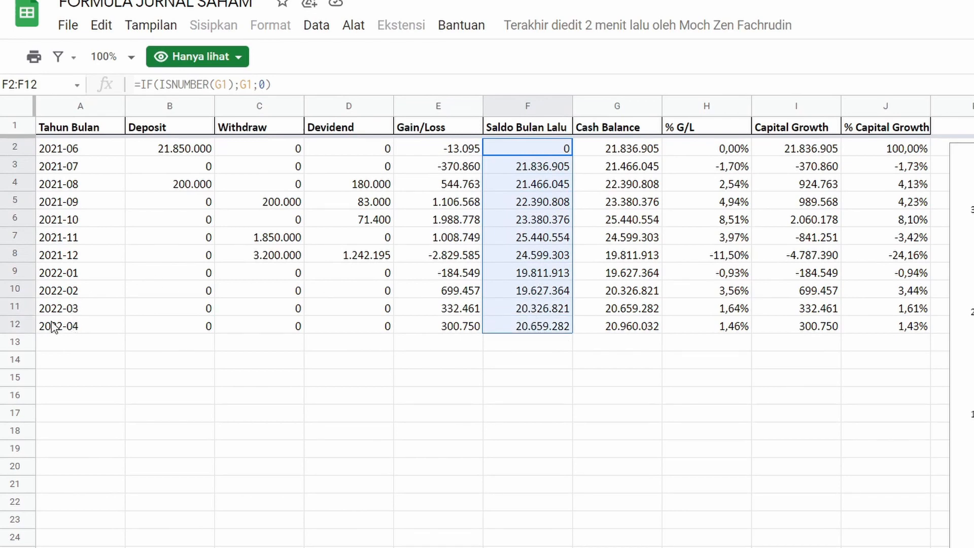
# - Compare the 2022-04 Saldo Bulan Lalu in F12 with the 2022-03 Cash Balance in G11 that its formula references
pyautogui.click(548, 327)
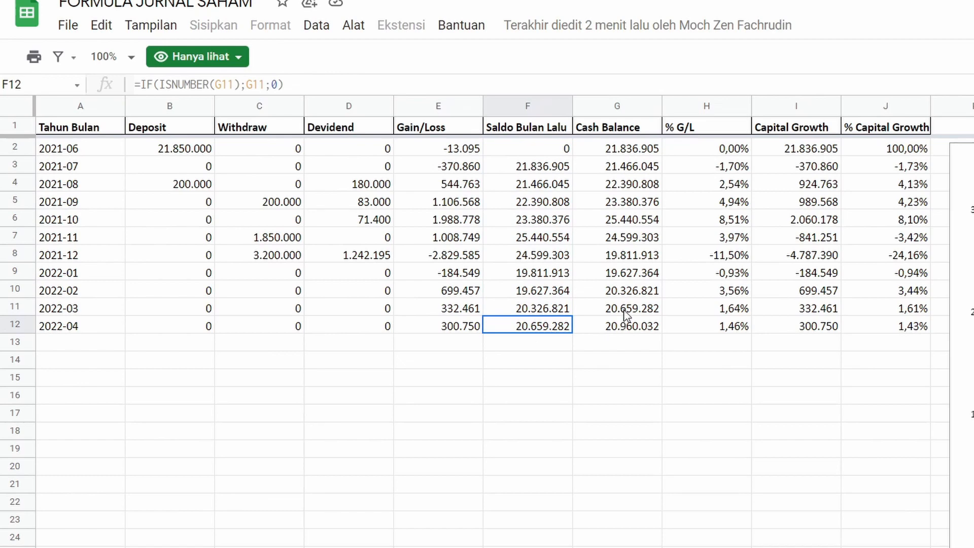
pyautogui.click(626, 309)
pyautogui.click(548, 330)
pyautogui.click(632, 312)
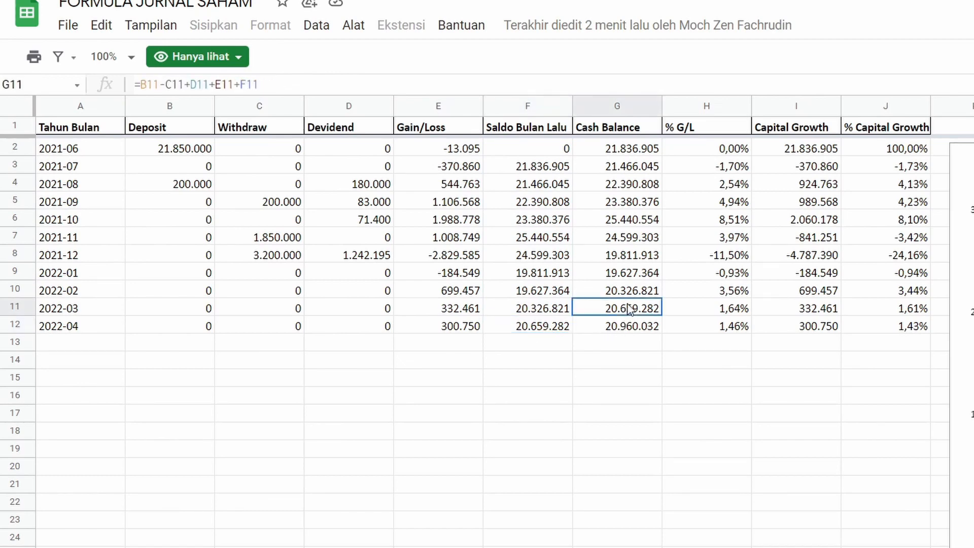
pyautogui.click(554, 326)
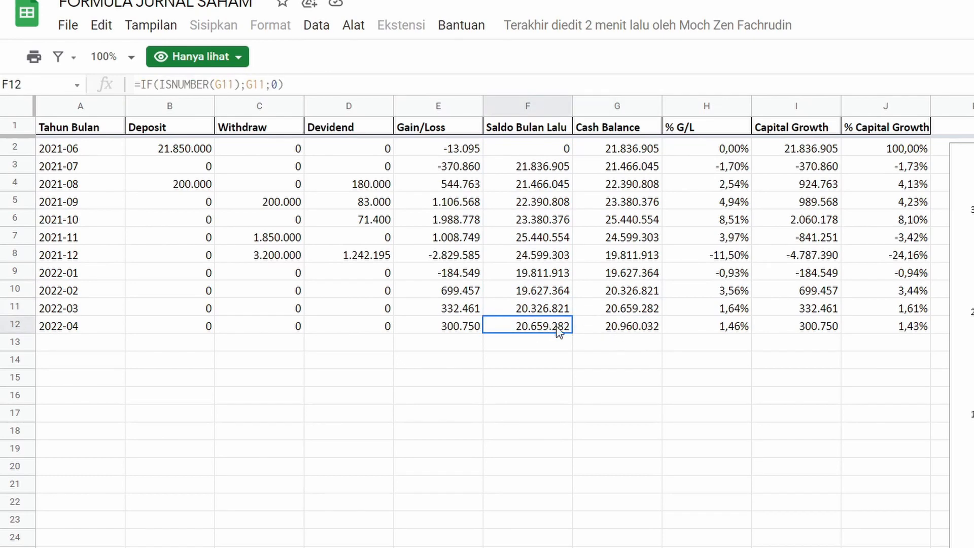
# - Inspect the Cash Balance formula in G12 and highlight its source cells B12:F12, from Deposit to Saldo Bulan Lalu
pyautogui.click(633, 326)
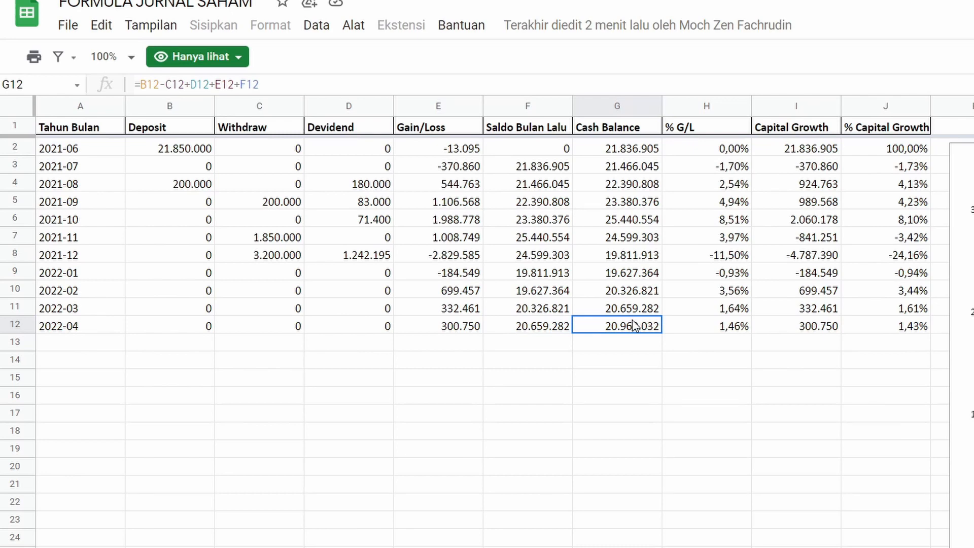
pyautogui.moveTo(196, 326); pyautogui.dragTo(245, 327)
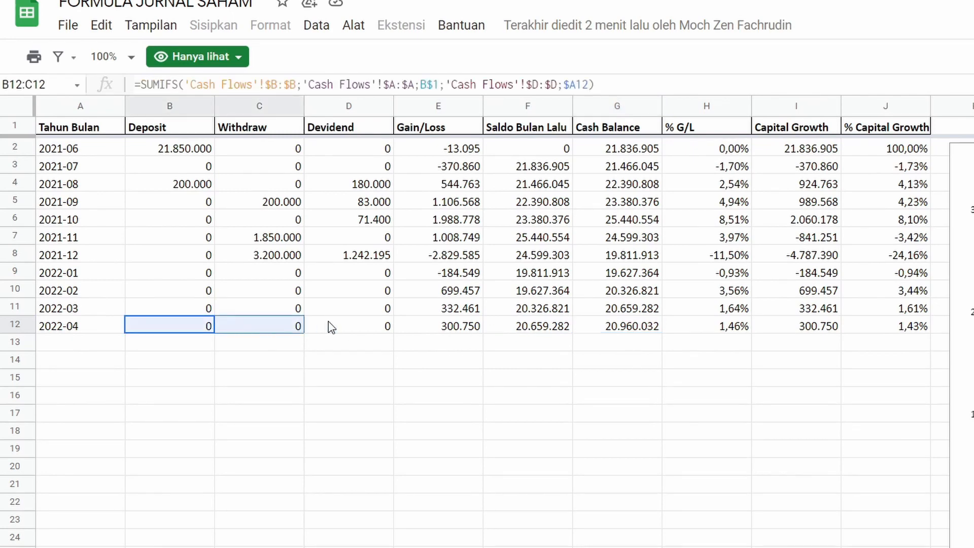
pyautogui.moveTo(331, 327); pyautogui.dragTo(527, 327)
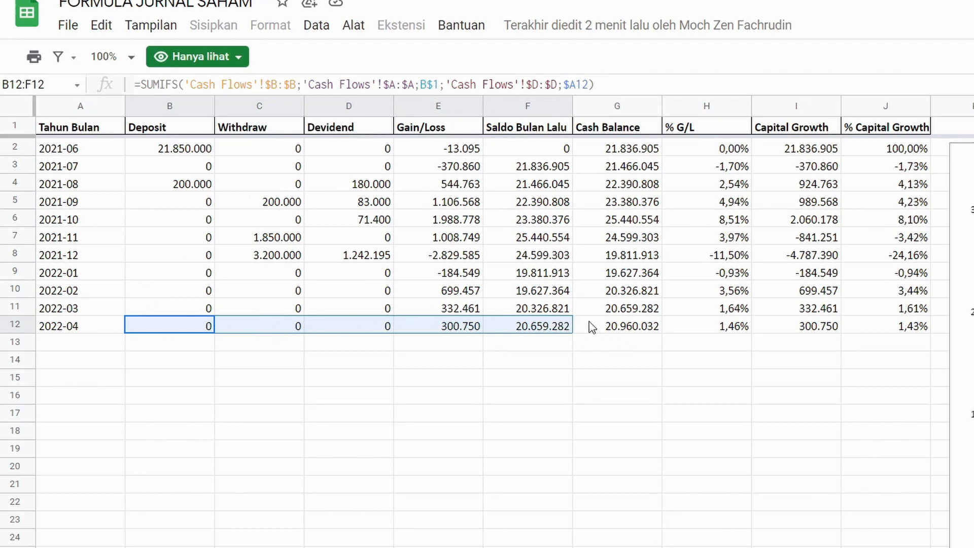
pyautogui.click(624, 330)
# - Inspect the 2022-04 formulas for % G/L in H12, Capital Growth in I12 and % Capital Growth in J12
pyautogui.click(721, 333)
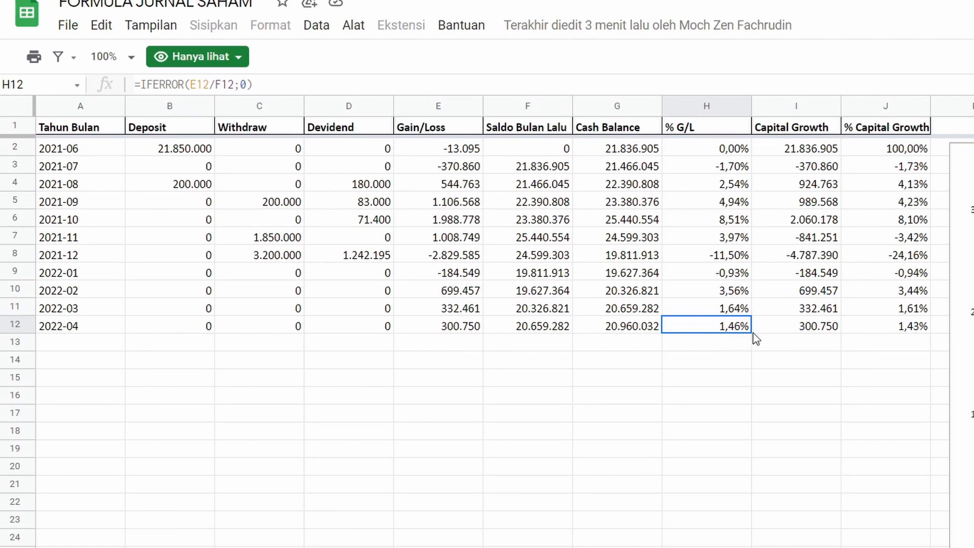
pyautogui.click(804, 332)
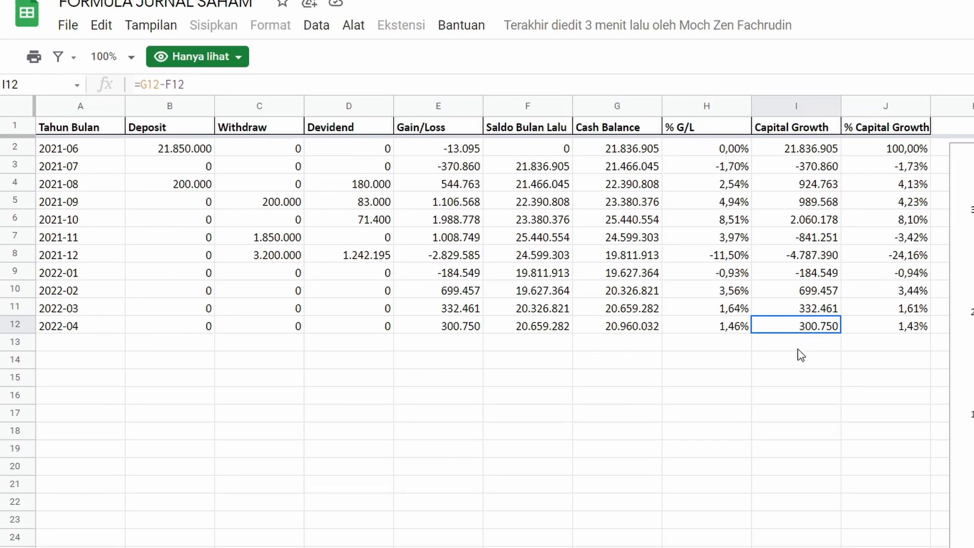
pyautogui.click(891, 331)
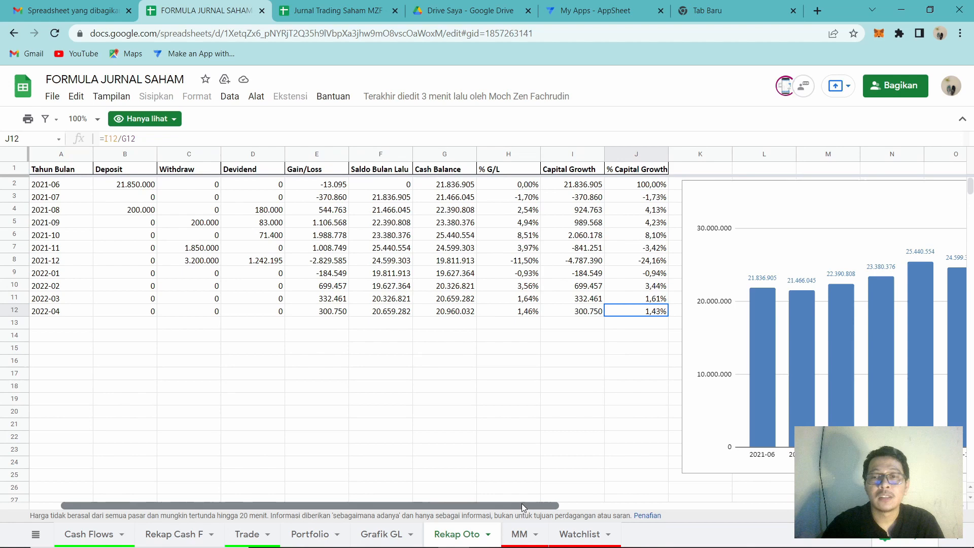
# - Examine the Cash Balance column chart beside the Rekap Oto table and compare it with the mobile app's Chart Cash Balance
pyautogui.moveTo(521, 503); pyautogui.dragTo(657, 508)
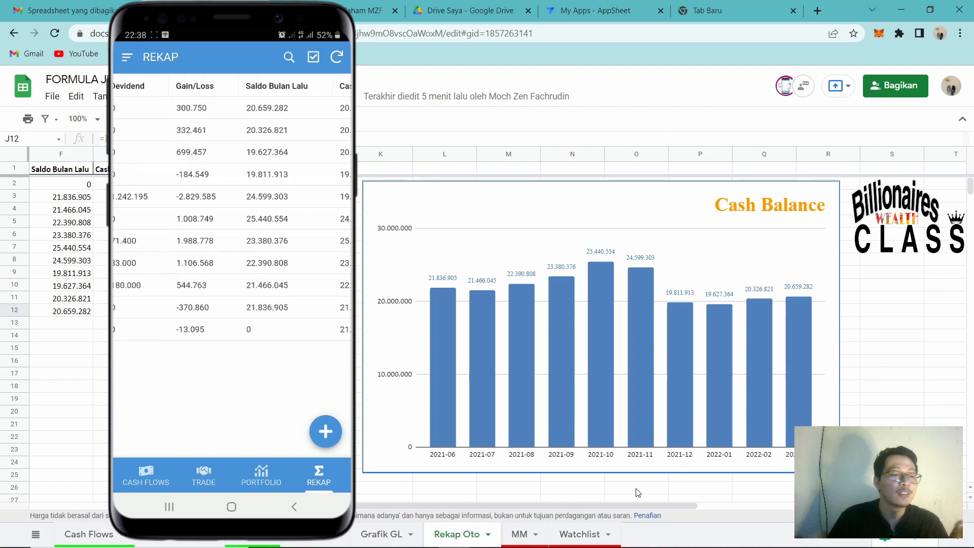
pyautogui.click(467, 539)
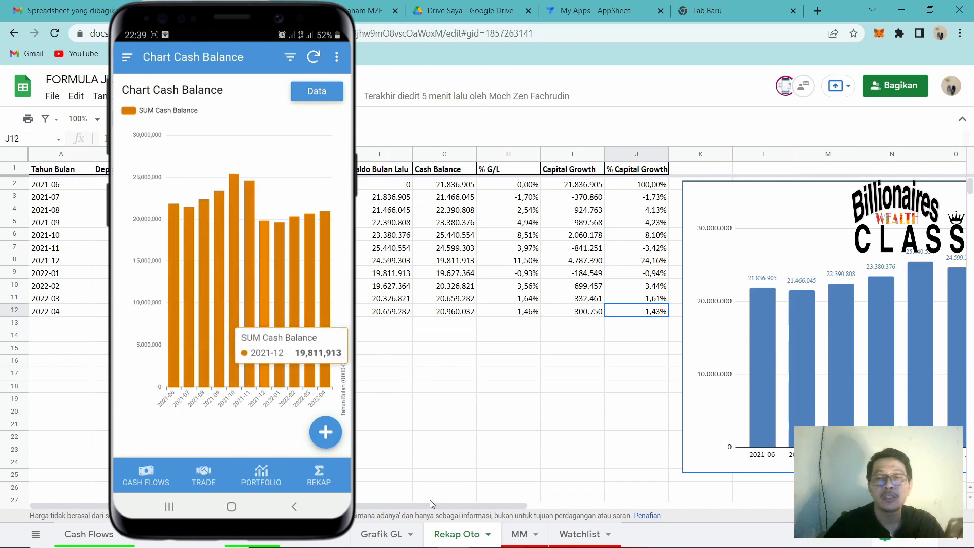
pyautogui.moveTo(513, 504); pyautogui.dragTo(649, 495)
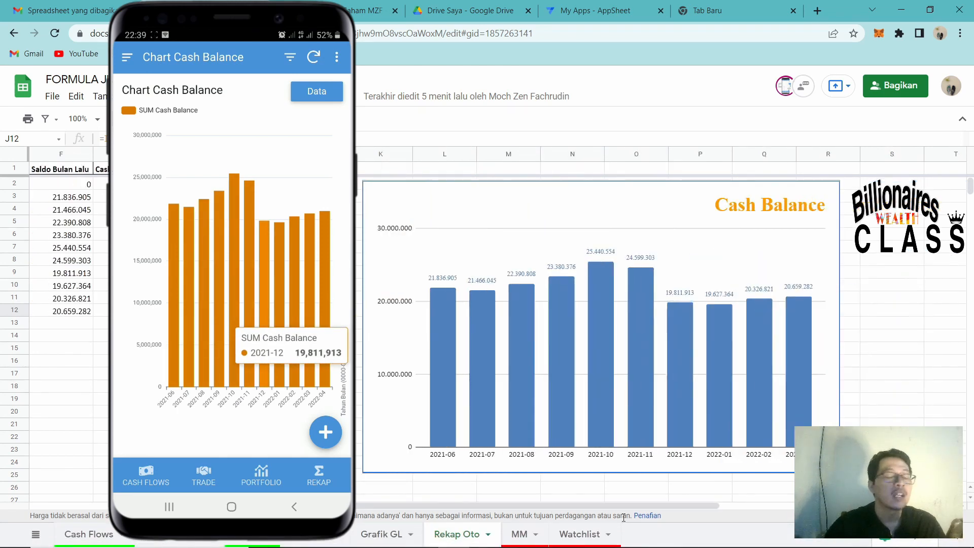